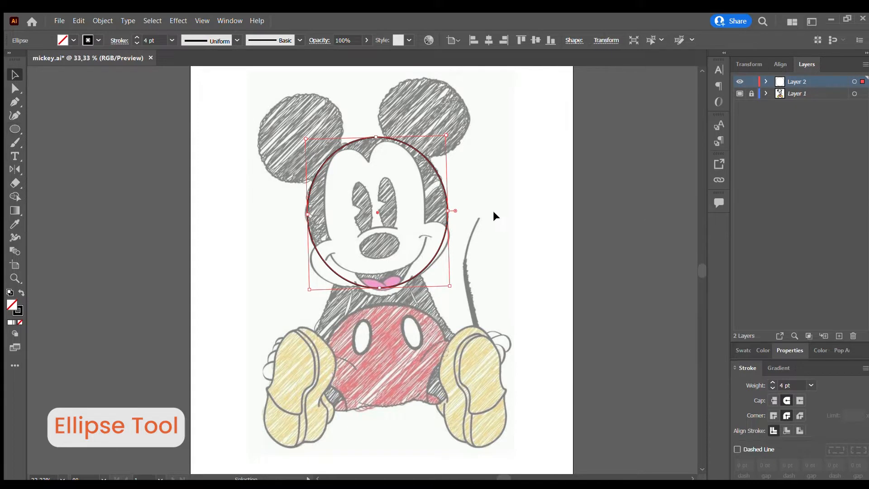
Trace the left ear with a tilted ellipse and place another ellipse over the right ear.
click(284, 251)
mouse_move(249, 109)
mouse_down()
mouse_move(338, 226)
mouse_move(336, 134)
mouse_move(319, 98)
mouse_up()
drag(335, 158, 457, 153)
drag(426, 115, 422, 116)
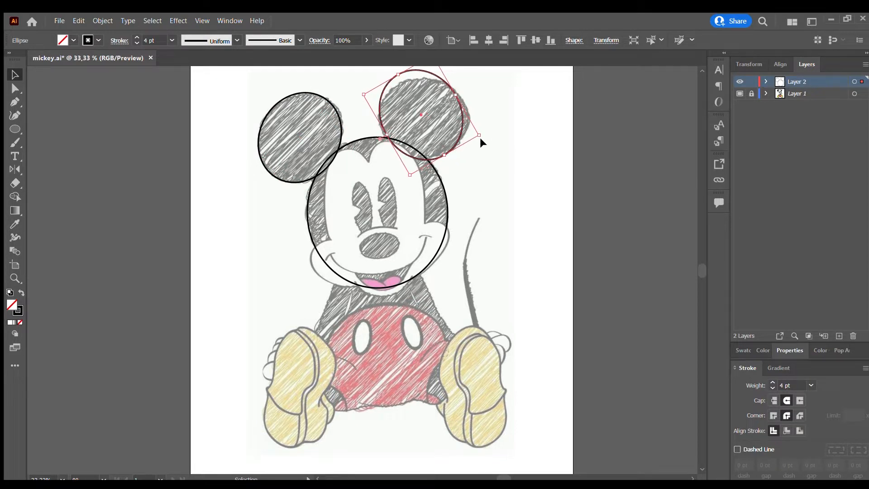
Rotate and resize the right ear's ellipse to match the sketched ear outline.
drag(482, 139, 500, 105)
drag(401, 149, 401, 152)
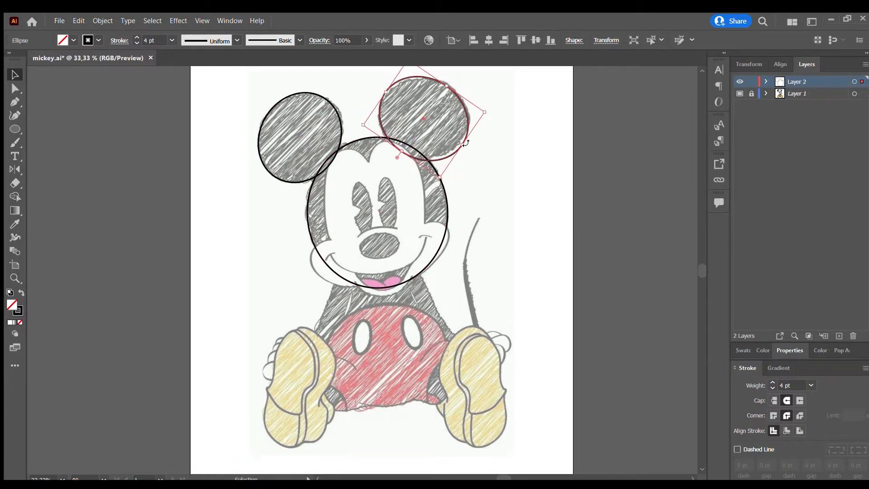
drag(463, 146, 459, 142)
drag(444, 84, 444, 85)
Merge the head ellipse and both ear ellipses into a single outline with the Shape Builder tool.
mouse_move(484, 107)
mouse_down()
mouse_move(482, 99)
mouse_move(281, 226)
mouse_up()
click(476, 153)
scroll(480, 100, up, 1)
click(15, 197)
drag(312, 181, 421, 174)
click(15, 75)
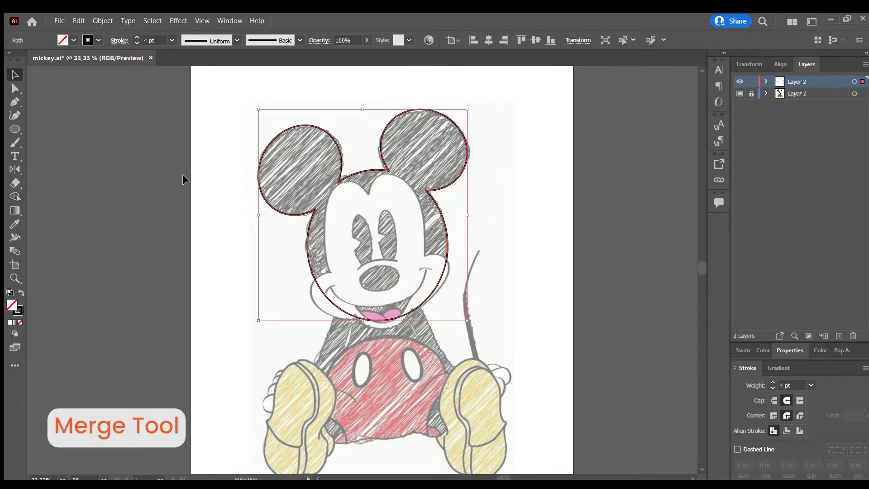
click(500, 313)
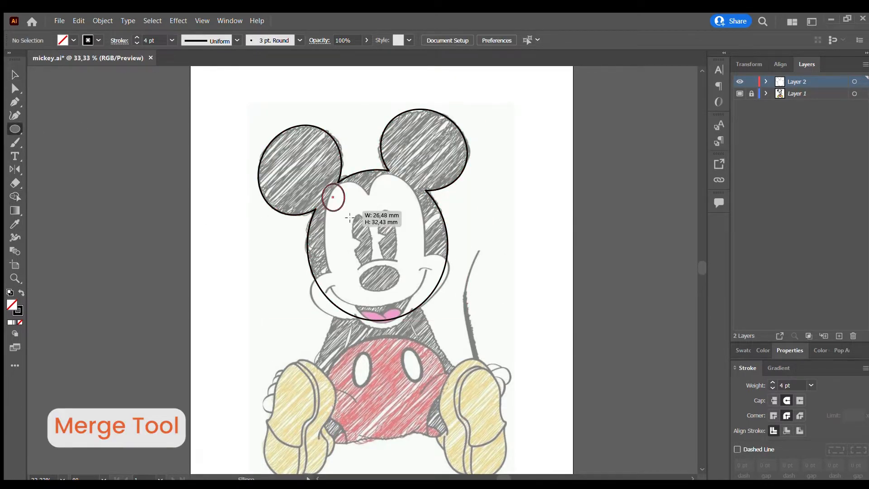
Draw a tall ellipse over the left half of the white eye area and tilt it to fit.
mouse_move(350, 218)
mouse_down()
mouse_move(377, 289)
mouse_move(371, 190)
mouse_move(382, 176)
mouse_up()
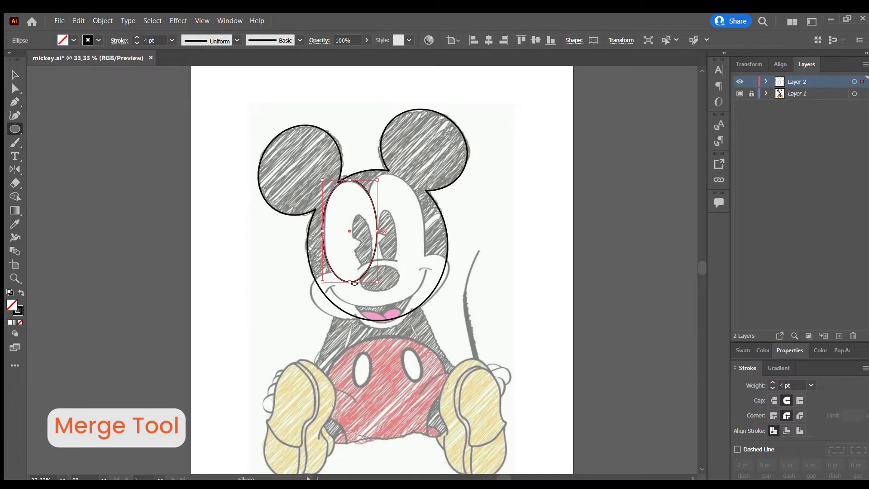
drag(354, 283, 389, 282)
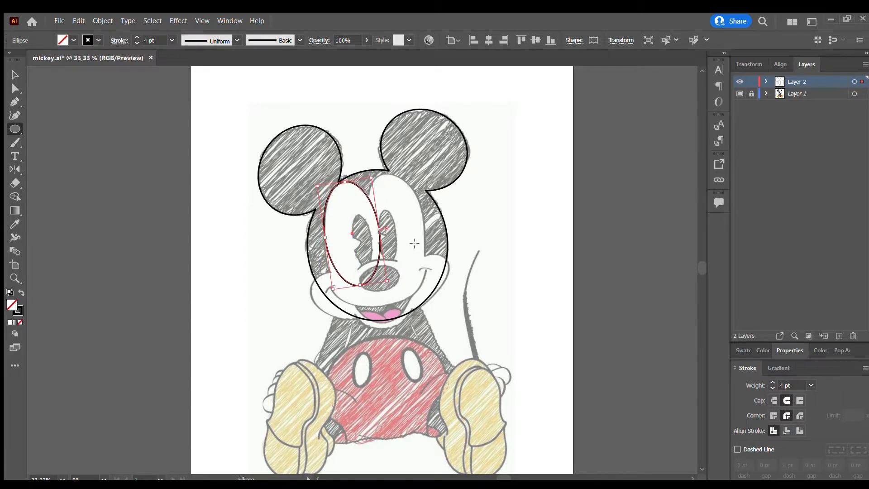
drag(327, 238, 326, 239)
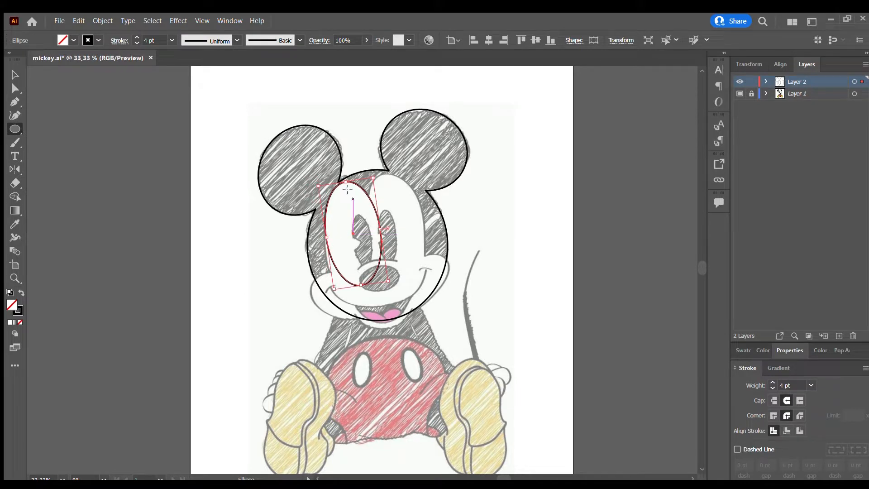
Place a matching tilted ellipse over the right half of the white eye area and fit it to the sketch.
drag(380, 234, 424, 220)
drag(433, 275, 436, 273)
drag(424, 236, 426, 236)
click(374, 281)
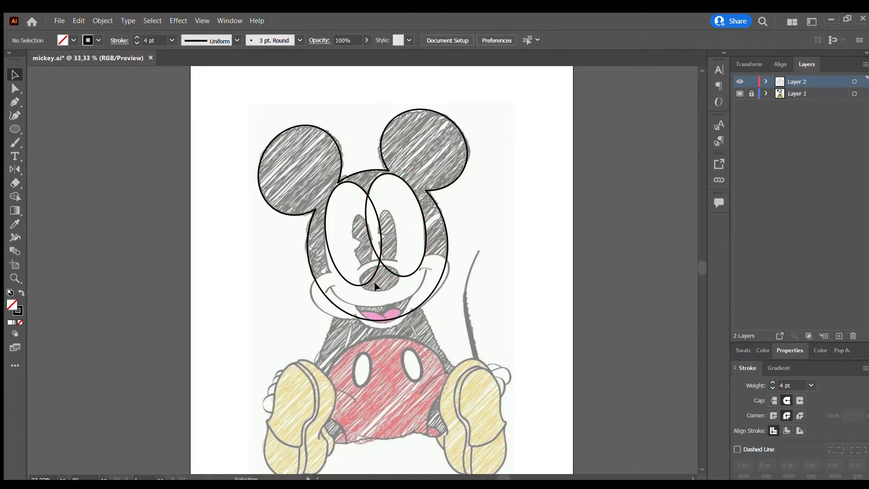
Widen the left eye-area ellipse slightly and rotate it more upright to follow the sketch.
click(369, 281)
drag(326, 238, 323, 239)
drag(375, 175, 382, 180)
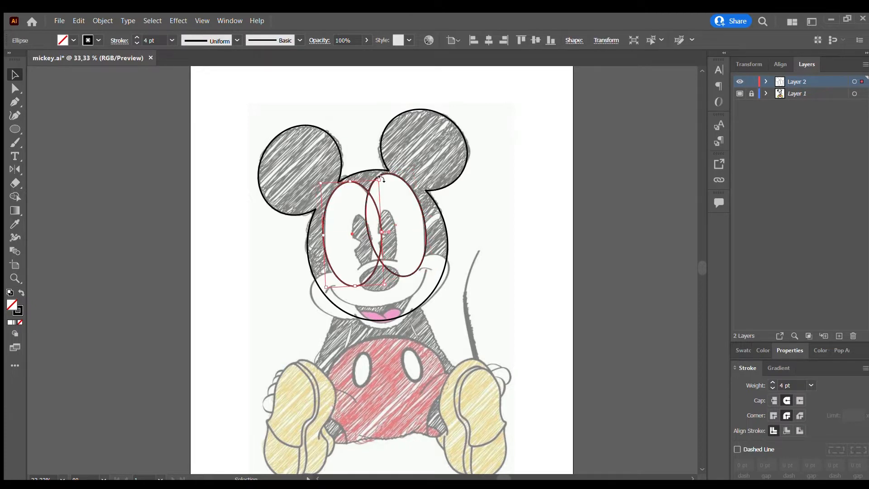
click(504, 111)
Merge the two overlapping eye-area ellipses into one shape with the Shape Builder tool.
key(ctrl+a)
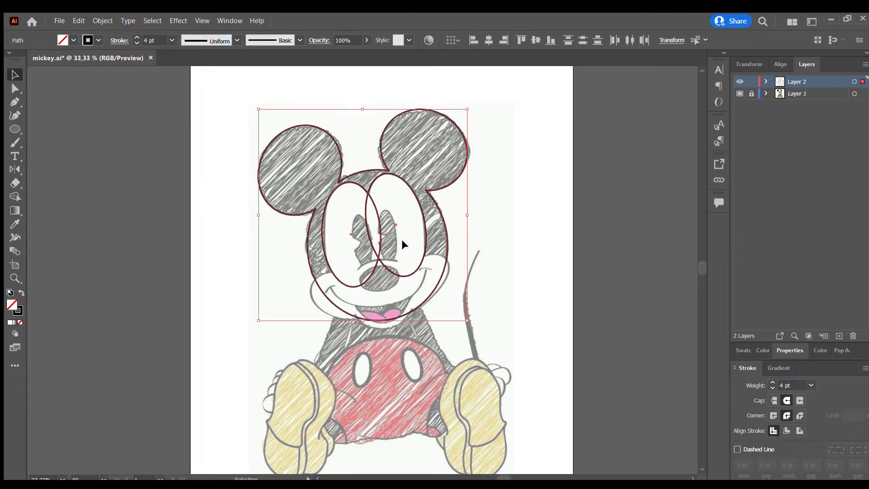
click(15, 196)
drag(345, 226, 402, 230)
key(v)
click(483, 241)
scroll(365, 243, down, 1)
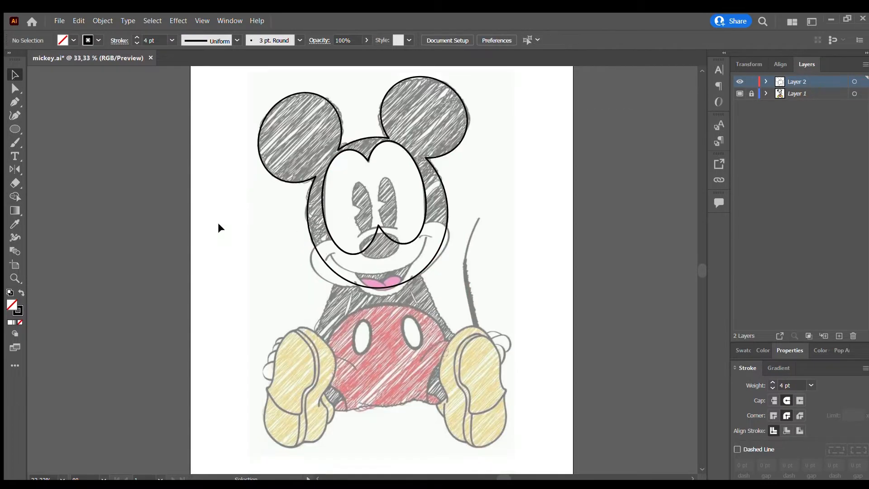
Fit a wide ellipse over the left cheek and add a tilted ellipse over the right cheek.
drag(337, 261, 390, 287)
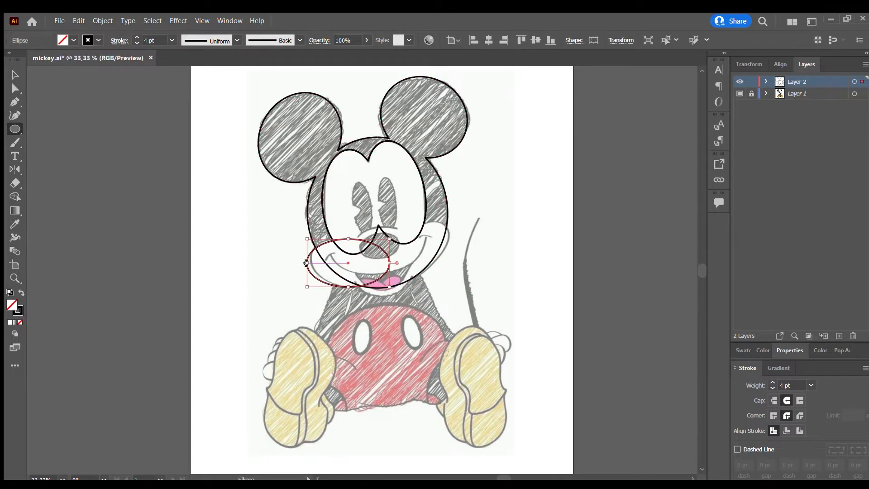
drag(306, 263, 312, 262)
mouse_move(351, 238)
mouse_down()
mouse_move(394, 235)
mouse_move(446, 269)
mouse_move(449, 282)
mouse_move(462, 267)
mouse_up()
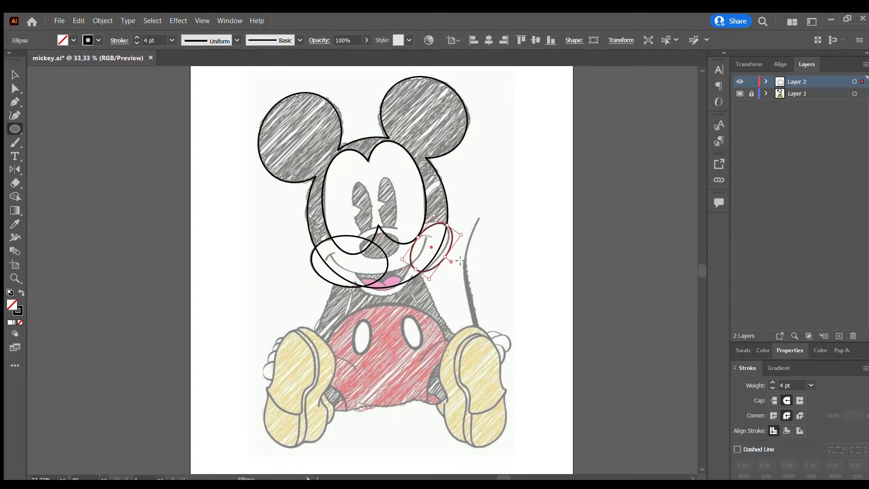
Rotate and lengthen the right cheek's ellipse so it follows the sketched cheek down to the mouth.
drag(457, 235, 441, 256)
scroll(431, 267, up, 4)
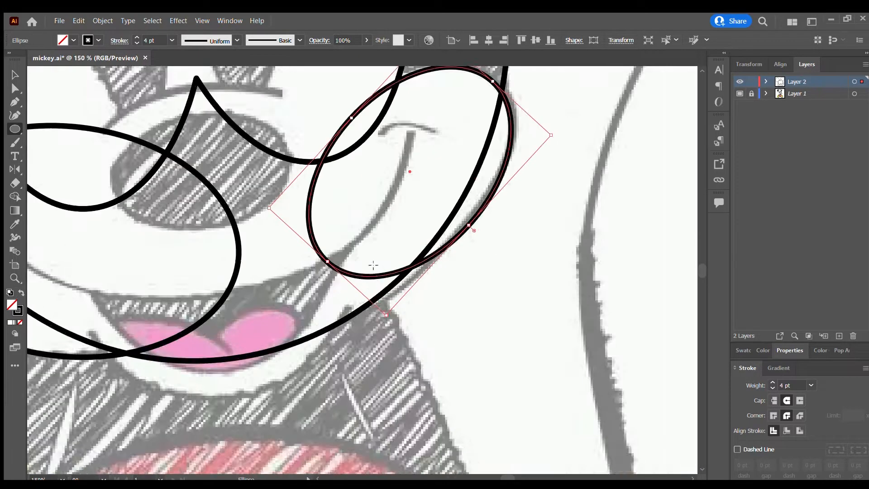
scroll(370, 258, down, 1)
drag(342, 257, 314, 288)
drag(343, 177, 337, 172)
scroll(278, 281, down, 2)
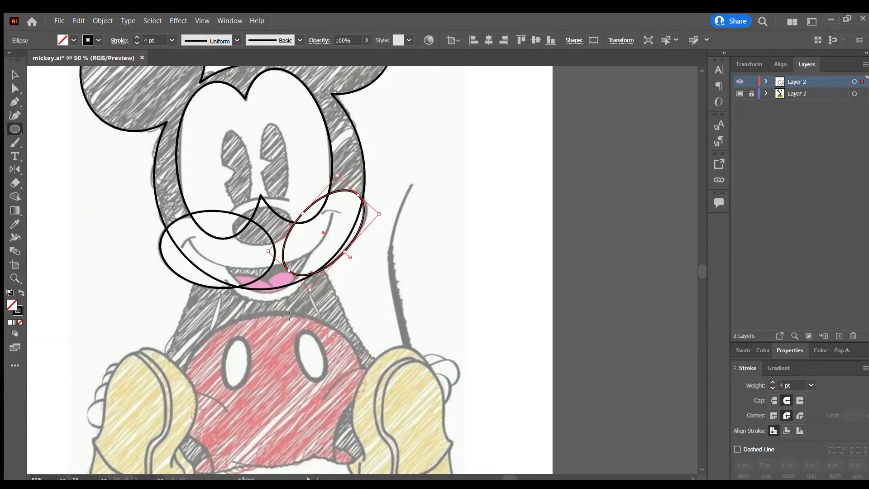
Draw an ellipse around the open mouth and chin, then resize and tilt it to follow the chin.
scroll(285, 315, up, 2)
drag(154, 195, 347, 270)
drag(251, 270, 251, 294)
mouse_move(152, 190)
mouse_down()
mouse_move(156, 206)
mouse_move(153, 188)
mouse_up()
mouse_move(346, 247)
mouse_down()
mouse_move(329, 245)
mouse_move(341, 245)
mouse_up()
drag(346, 197, 340, 187)
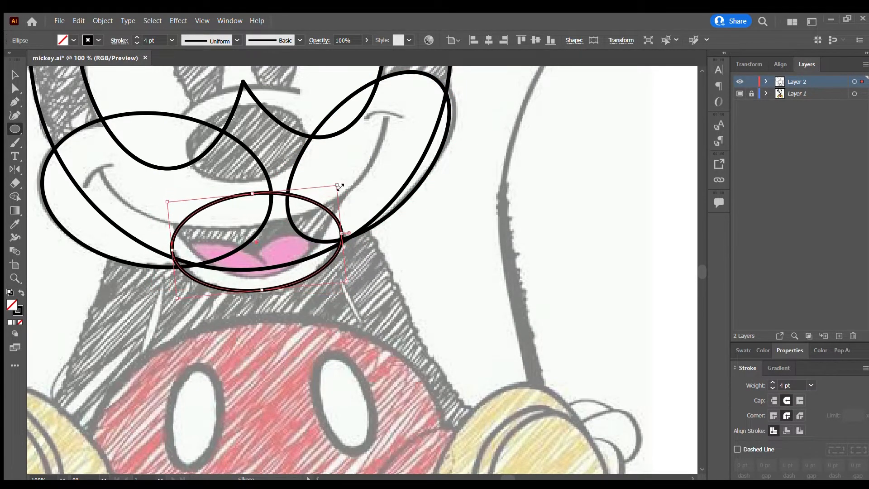
Enlarge the chin ellipse to about 76 × 56 mm and nudge it into line with the sketched chin.
drag(257, 242, 257, 239)
drag(265, 287, 263, 291)
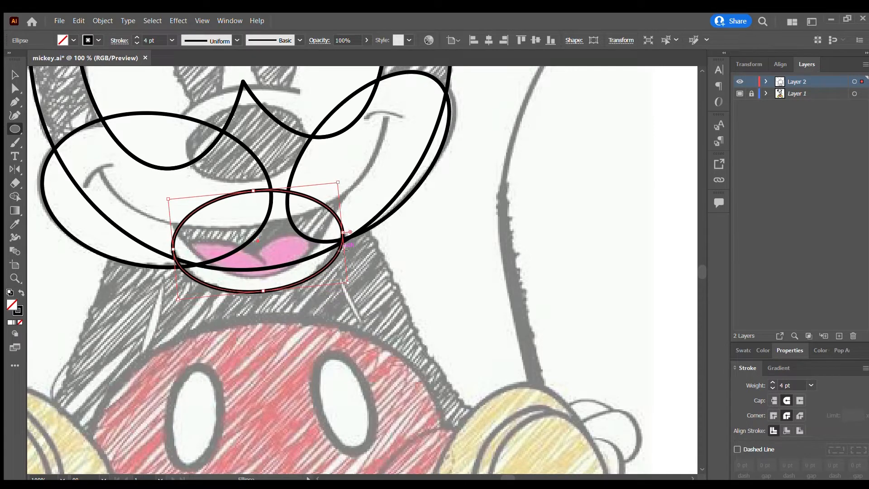
drag(342, 234, 344, 233)
drag(254, 191, 250, 151)
drag(343, 212, 353, 212)
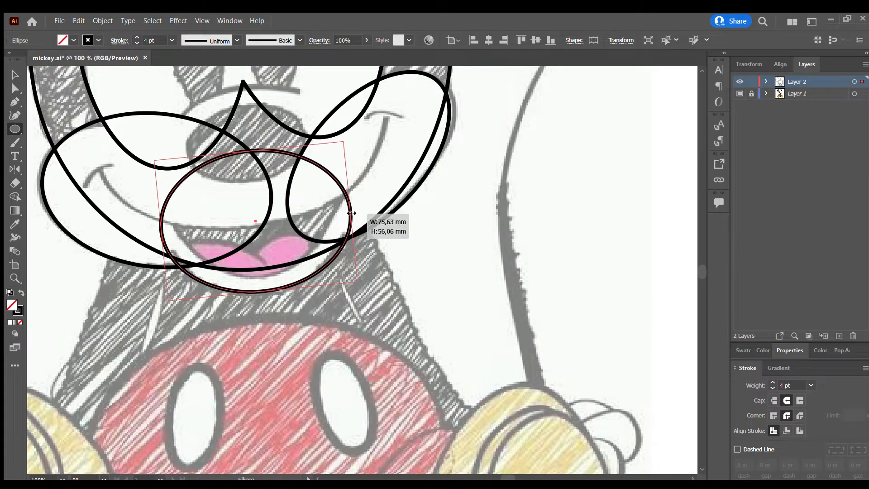
key(Up)
key(Up)
key(Up)
key(Up)
key(Up)
key(Down)
key(Down)
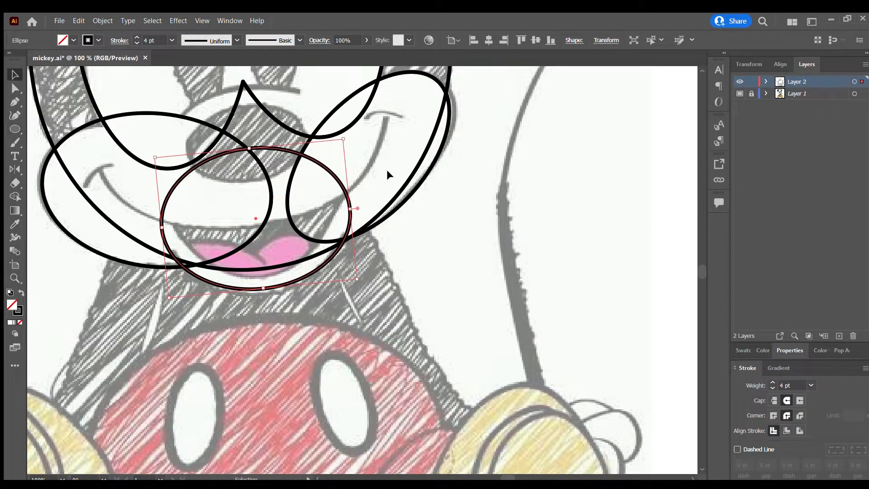
Select the head shapes and merge the eye area with both cheeks using the Shape Builder tool.
scroll(398, 228, down, 3)
drag(445, 164, 280, 248)
key(shift+m)
scroll(366, 207, up, 3)
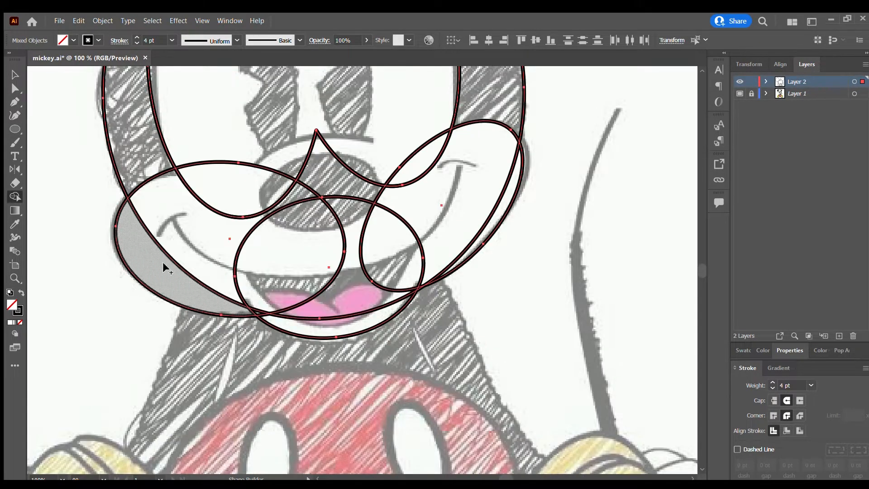
mouse_move(166, 267)
mouse_down()
mouse_move(230, 143)
mouse_move(180, 269)
mouse_move(170, 272)
mouse_move(453, 207)
mouse_up()
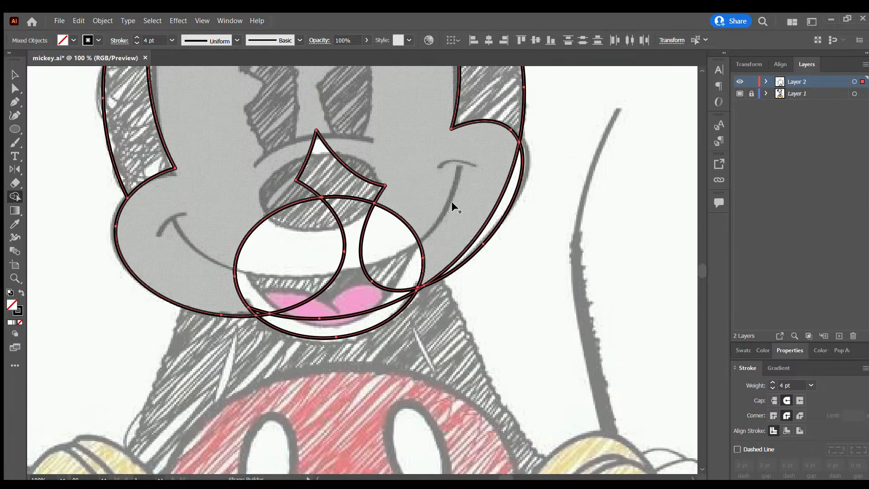
drag(357, 140, 269, 175)
Merge the remaining nose, mouth, cheek and chin regions into the face shape with the Shape Builder tool.
key(v)
key(shift+m)
mouse_move(356, 188)
mouse_down()
mouse_move(333, 207)
mouse_move(301, 273)
mouse_up()
scroll(301, 274, up, 1)
scroll(301, 274, left, 3)
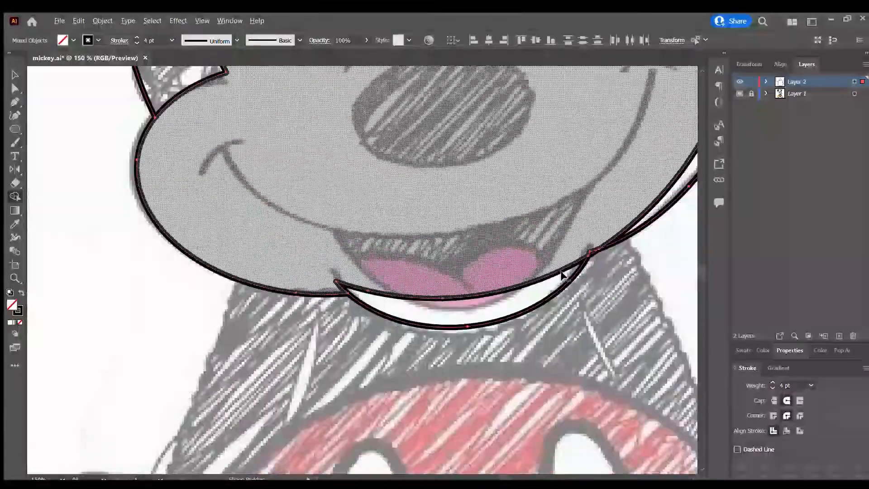
scroll(580, 280, up, 3)
scroll(652, 262, down, 5)
scroll(535, 190, up, 3)
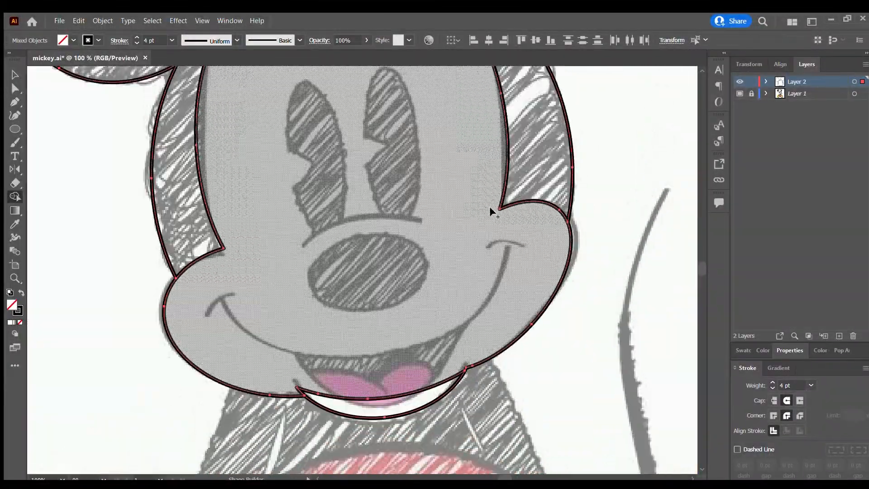
scroll(431, 305, up, 2)
scroll(410, 308, down, 4)
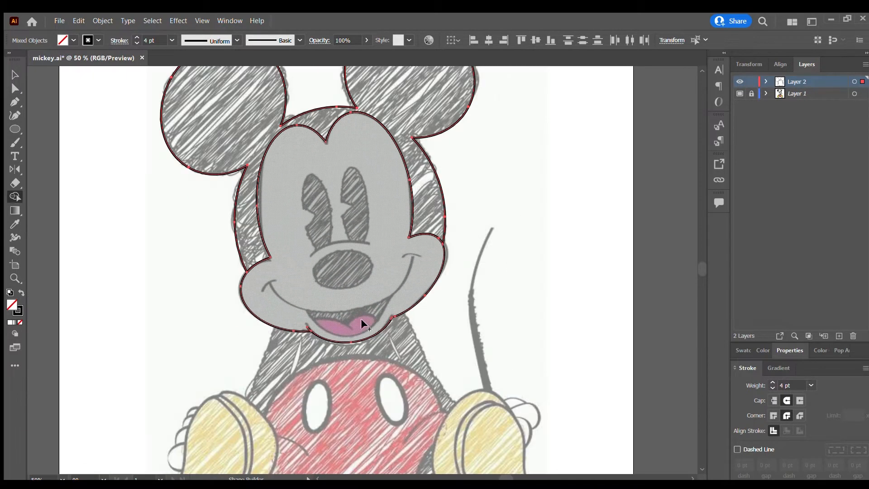
Extend both ends of the chin curve slightly beyond the cheek outlines with the Pen tool.
key(p)
scroll(417, 292, up, 6)
click(418, 291)
drag(443, 232, 447, 215)
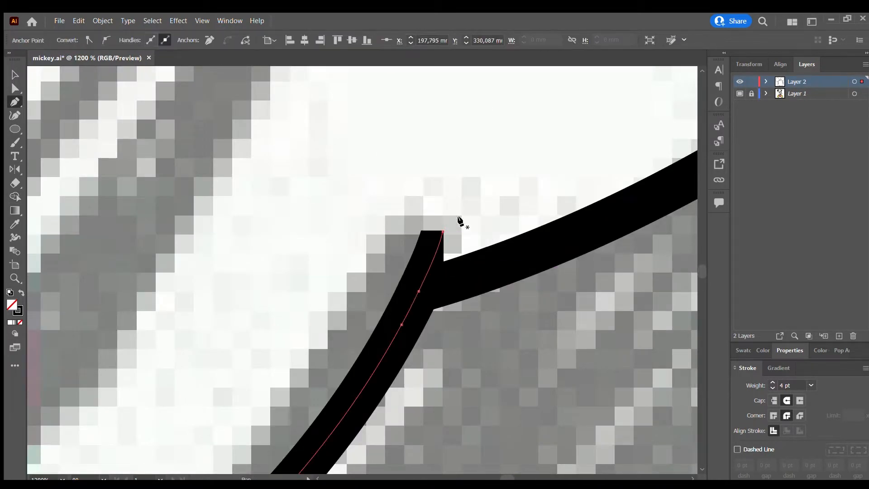
scroll(156, 295, down, 4)
click(215, 313)
scroll(467, 296, down, 4)
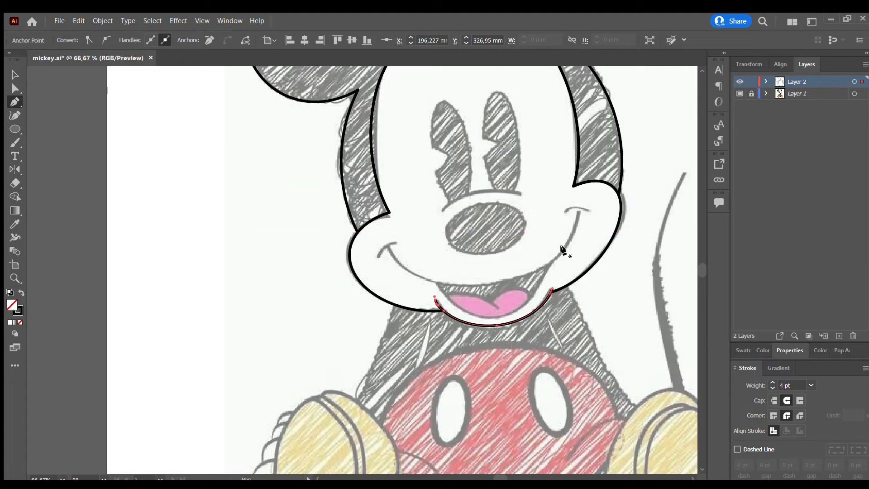
Duplicate the chin curve upward and stretch the copy to trace the lower edge of the open mouth.
key(v)
scroll(552, 270, up, 2)
drag(471, 346, 472, 291)
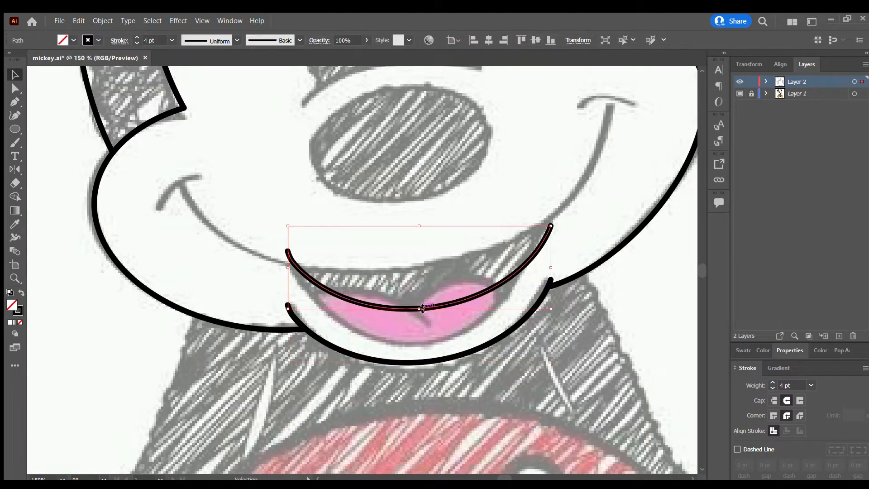
drag(419, 308, 419, 343)
drag(420, 225, 422, 218)
click(330, 177)
scroll(360, 209, down, 1)
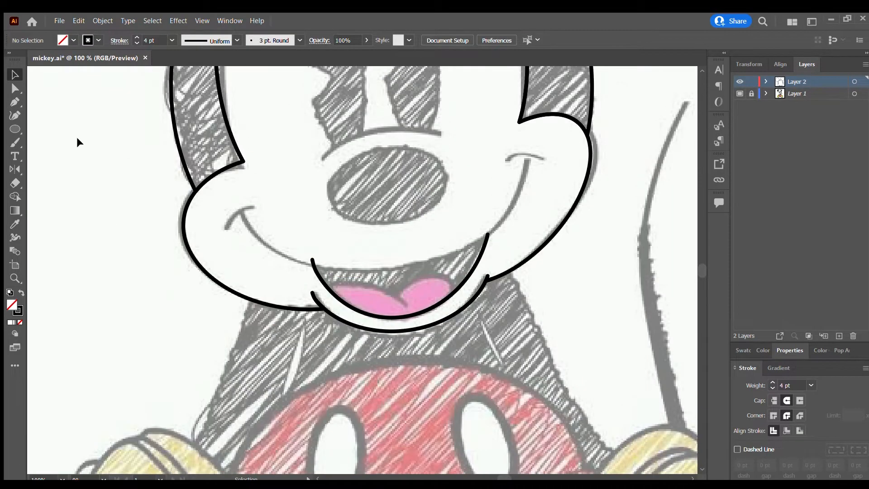
Extend the mouth curve's right end slightly past the sketched smile line with the Pen tool.
click(15, 129)
scroll(434, 233, down, 3)
scroll(460, 229, up, 8)
key(v)
click(304, 316)
key(p)
click(307, 252)
scroll(335, 240, down, 6)
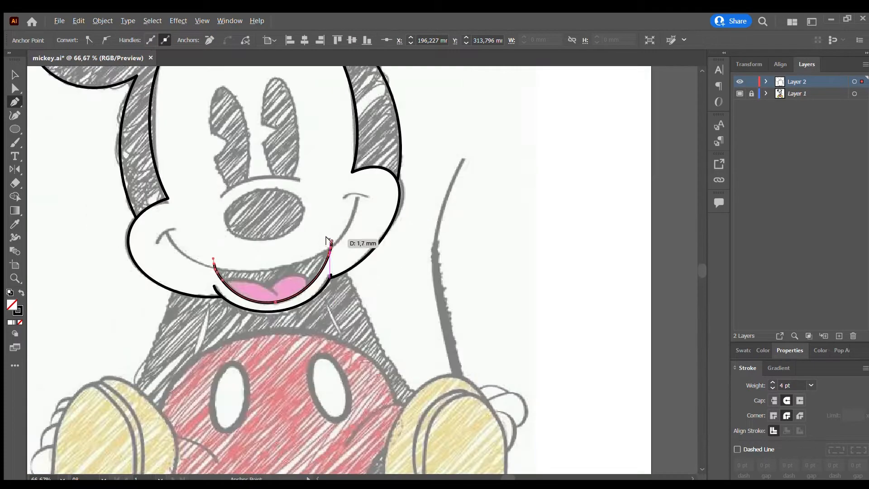
key(v)
click(284, 243)
Draw a wide ellipse around the nose, then tilt and heighten it so its lower edge follows the smile line.
key(l)
drag(158, 155, 357, 277)
drag(360, 150, 347, 147)
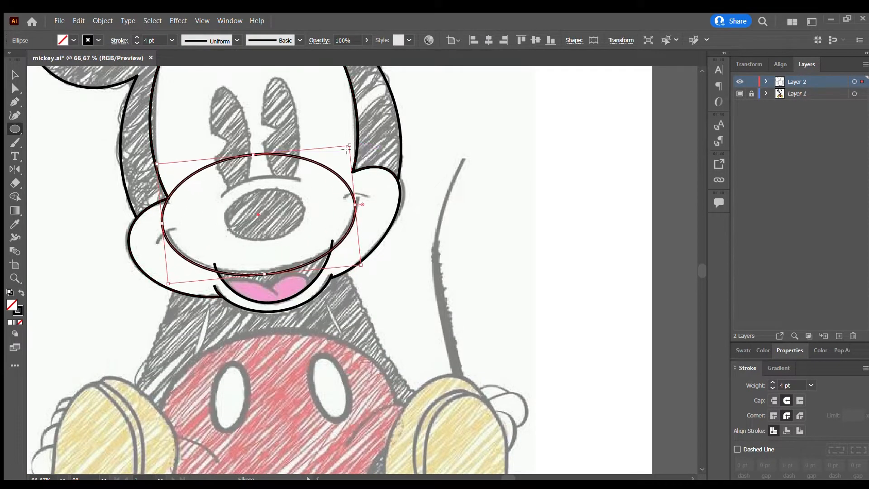
key(v)
click(335, 208)
scroll(336, 208, up, 1)
scroll(325, 200, down, 1)
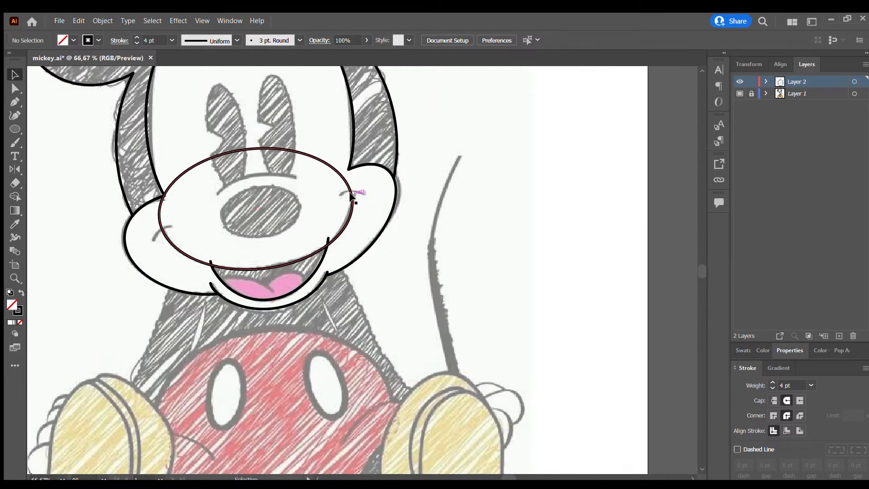
click(353, 199)
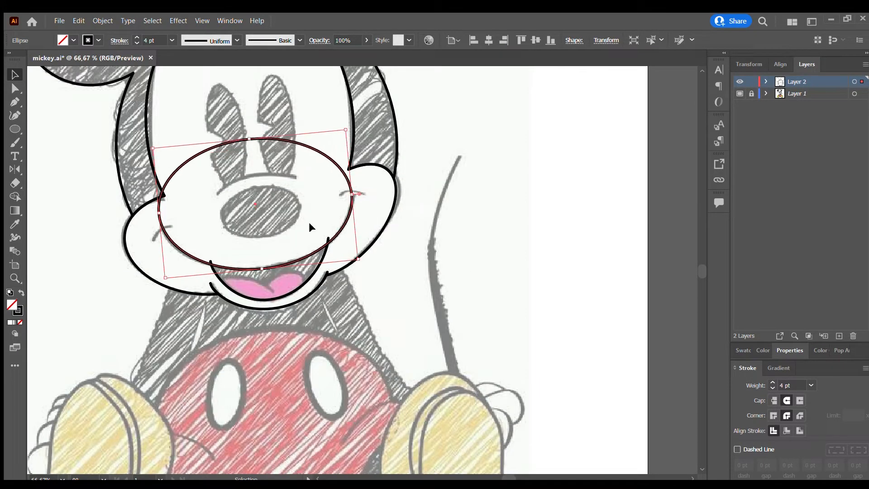
click(309, 221)
Draw a short curved crease across each corner of the smile with the Pen tool.
scroll(227, 220, up, 1)
click(112, 248)
drag(141, 227, 165, 229)
key(Escape)
click(394, 180)
drag(453, 187, 454, 188)
key(v)
click(434, 198)
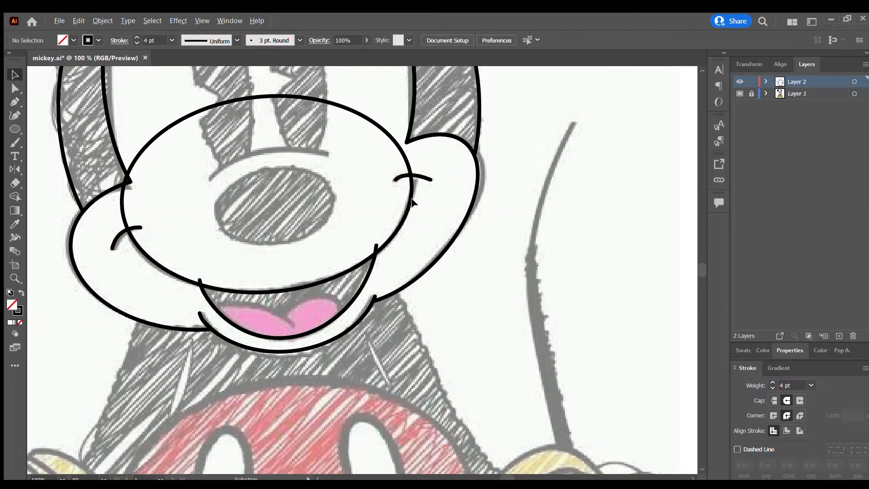
Remove the smile ellipse's upper arc and the mouth curve's overhanging ends with the Shape Builder tool.
scroll(418, 198, down, 2)
key(ctrl+a)
click(15, 197)
scroll(337, 186, up, 3)
alt+click(213, 102)
scroll(142, 213, down, 3)
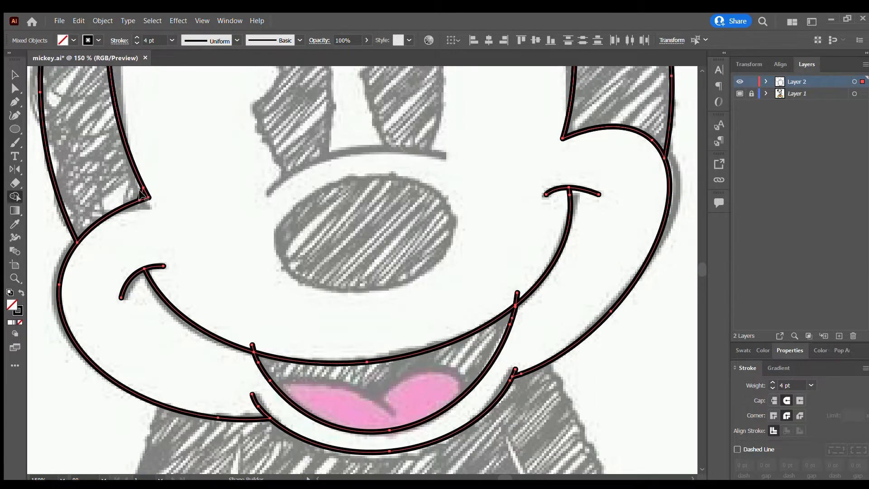
scroll(471, 244, up, 4)
scroll(299, 297, down, 3)
key(v)
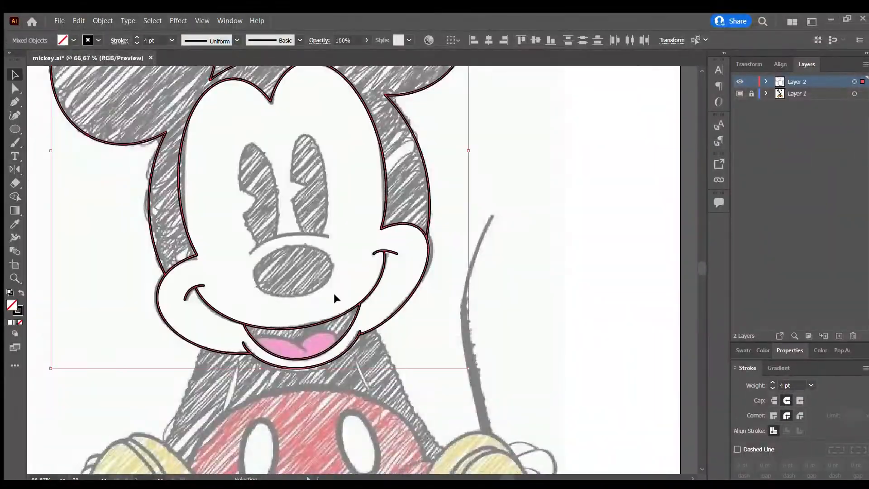
Draw an ellipse over the sketched nose, then resize, tilt and nudge it to match the nose outline.
scroll(332, 292, down, 1)
click(50, 146)
drag(265, 262, 331, 293)
drag(335, 261, 332, 252)
drag(297, 277, 305, 295)
drag(327, 247, 330, 249)
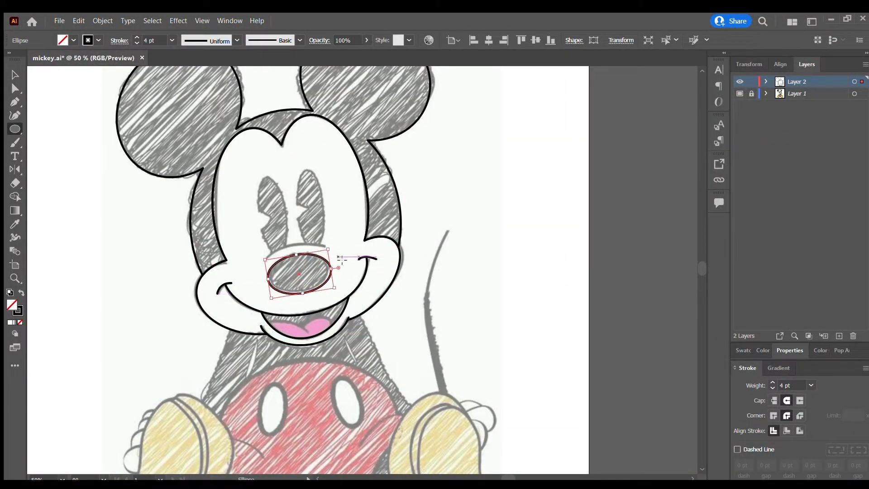
key(Up)
key(Up)
Add an enlarged copy of the nose ellipse around the nose, with its upper edge on the sketched crease above it.
scroll(336, 265, up, 1)
key(v)
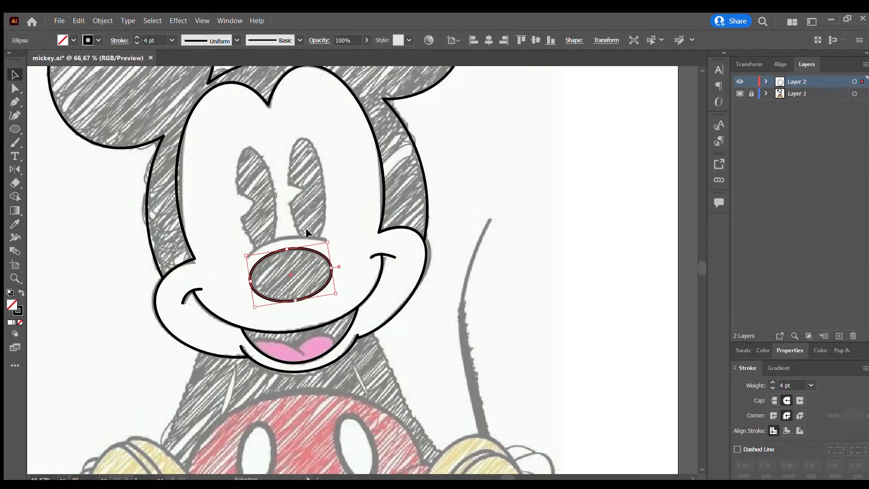
drag(293, 249, 293, 240)
drag(294, 293, 295, 320)
key(Down)
key(Down)
click(352, 204)
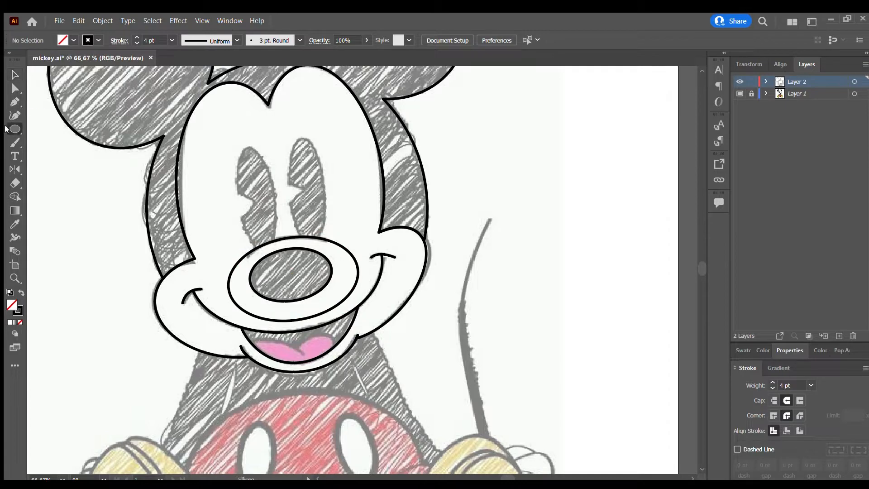
scroll(244, 253, up, 2)
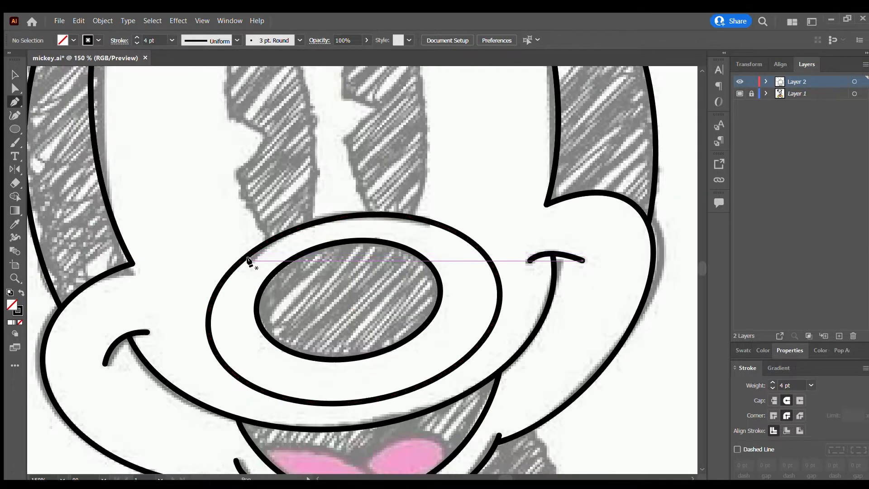
click(247, 254)
key(ctrl+z)
click(267, 241)
key(ctrl+z)
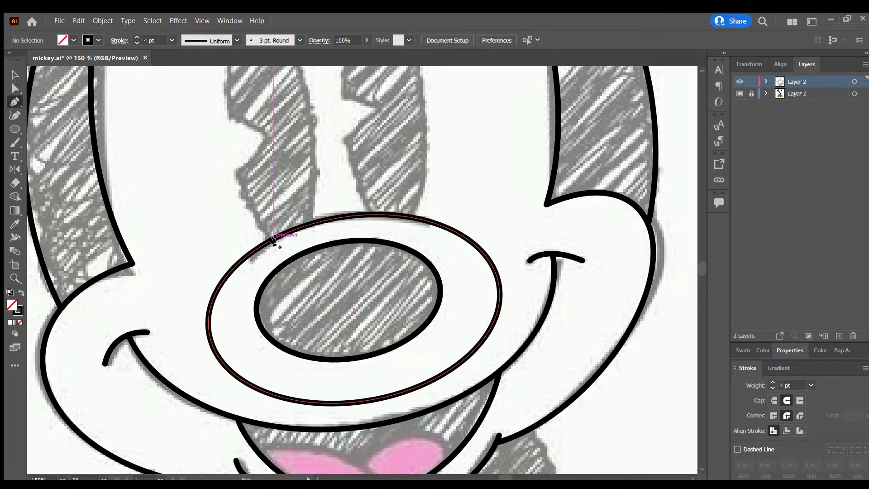
Add anchor points to the outer nose ellipse at both ends of the sketched crease below the eyes.
key(v)
click(274, 238)
click(20, 101)
scroll(250, 256, up, 3)
click(250, 253)
scroll(337, 271, down, 3)
scroll(489, 237, up, 3)
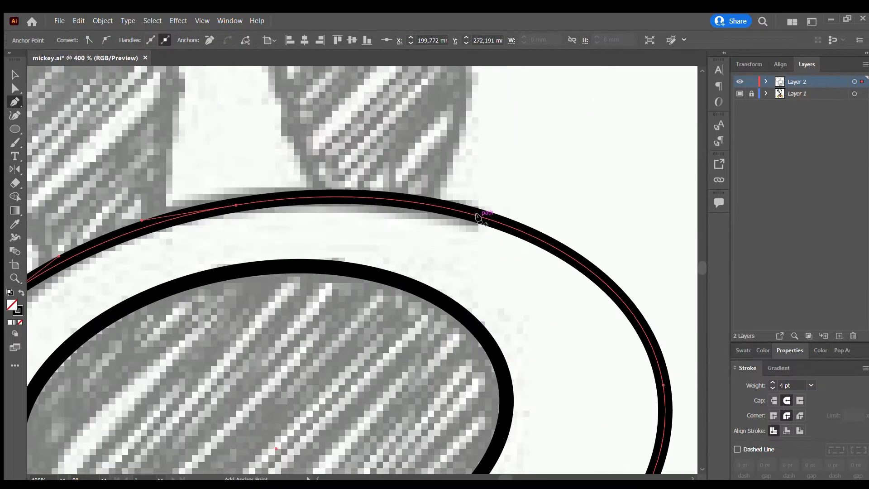
click(482, 216)
Delete the outer ellipse's bottom and side anchor points so only the crease arc above the nose is left.
scroll(488, 258, down, 4)
key(a)
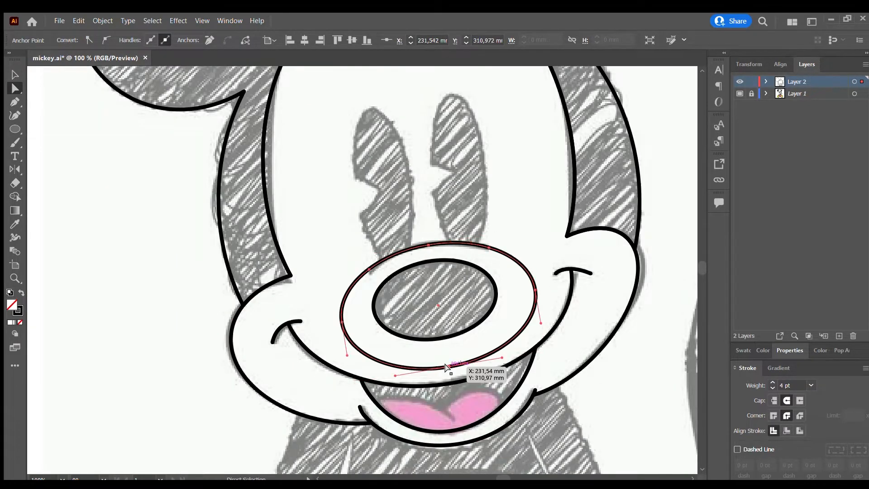
key(Delete)
click(535, 290)
key(Delete)
click(342, 322)
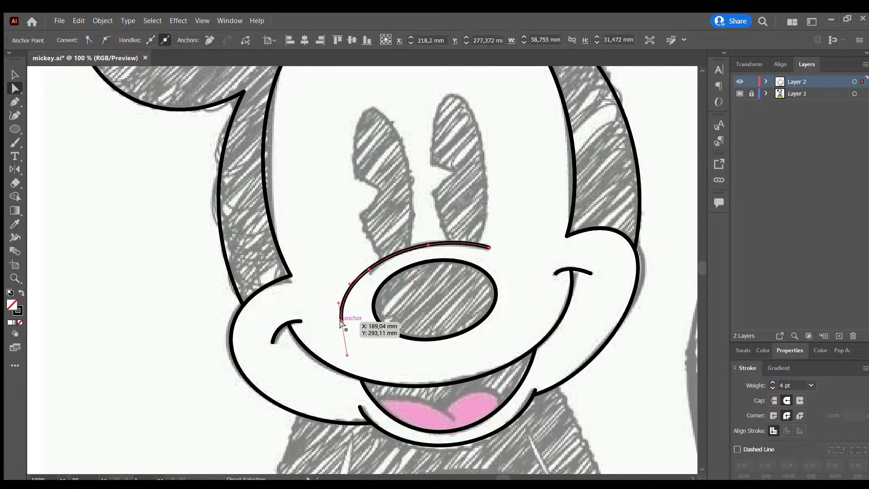
key(Delete)
click(497, 219)
Draw a tall narrow ellipse over the left eye and tilt it to follow the sketched outline.
scroll(496, 219, up, 3)
mouse_move(347, 160)
mouse_down()
mouse_move(411, 337)
mouse_move(334, 165)
mouse_move(370, 173)
mouse_up()
drag(343, 261, 361, 261)
drag(345, 172, 343, 175)
key(v)
click(418, 152)
scroll(369, 230, up, 1)
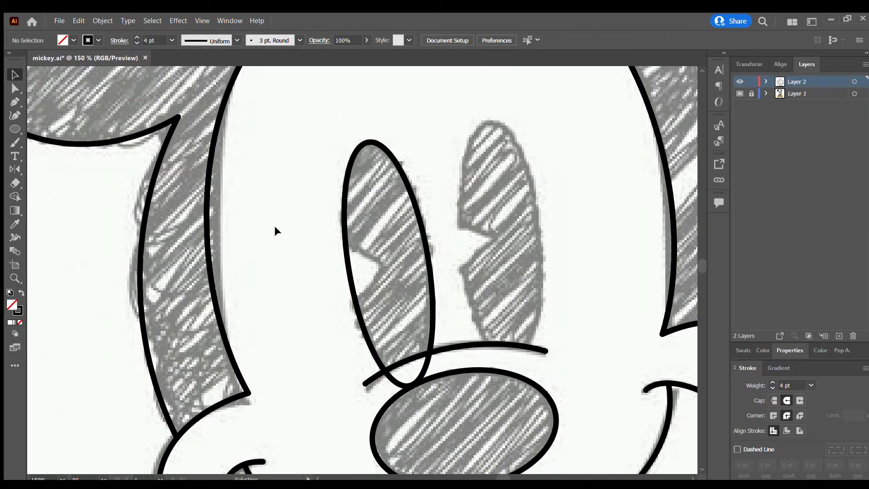
Add anchor points on the left eye's outer side around the sketched notch and pull the middle point in to the notch tip.
scroll(367, 235, up, 2)
click(16, 88)
click(327, 281)
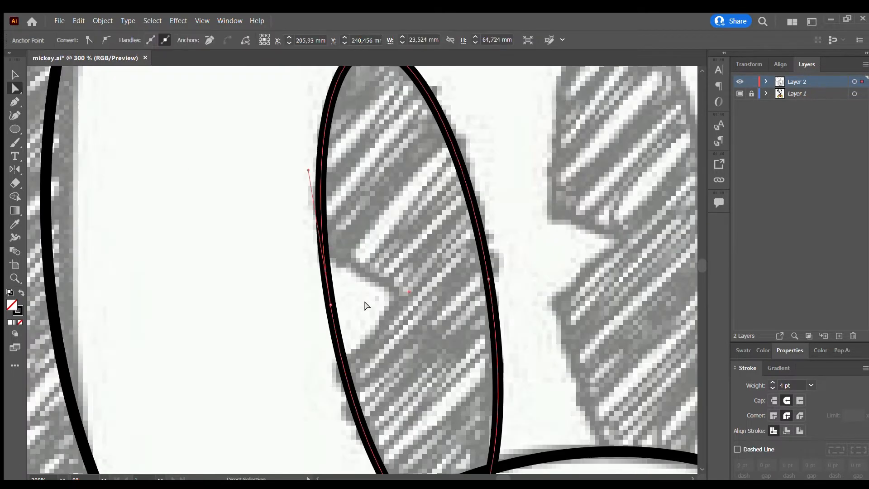
click(325, 253)
click(10, 107)
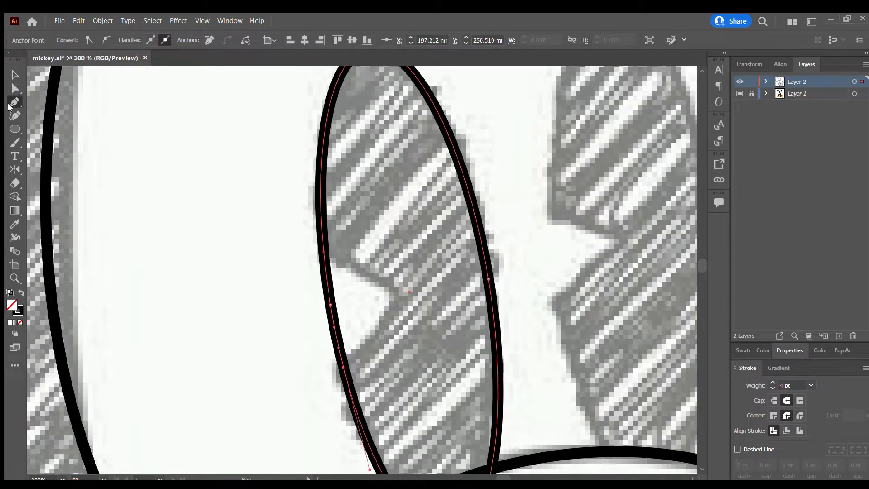
drag(329, 303, 392, 299)
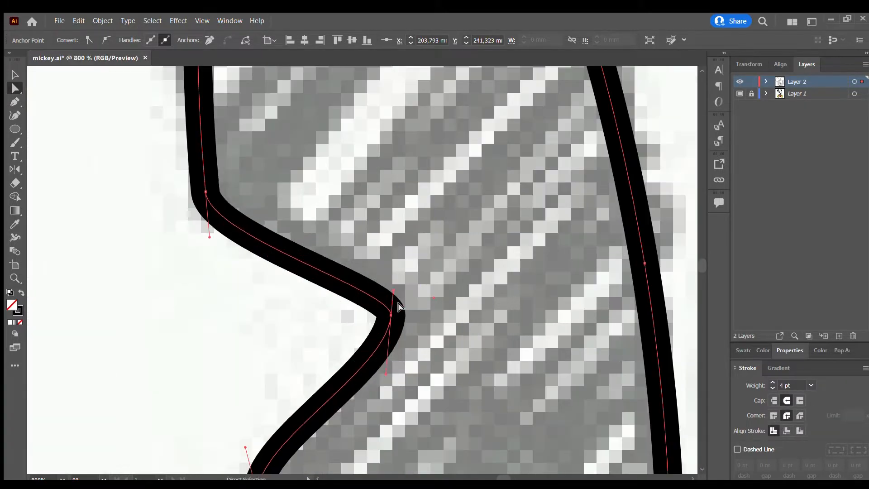
Adjust the curve handles of the left eye's notch to give it straight edges and sharper corners.
scroll(394, 287, up, 3)
drag(401, 373, 388, 338)
scroll(371, 371, down, 2)
click(368, 372)
scroll(378, 276, down, 5)
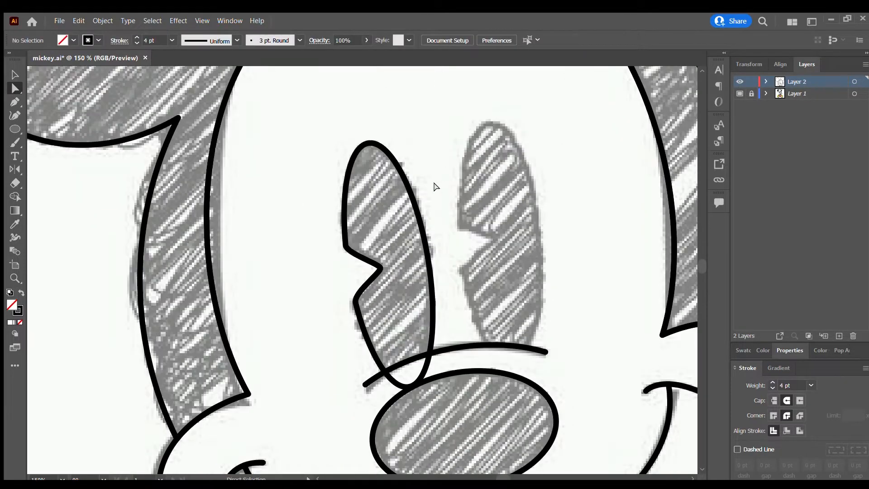
Duplicate the notched left eye onto the right eye and nudge the copy down into place.
click(430, 281)
click(15, 75)
drag(433, 287, 554, 260)
key(Down)
key(Down)
key(Down)
Remove the parts of both eyes that extend below the nose crease with the Shape Builder tool.
drag(581, 285, 296, 394)
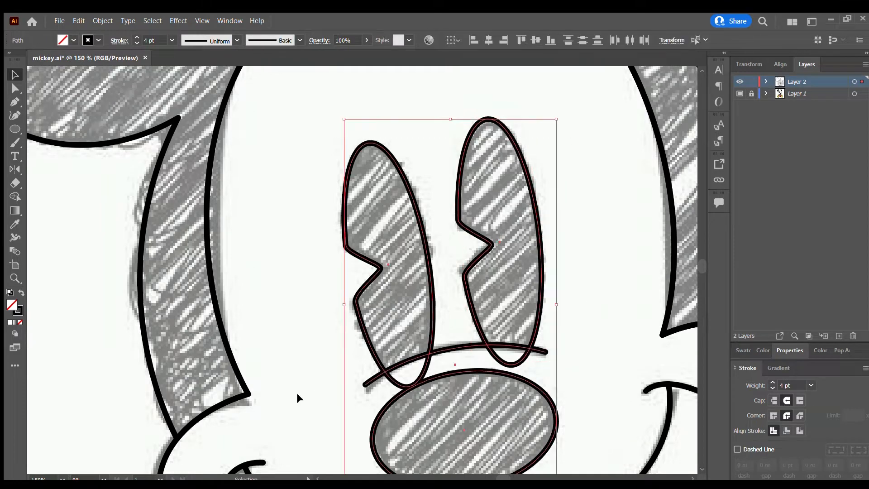
click(15, 196)
click(400, 316)
click(487, 307)
key(v)
click(425, 358)
key(Delete)
key(ctrl+z)
click(453, 360)
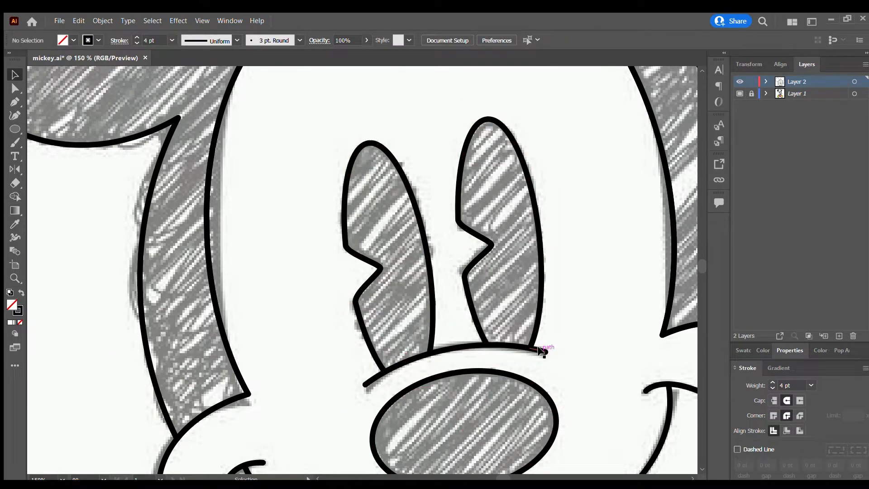
click(540, 350)
click(569, 352)
Trace the tongue's two-lobed upper edge inside the mouth with the Pen tool and clean it up with the Shape Builder tool.
scroll(569, 372, down, 5)
drag(569, 374, 388, 327)
scroll(374, 315, up, 4)
click(9, 103)
click(279, 277)
click(404, 281)
drag(347, 285, 362, 247)
click(433, 290)
key(shift+m)
click(15, 74)
click(433, 266)
Draw the left arm's outer line from the cheek down to the left shoe with the Pen tool.
scroll(432, 265, down, 1)
scroll(423, 263, down, 2)
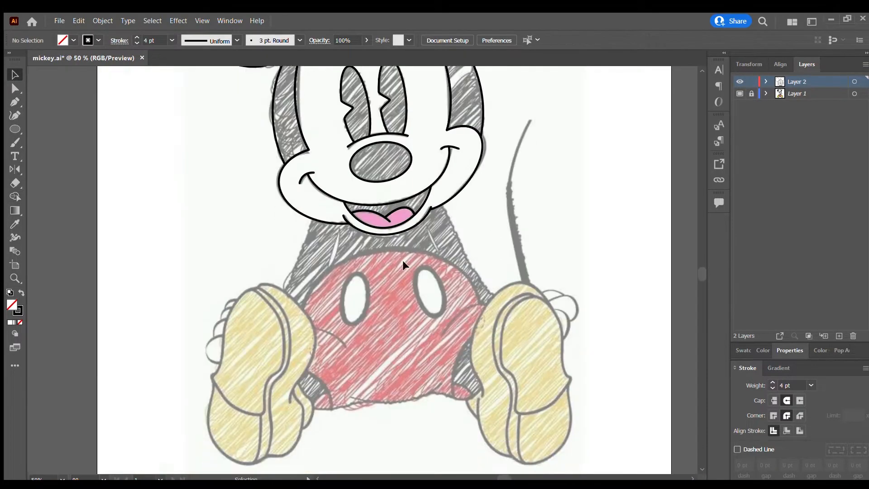
scroll(389, 242, up, 1)
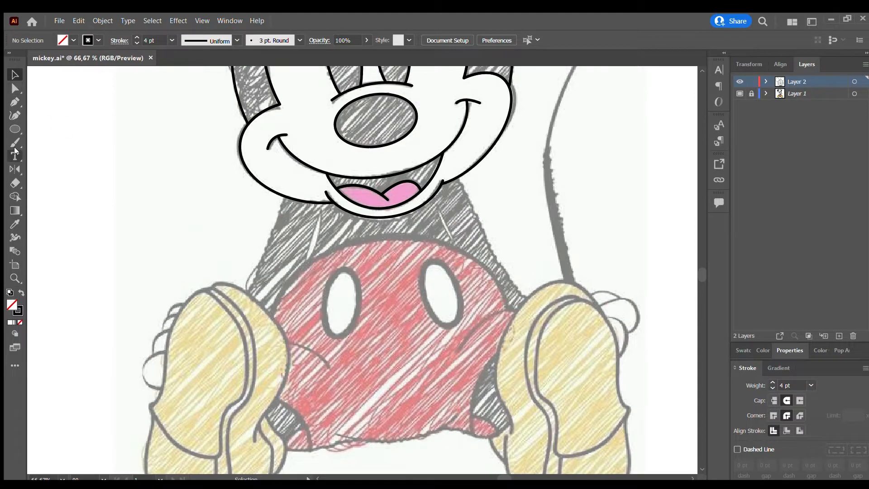
click(284, 196)
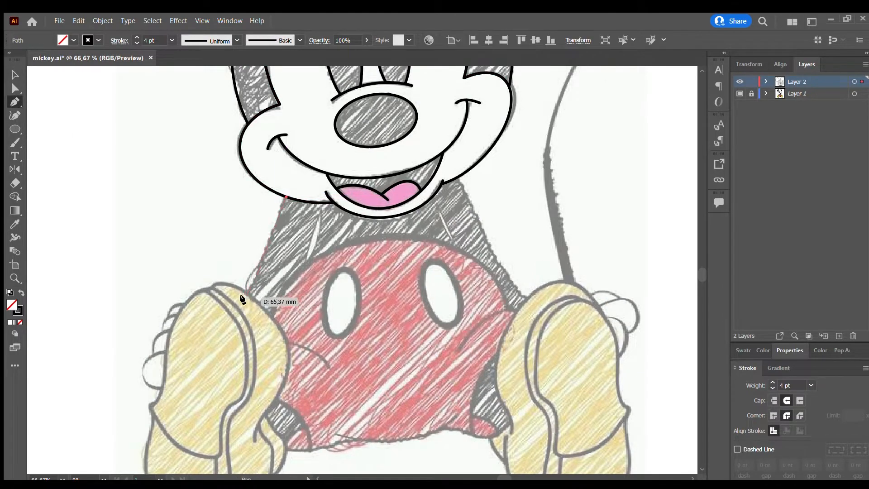
drag(231, 306, 233, 310)
scroll(317, 212, up, 2)
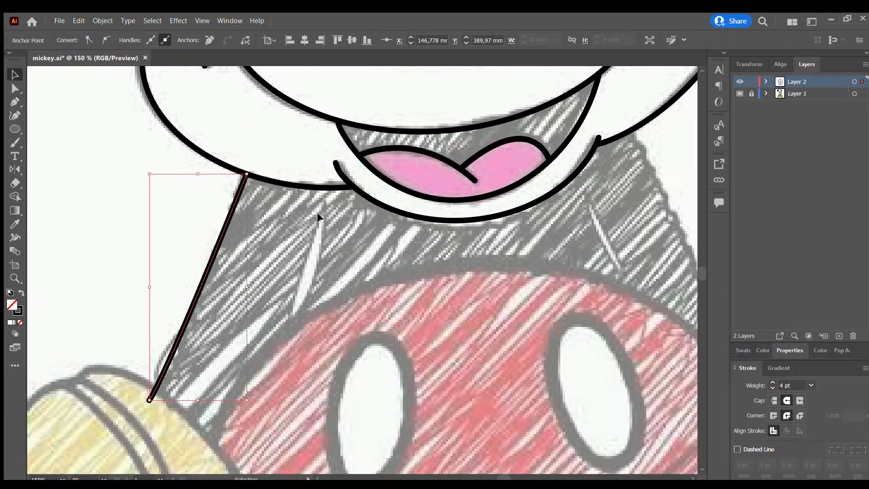
Outline the narrow pointed gap between each arm and the body with the Pen tool.
drag(320, 213, 317, 213)
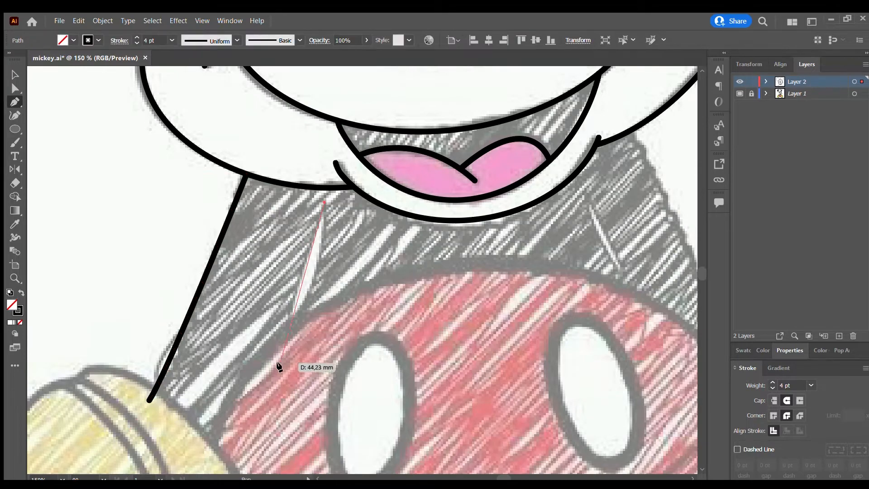
mouse_move(287, 342)
mouse_down()
mouse_move(291, 334)
mouse_move(280, 355)
mouse_up()
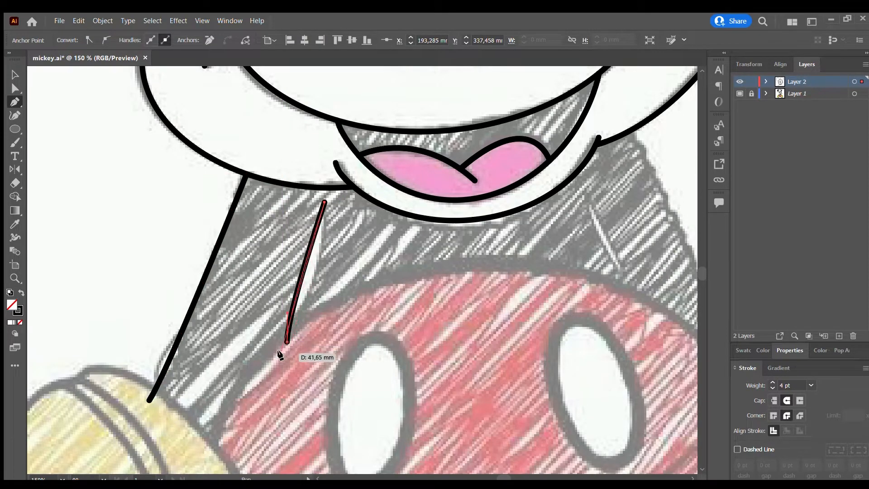
drag(232, 398, 234, 401)
key(Escape)
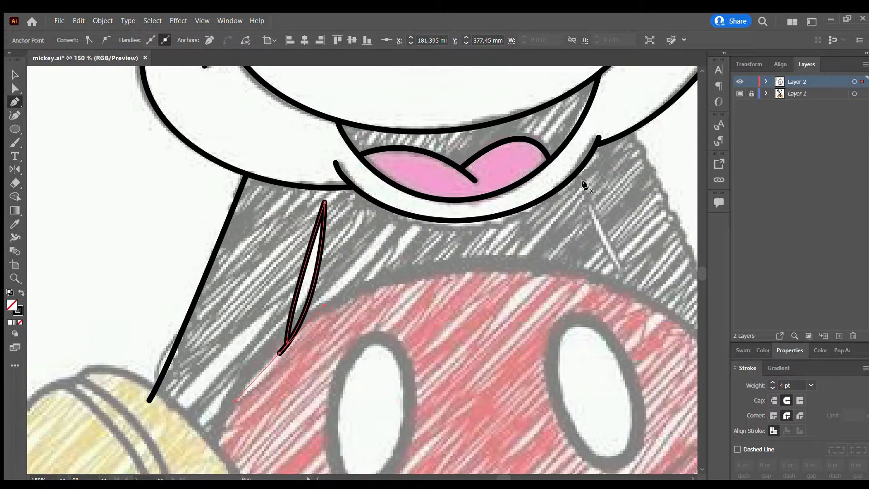
drag(584, 190, 621, 275)
key(Escape)
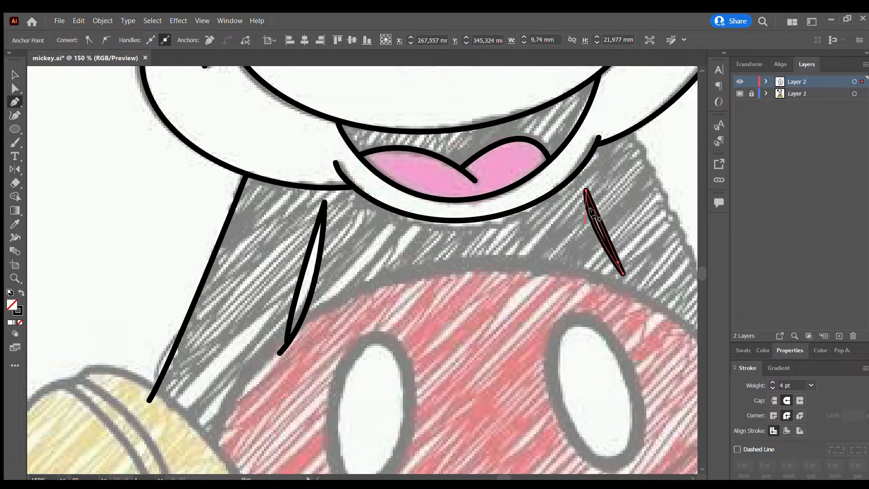
key(v)
Draw the right arm's curved outer line from the cheek down onto the right shoe with the Pen tool.
key(ctrl+minus)
key(ctrl+minus)
key(ctrl+minus)
drag(495, 478, 509, 478)
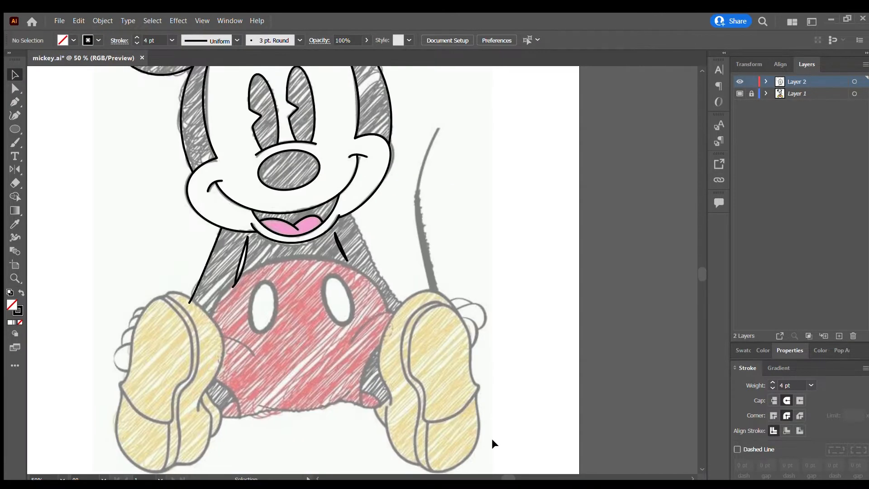
scroll(357, 237, up, 3)
key(p)
click(331, 153)
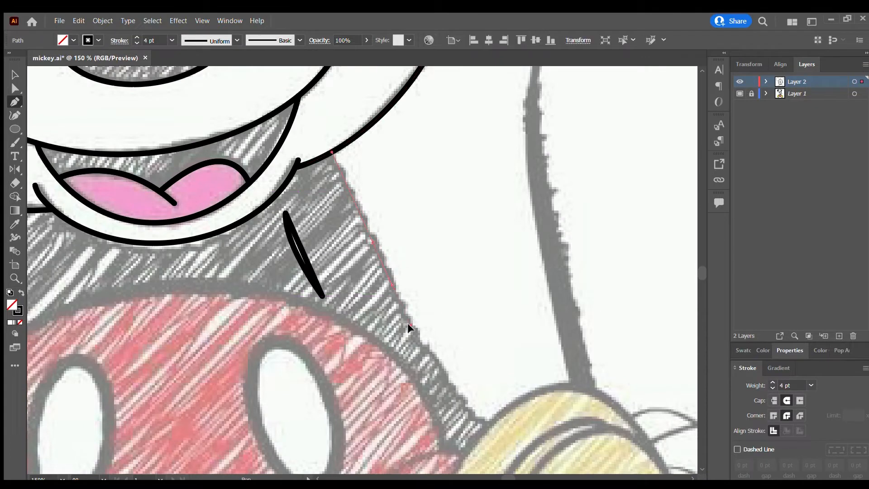
drag(408, 324, 410, 328)
drag(458, 396, 475, 413)
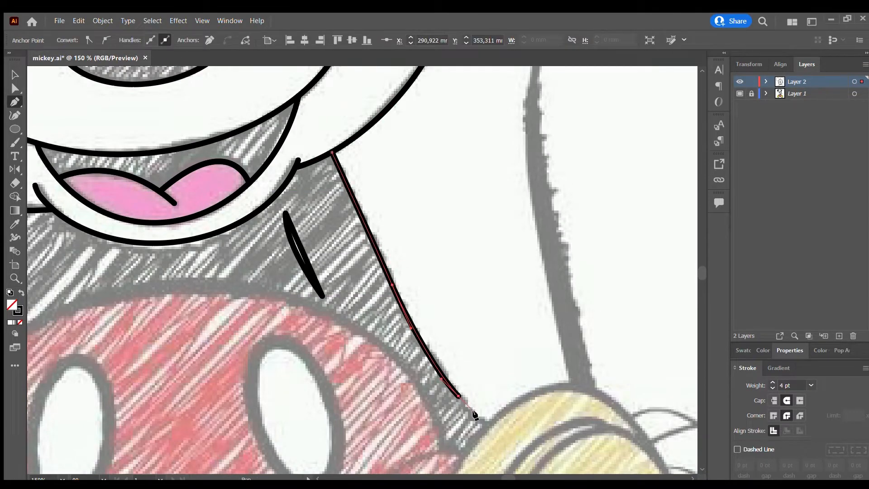
click(508, 443)
key(v)
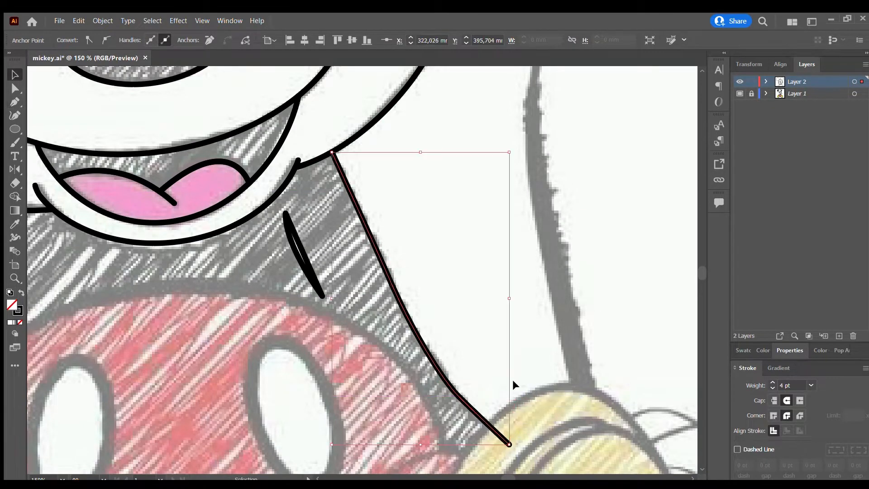
click(512, 376)
Draw an ellipse over the red shorts and resize it to about 149 mm wide and 128 mm high.
scroll(505, 350, down, 3)
scroll(502, 348, down, 2)
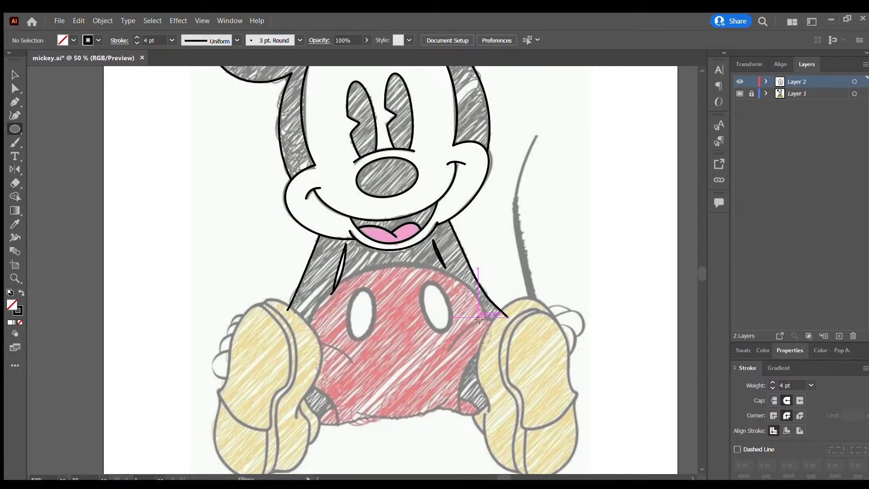
scroll(319, 332, down, 2)
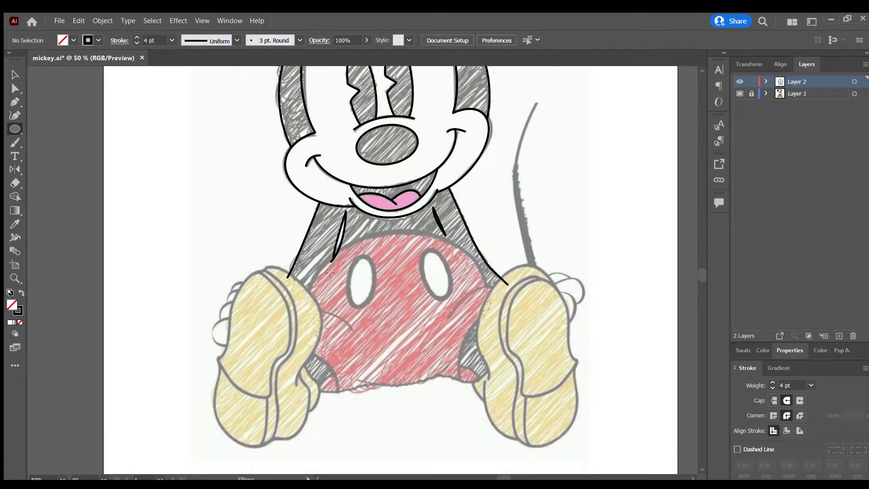
mouse_move(493, 239)
mouse_down()
mouse_move(324, 325)
mouse_move(297, 393)
mouse_up()
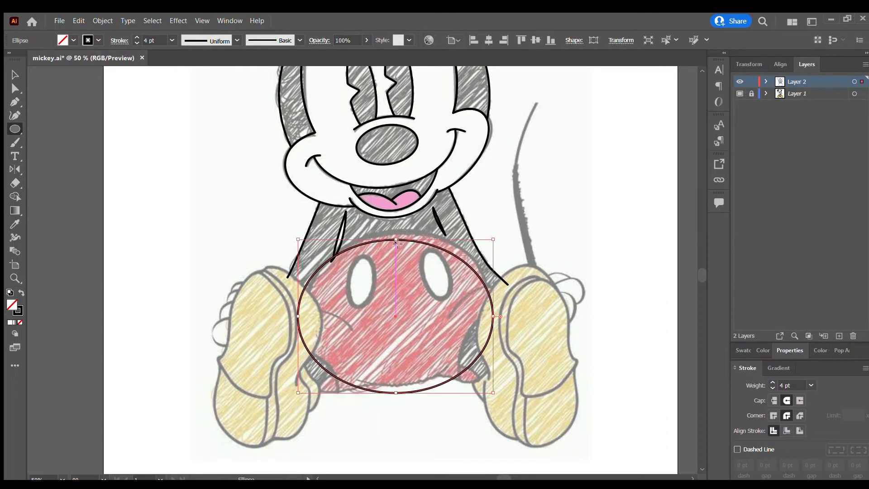
drag(398, 240, 398, 229)
drag(298, 311, 306, 311)
drag(398, 228, 398, 234)
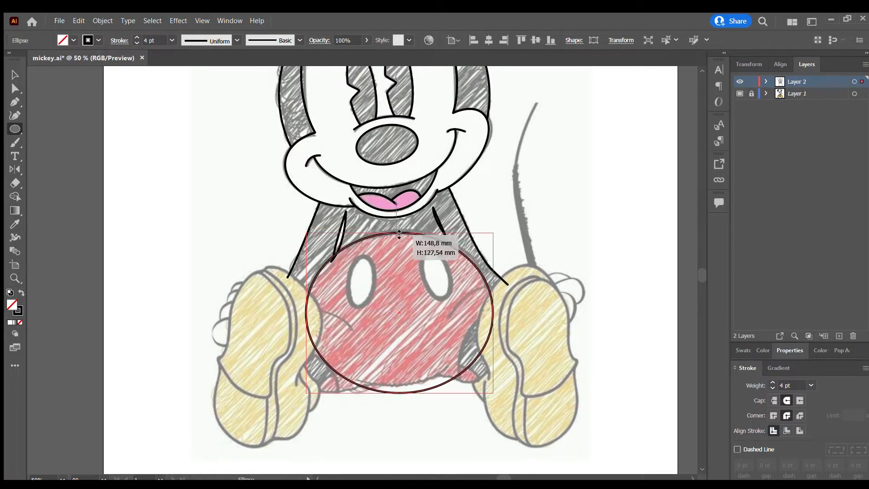
Tilt the shorts ellipse and fine-tune its width and height so its upper edge follows the sketched waistline.
drag(493, 312, 496, 313)
drag(304, 231, 299, 237)
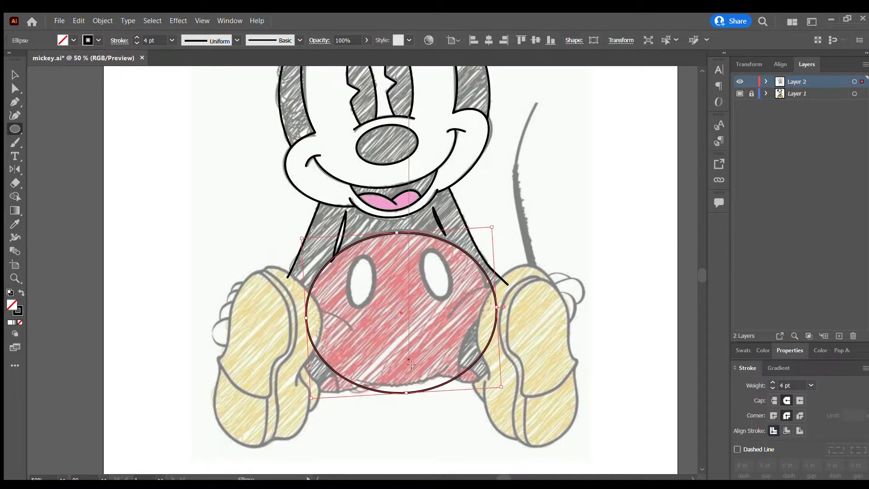
drag(406, 394, 406, 388)
drag(497, 305, 488, 306)
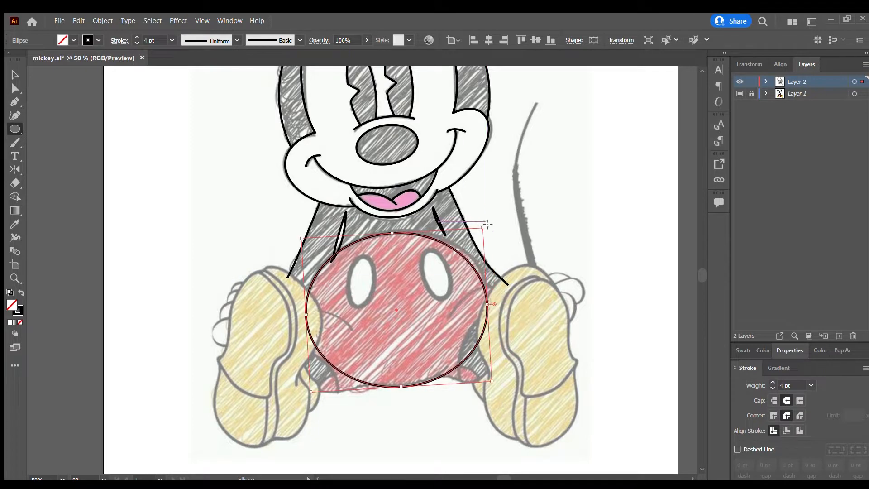
drag(481, 225, 467, 221)
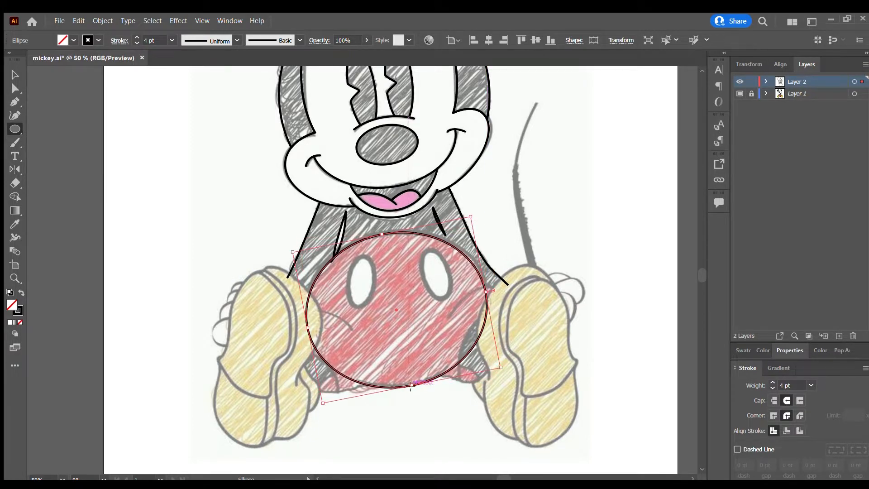
drag(411, 385, 412, 387)
drag(488, 293, 492, 294)
click(17, 101)
scroll(351, 281, up, 2)
scroll(325, 279, down, 3)
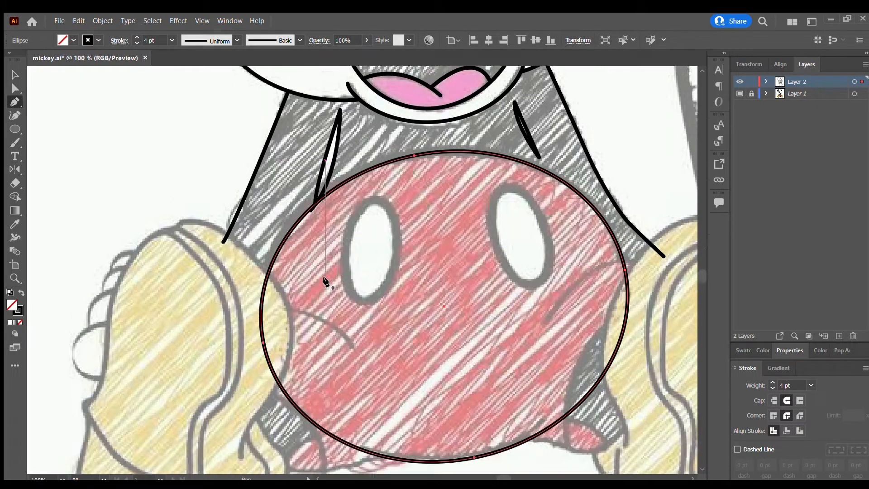
Draw the left shoe's inner contour from the ankle up along the shorts and over the toe with the Pen tool.
key(v)
click(426, 219)
scroll(408, 215, down, 2)
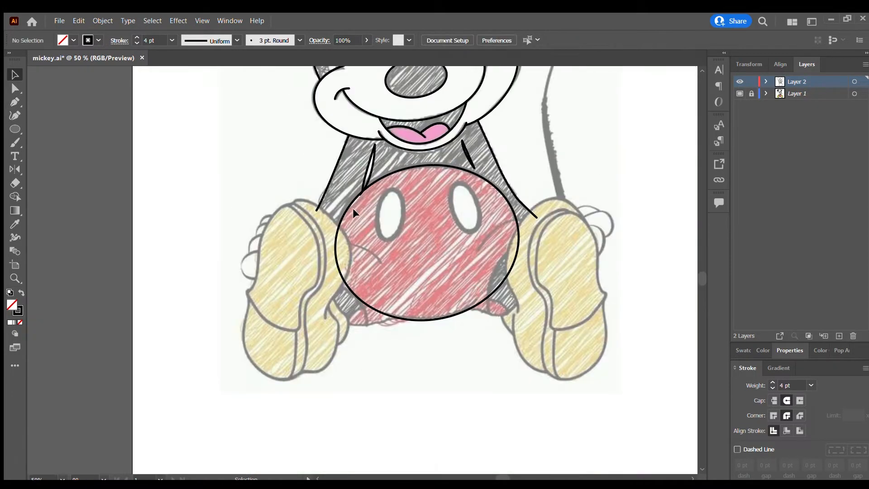
click(16, 101)
scroll(226, 172, up, 2)
scroll(219, 174, down, 1)
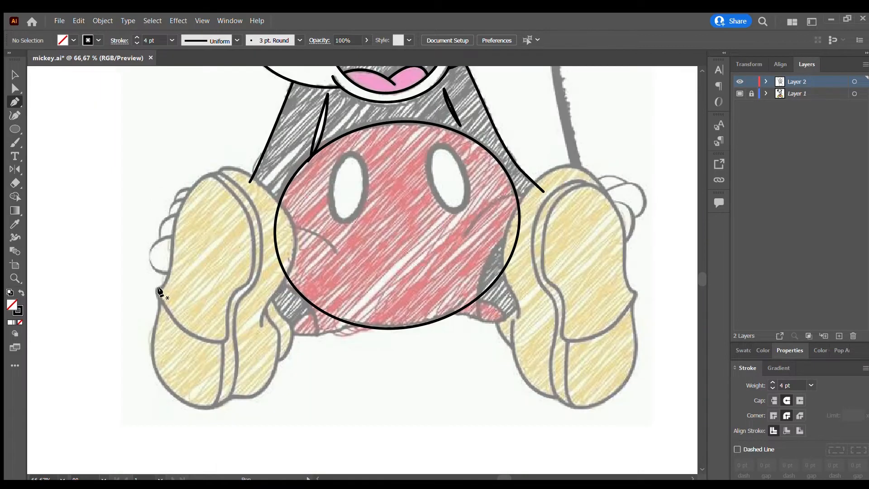
click(262, 325)
drag(294, 229, 290, 210)
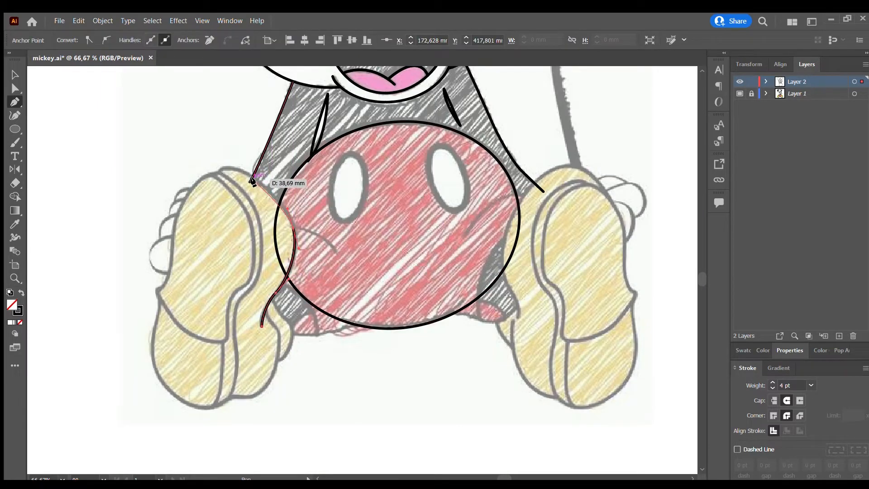
click(251, 179)
drag(222, 171, 213, 184)
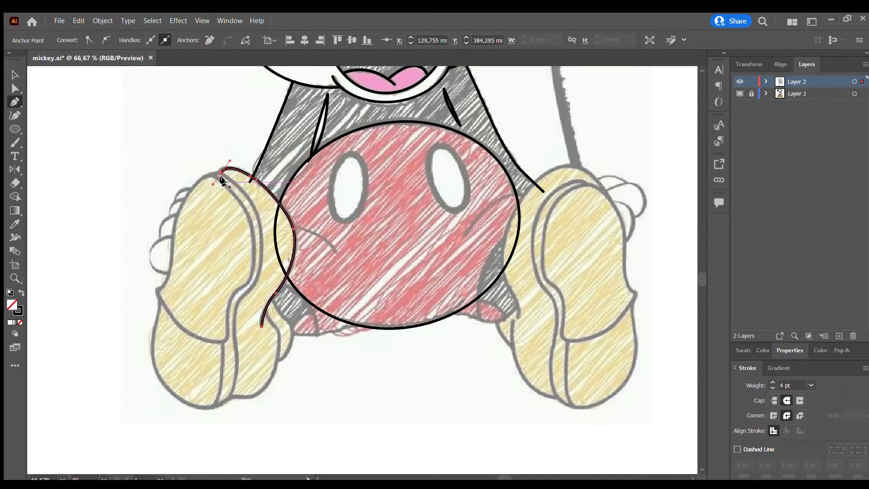
Continue the left shoe's path from the toe down the sole's inner side edge and around the heel's bottom.
scroll(221, 179, up, 3)
scroll(221, 179, down, 2)
drag(258, 217, 255, 285)
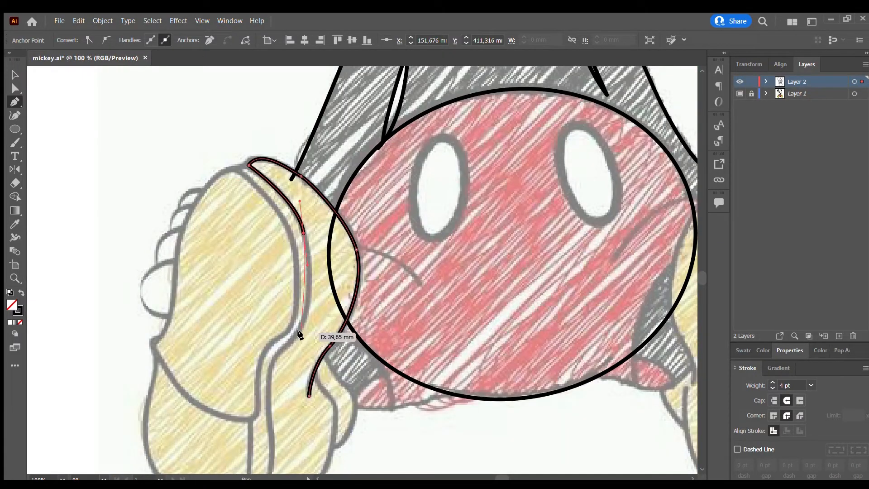
drag(299, 332, 288, 345)
drag(269, 386, 170, 393)
Extend the left shoe's path up the outer edge, through the notch above the heel, toward the toe.
scroll(267, 407, down, 3)
drag(146, 351, 142, 318)
drag(152, 288, 176, 178)
click(154, 244)
drag(191, 115, 200, 88)
Round the left shoe's toe, trace the inner sole line down, and run the heel's curved front edge past the outer outline.
scroll(215, 91, up, 1)
drag(233, 112, 245, 115)
drag(278, 157, 287, 175)
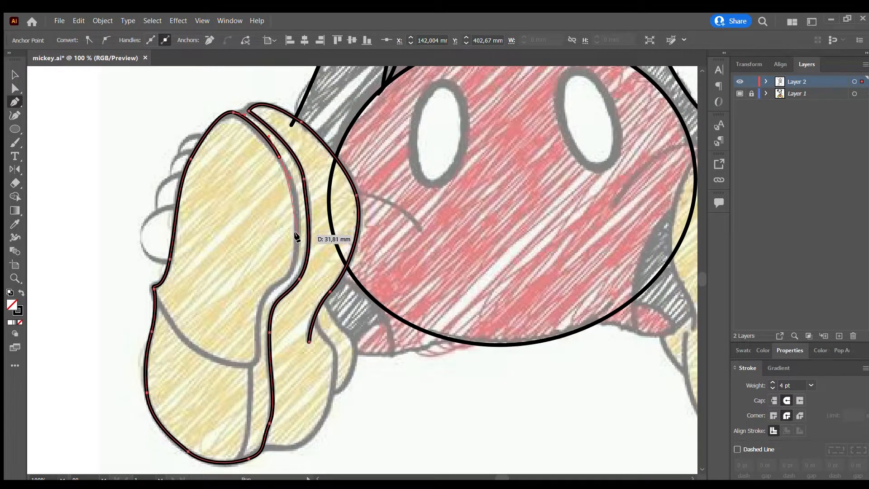
drag(297, 237, 232, 363)
drag(232, 363, 232, 363)
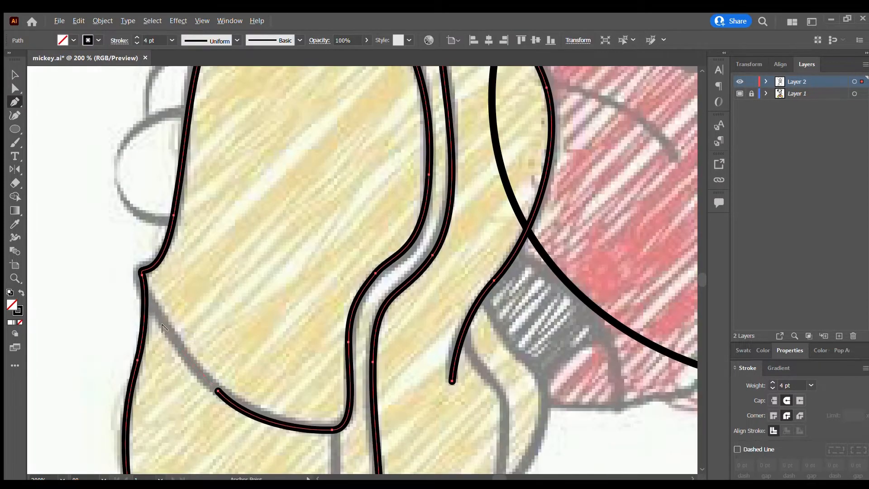
drag(167, 331, 141, 289)
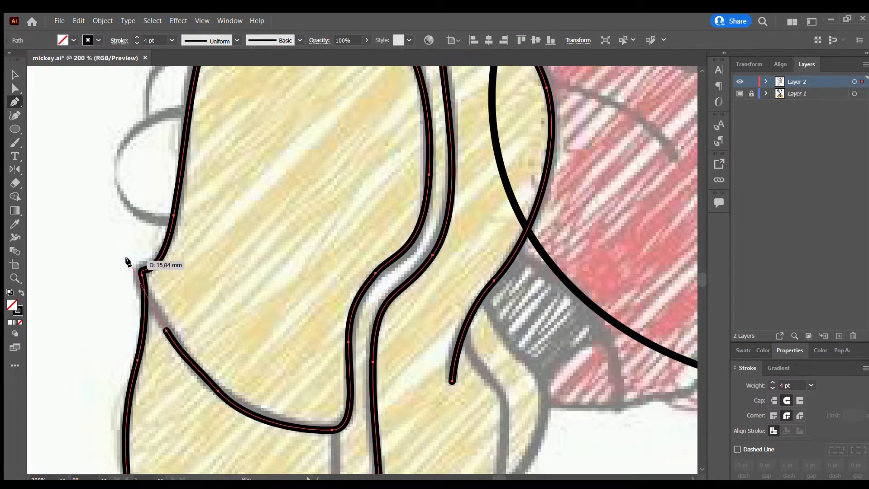
drag(129, 258, 127, 239)
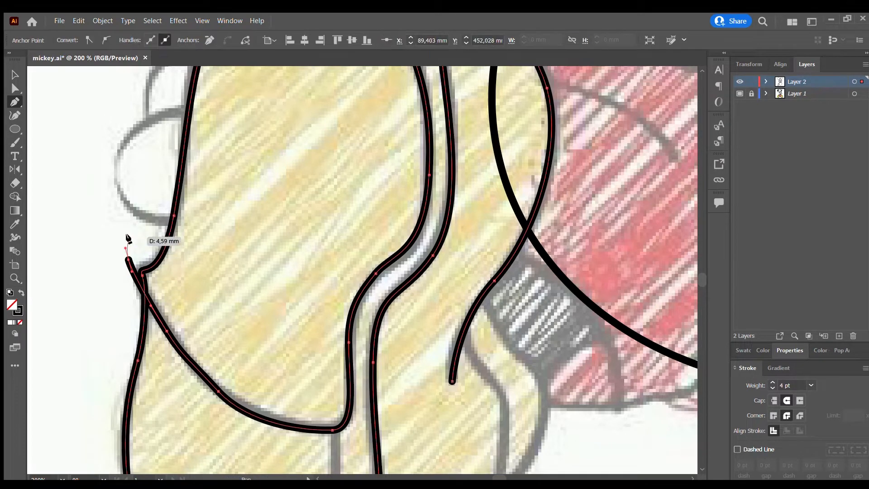
key(v)
scroll(316, 326, down, 3)
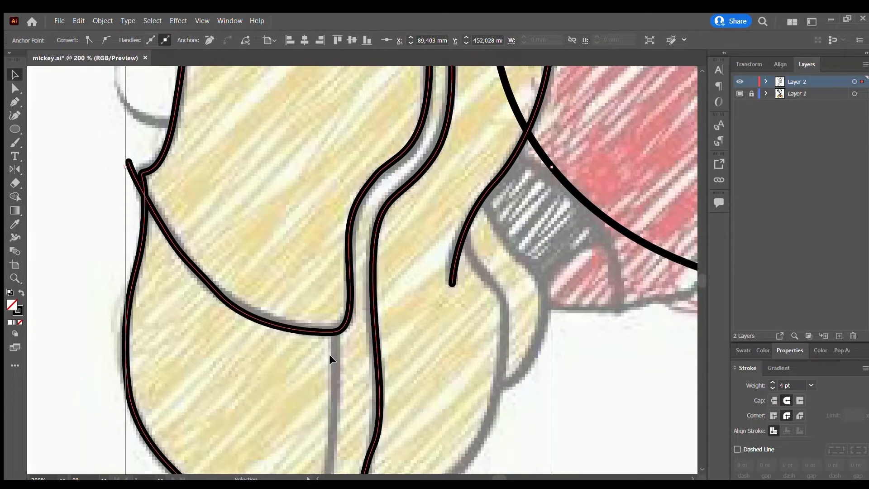
Draw the left heel's dividing line from the curved heel edge down past the shoe's bottom outline.
key(p)
click(329, 313)
scroll(200, 398, down, 4)
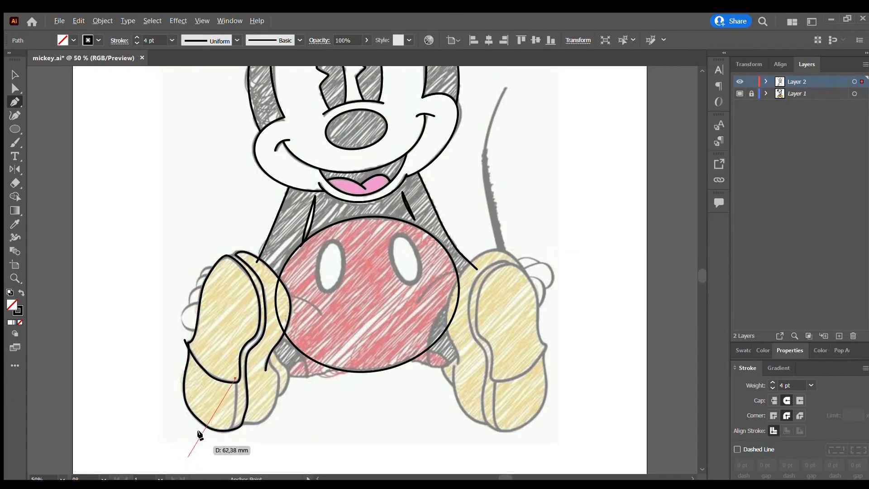
scroll(204, 425, down, 2)
scroll(221, 380, up, 3)
drag(197, 349, 98, 312)
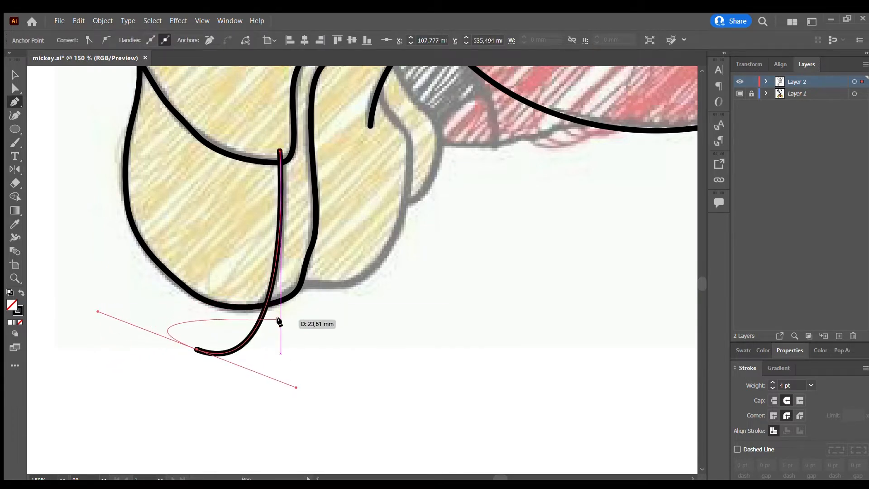
key(v)
click(311, 324)
scroll(343, 316, down, 2)
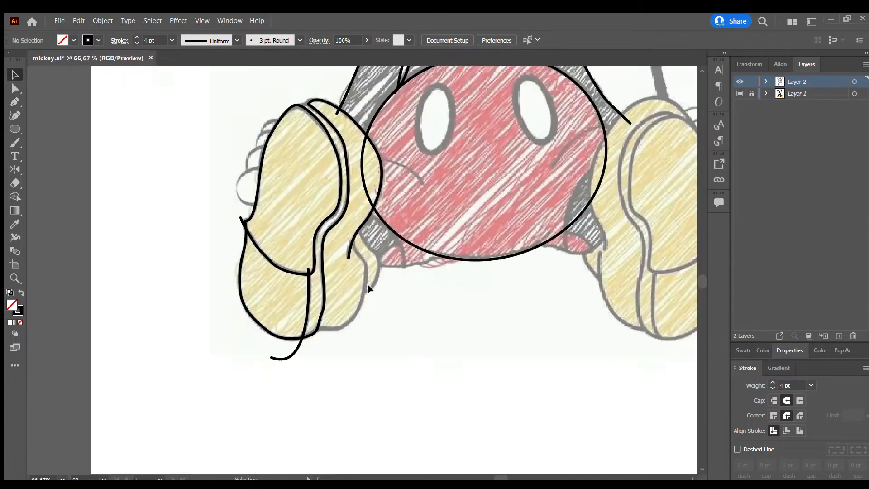
Draw the contour of the left shoe's back side from the sole's bottom up past the ankle line.
scroll(371, 287, up, 1)
key(p)
click(283, 342)
drag(348, 330, 360, 297)
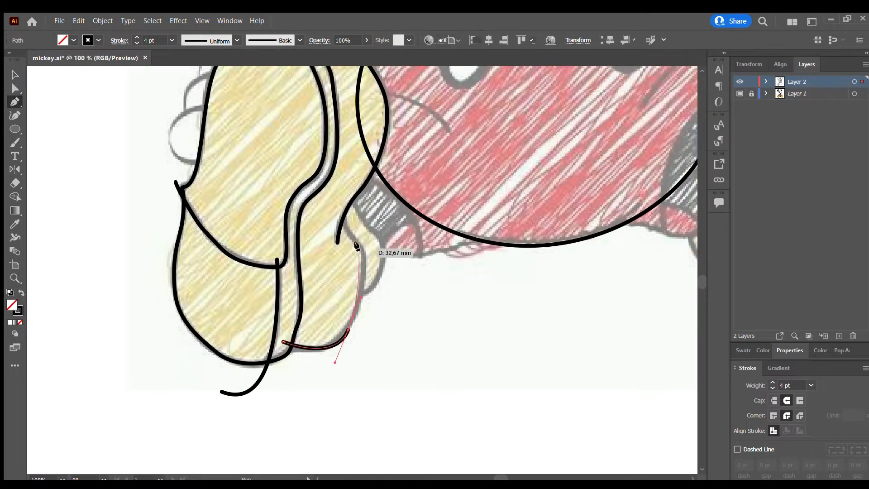
drag(360, 245, 344, 229)
drag(342, 203, 338, 190)
key(Escape)
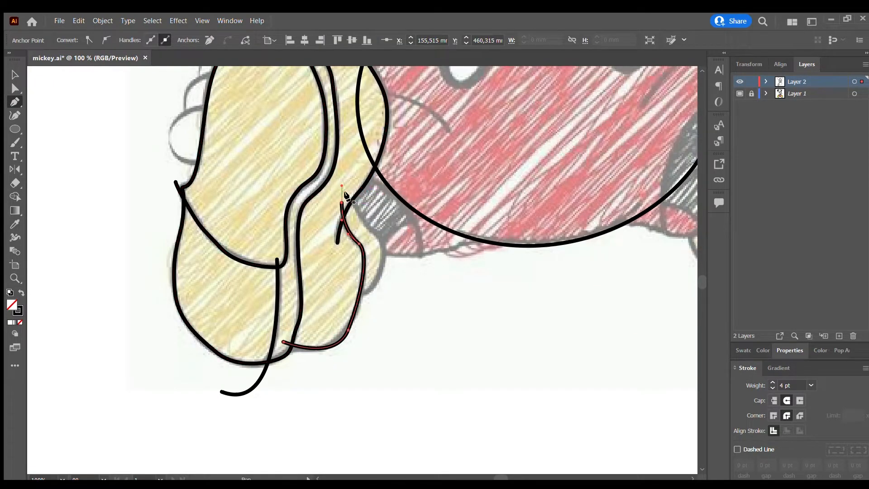
Draw the outer edge of the small rear flap behind the left shoe, from the ankle line down across the shoe's side.
click(346, 194)
click(363, 223)
drag(384, 248, 383, 262)
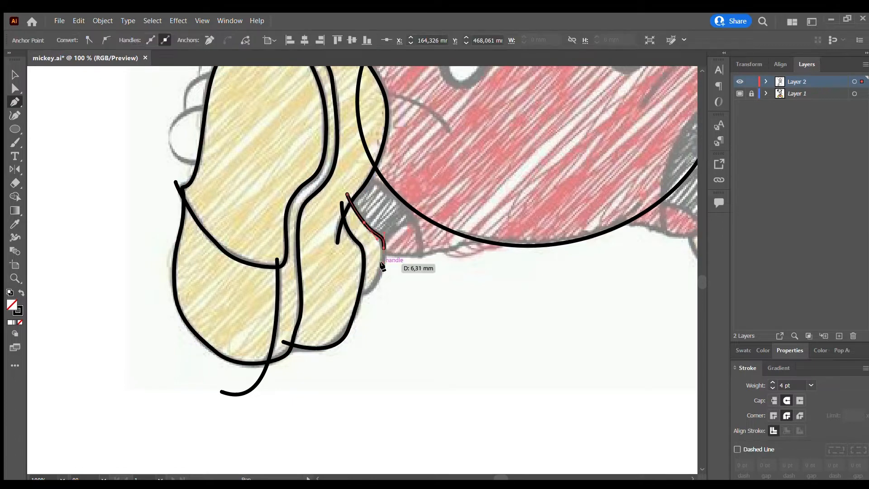
drag(343, 303, 314, 284)
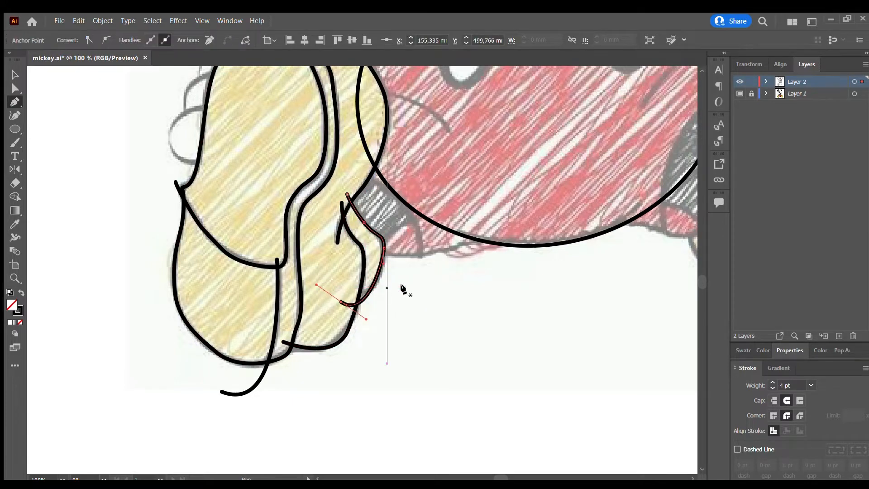
Connect the two sole edges at the left shoe's toe with a short Pen tool line.
scroll(393, 321, down, 2)
scroll(347, 182, up, 4)
scroll(279, 115, up, 1)
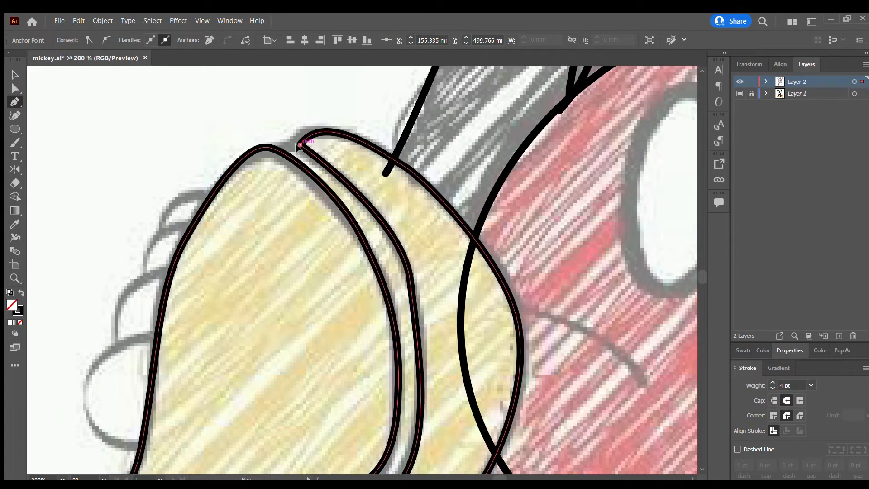
click(299, 145)
click(264, 148)
scroll(356, 191, down, 3)
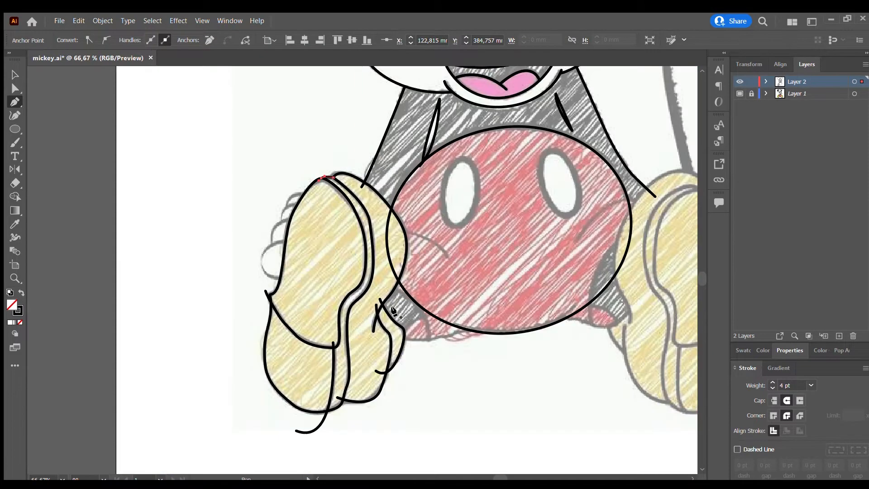
Select the left shoe and shorts paths and merge the shoe's side with the Shape Builder, removing the overlapping part of the shorts ellipse.
key(v)
drag(214, 152, 475, 472)
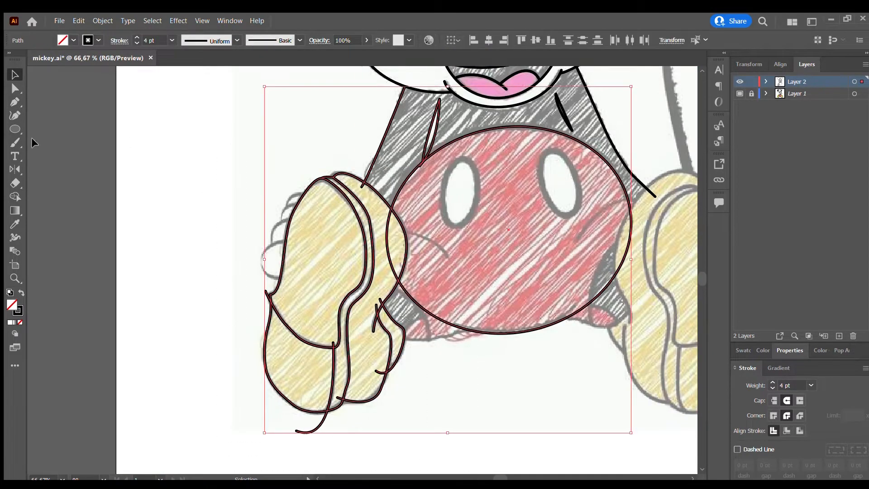
key(shift+m)
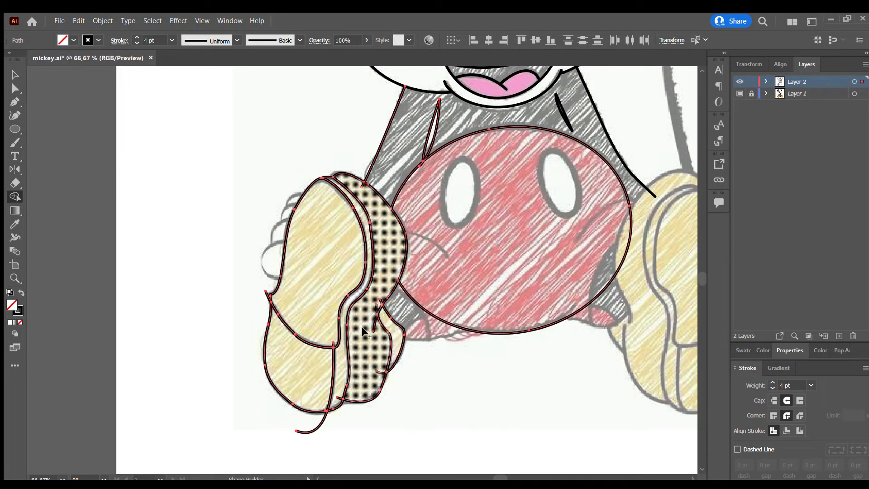
key(v)
click(249, 290)
Delete the line stubs sticking out at the left shoe's outer notch and above the heel's curved front edge.
scroll(248, 290, up, 2)
click(290, 297)
key(Delete)
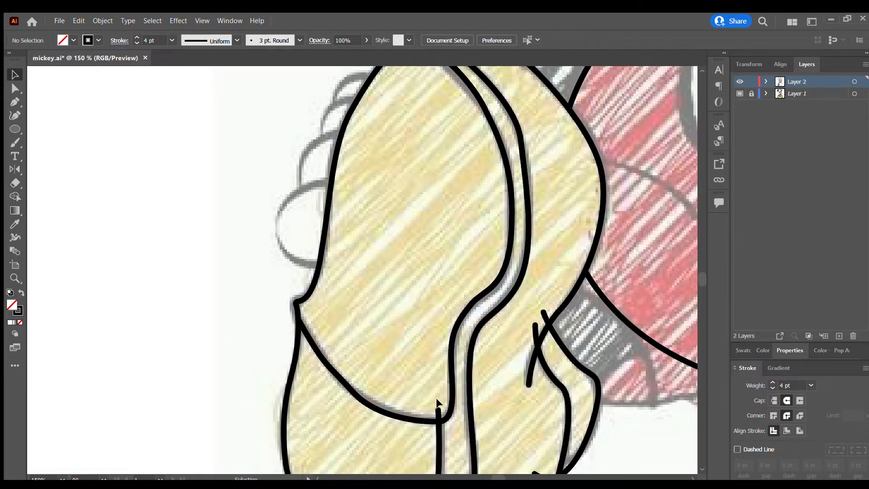
click(438, 411)
key(Delete)
Delete the two overlapping line stubs that extend past the left shoe's ankle line.
scroll(575, 448, up, 3)
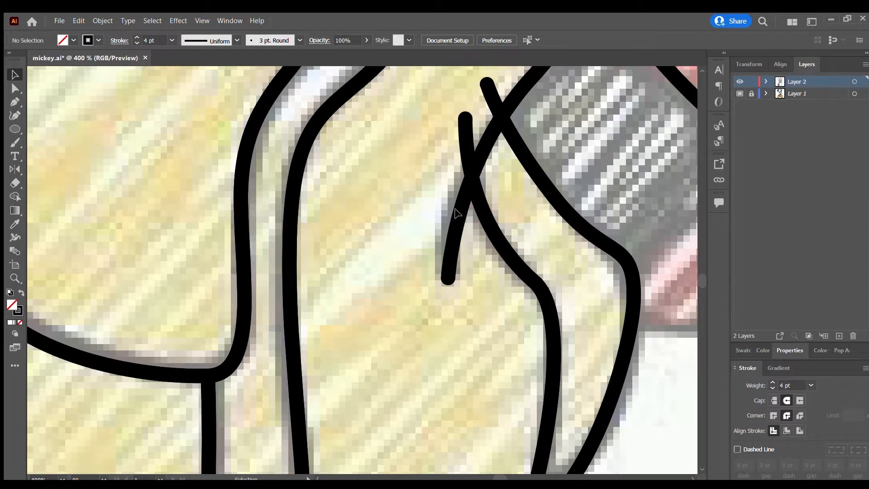
click(466, 147)
key(Delete)
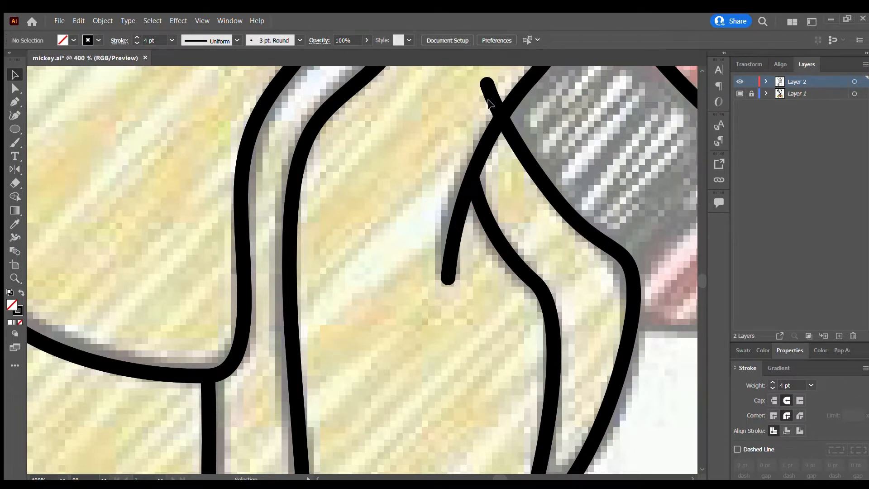
click(492, 98)
key(Delete)
scroll(362, 286, down, 3)
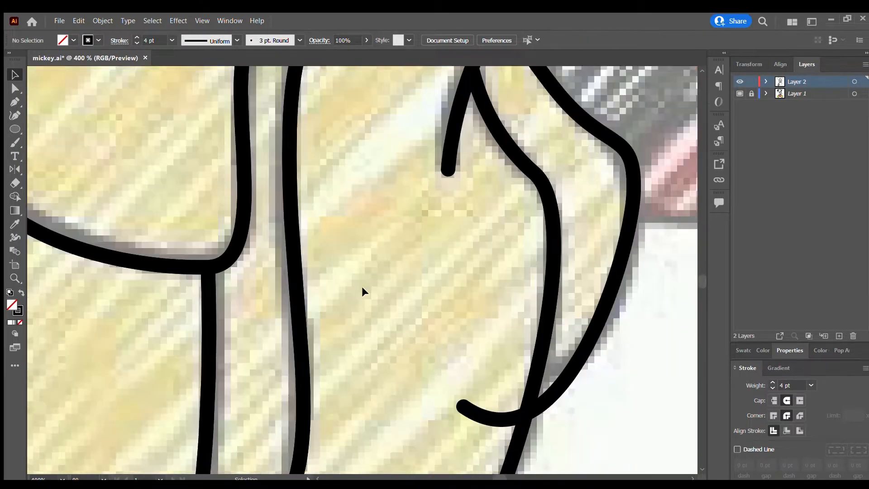
Delete the excess tails of the rear flap, the side contour and the heel divider around the left shoe's lower part.
click(406, 365)
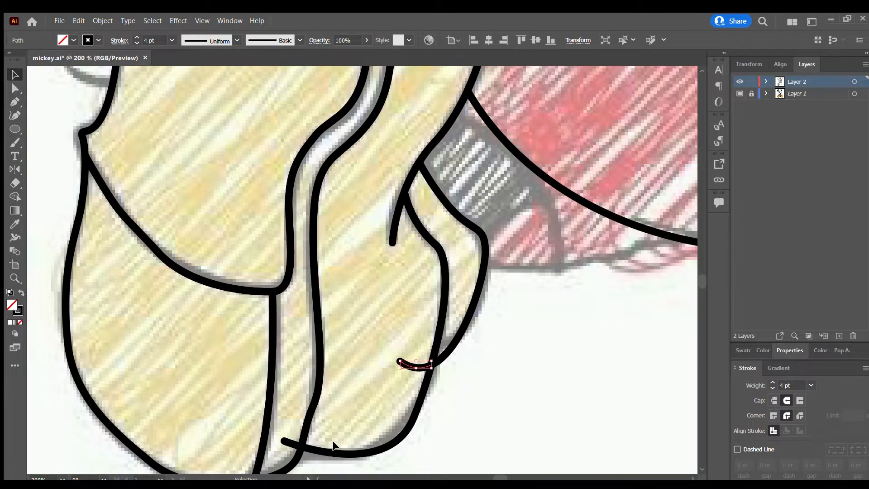
key(Delete)
click(291, 443)
key(Delete)
scroll(279, 409, down, 2)
scroll(278, 409, down, 1)
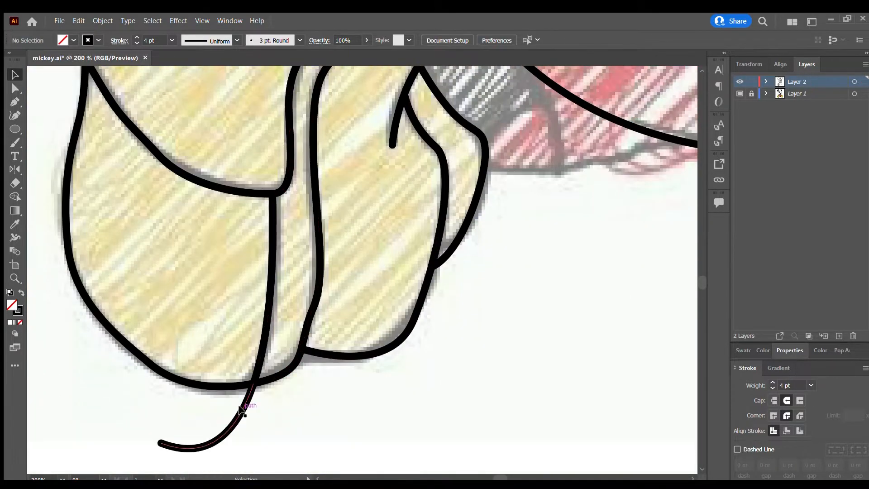
click(242, 406)
key(Delete)
scroll(275, 231, up, 3)
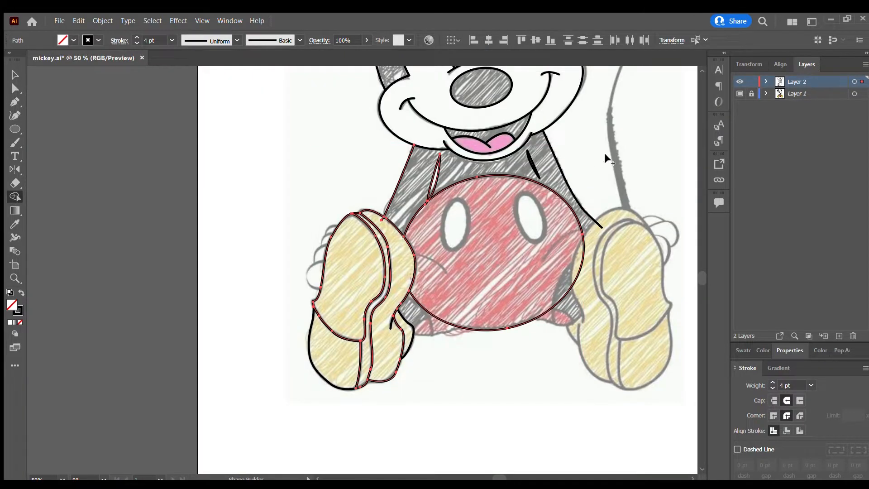
key(v)
click(586, 156)
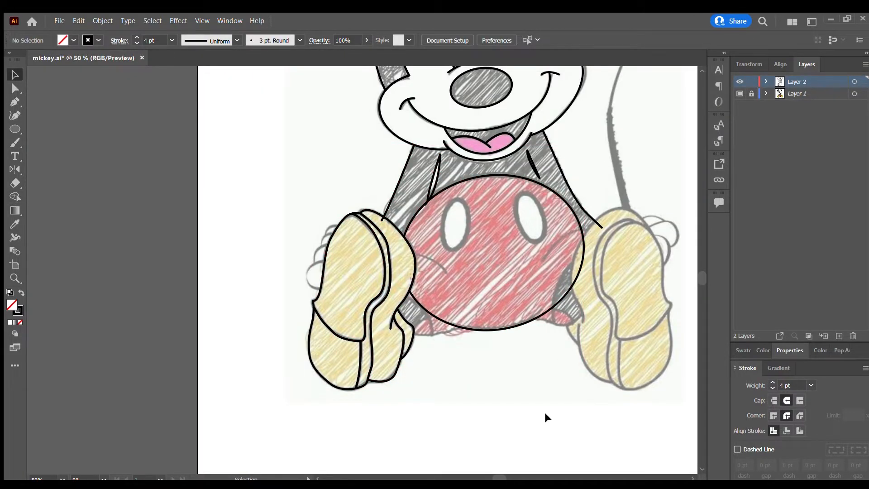
Draw the right shoe's inner contour from the toe down along the shorts to the ankle with the Pen tool.
drag(494, 476, 504, 475)
scroll(392, 238, up, 2)
key(p)
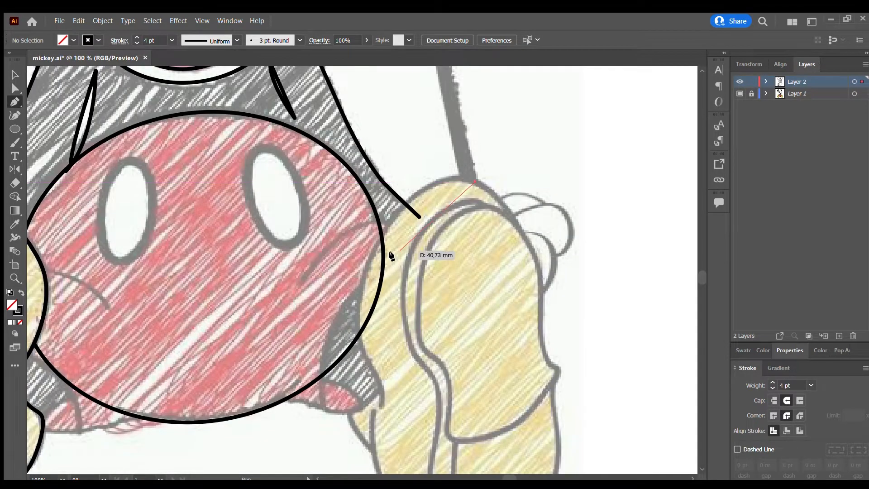
mouse_move(354, 346)
mouse_down()
mouse_move(381, 386)
mouse_move(374, 430)
mouse_up()
scroll(411, 413, down, 3)
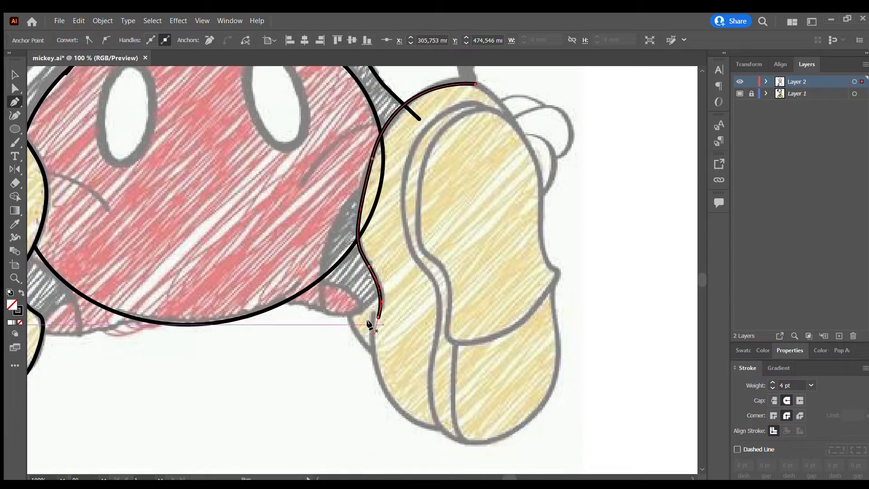
Draw the right shoe's lower side contour from the ankle around the bottom and across the heel.
click(370, 312)
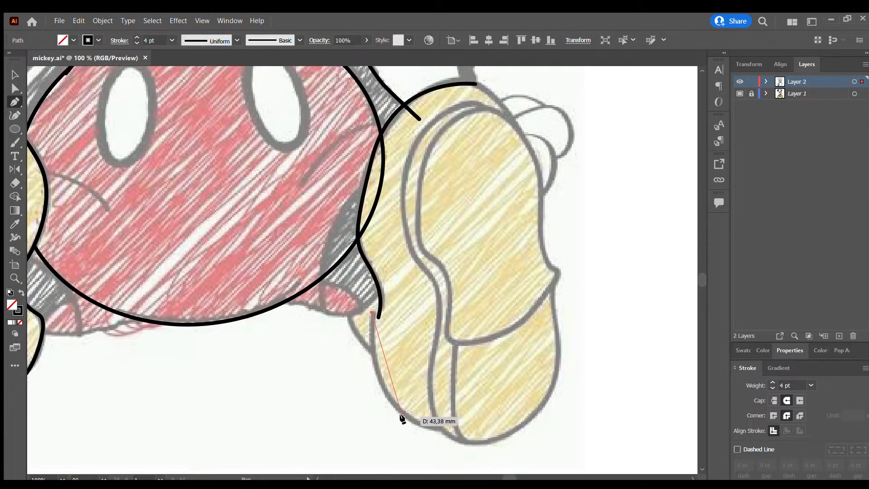
mouse_move(438, 426)
mouse_down()
mouse_move(448, 432)
mouse_move(503, 417)
mouse_up()
click(507, 420)
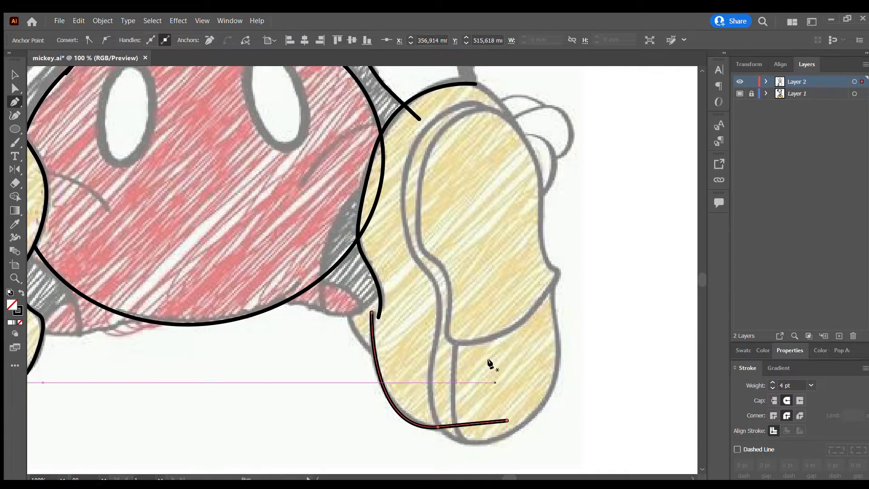
Trace the right sole's inner side edge from the toe down to the bottom of the heel with the Pen tool.
click(495, 119)
drag(452, 109, 416, 132)
mouse_move(406, 179)
mouse_down()
mouse_move(415, 256)
mouse_move(439, 288)
mouse_up()
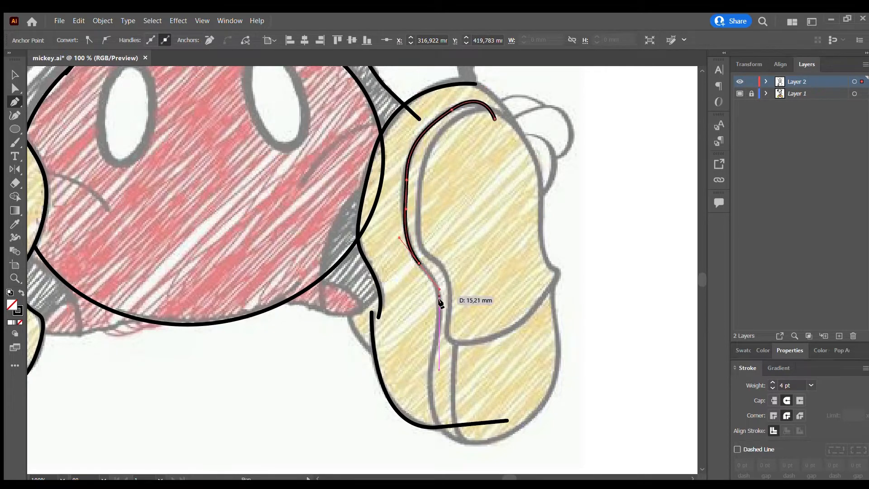
drag(439, 336, 429, 359)
drag(433, 401, 440, 423)
drag(495, 445, 544, 443)
key(Return)
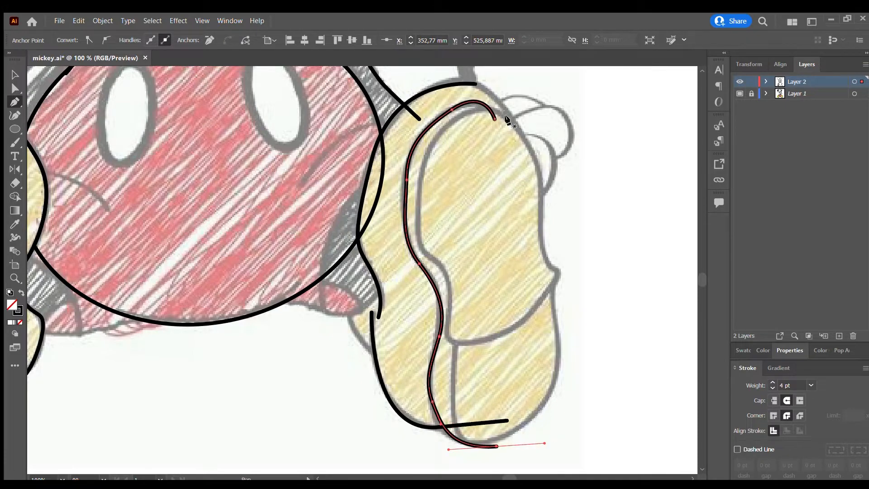
Trace the right sole's front pad with the Pen tool as a closed shape, from its outer corner over the toe and along the curved heel divider.
click(559, 269)
drag(542, 240, 537, 202)
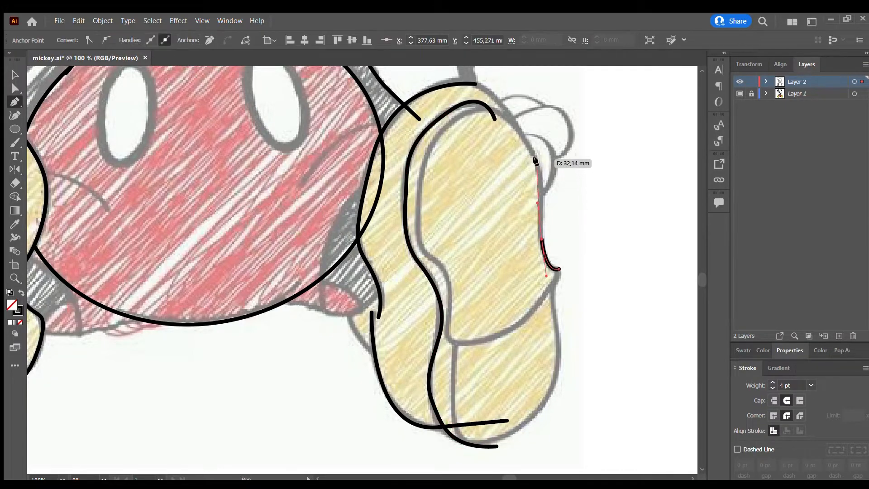
drag(535, 158, 515, 120)
drag(454, 119, 417, 151)
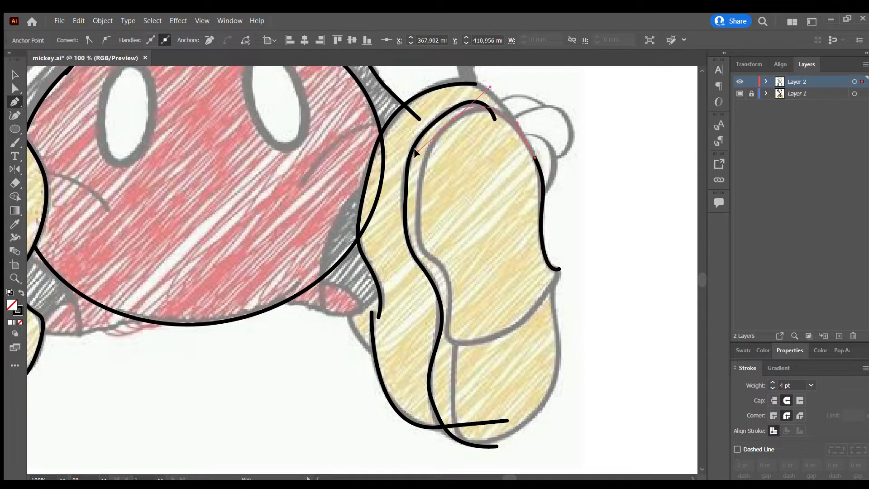
drag(419, 188, 418, 213)
key(ctrl+z)
drag(422, 245, 438, 273)
drag(451, 304, 450, 348)
drag(474, 341, 505, 342)
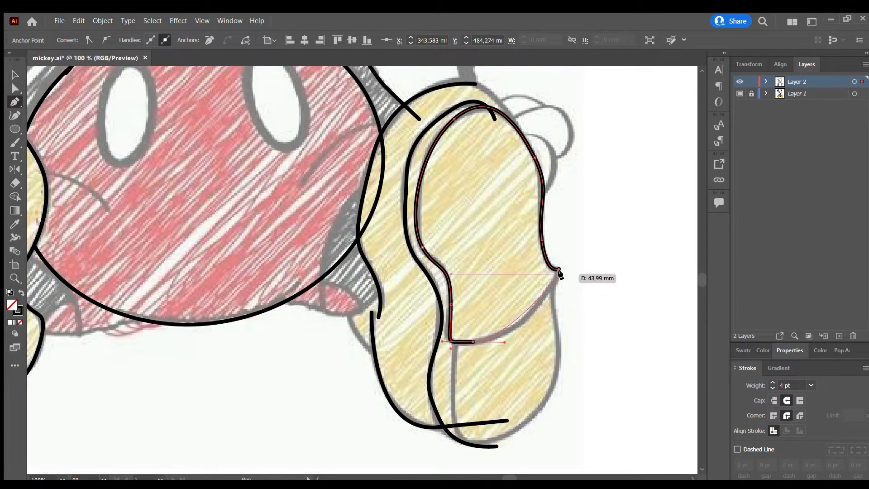
drag(559, 270, 559, 243)
Draw the right shoe's outer toe edge as a curve from the top of the shoe down to the sole's outer side.
scroll(550, 158, up, 1)
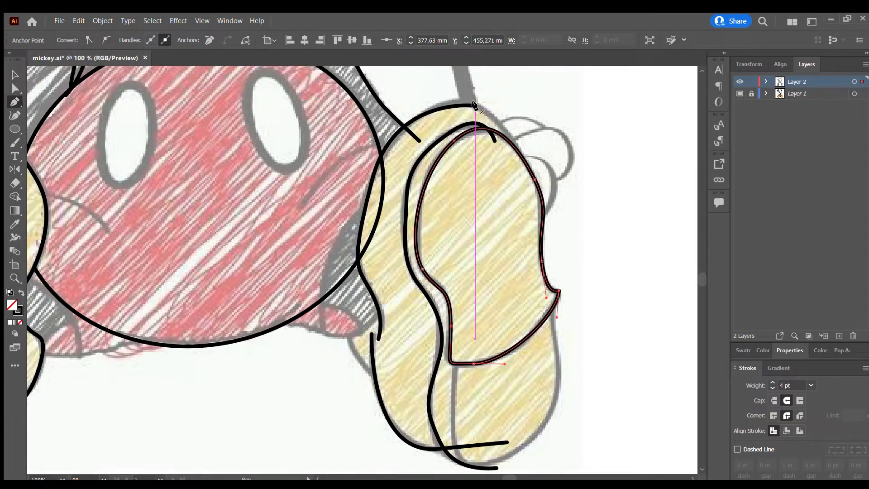
click(475, 105)
drag(536, 207, 537, 280)
Draw the right heel's outline from the inner divider down around the bottom and up past the sole's outer corner.
click(457, 354)
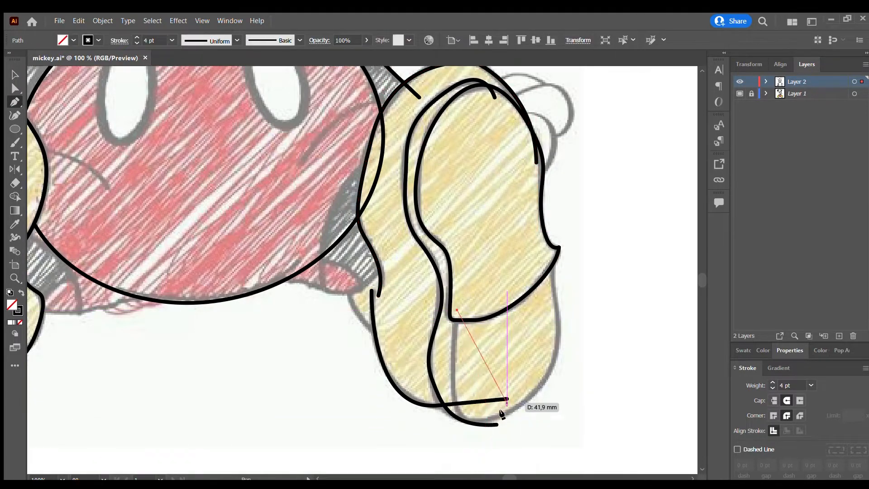
scroll(508, 462, down, 2)
drag(507, 417, 586, 370)
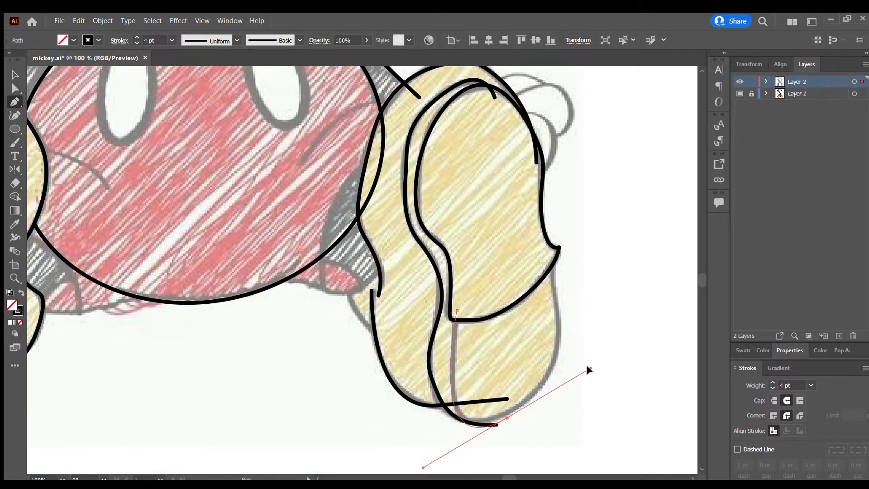
drag(552, 246, 551, 220)
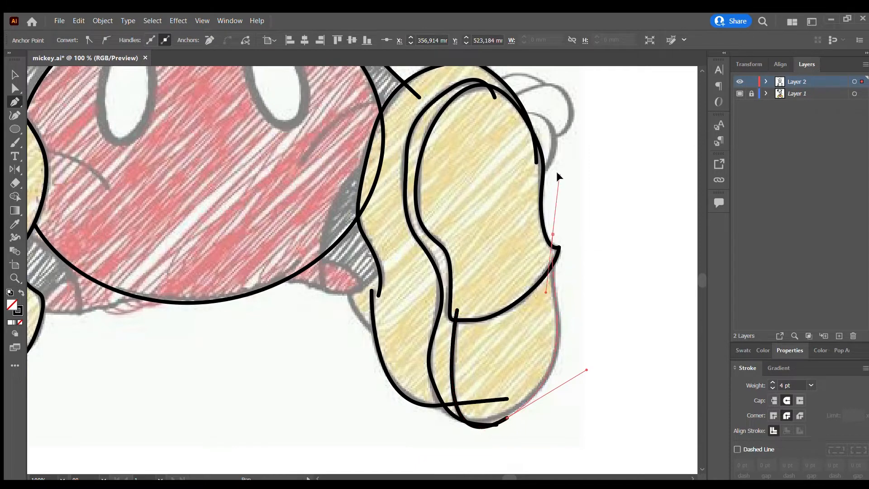
drag(557, 172, 556, 180)
key(v)
scroll(562, 181, up, 2)
scroll(537, 132, down, 1)
scroll(493, 209, up, 1)
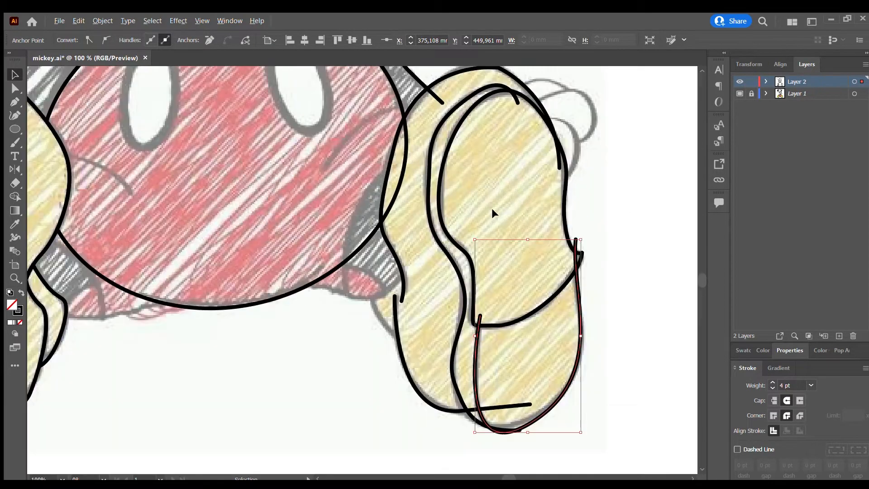
Draw the lower hem of the right shorts leg from the shoe's ankle across into the shorts ellipse.
key(p)
click(401, 272)
drag(377, 296, 360, 297)
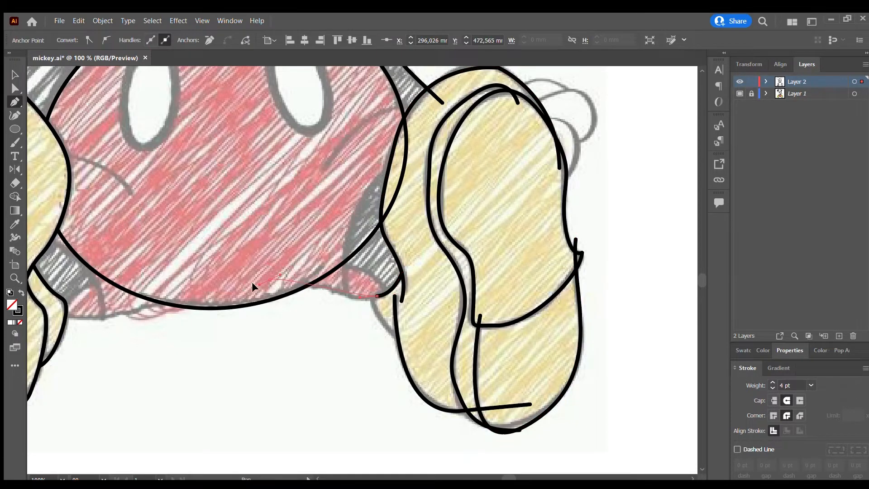
drag(270, 279, 243, 283)
key(Escape)
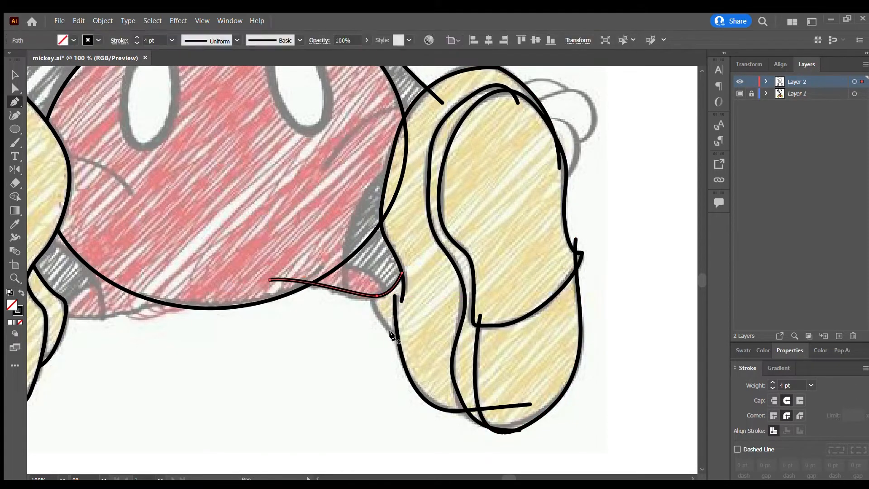
Draw the short rear contour of the right shoe from its lower inner side up past the shorts hem.
click(403, 340)
drag(372, 244, 374, 245)
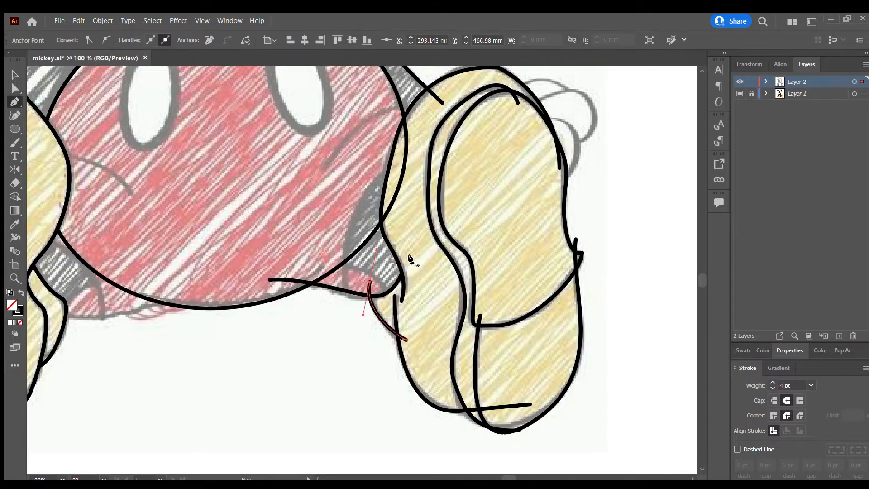
key(v)
Split the selected body and shoe lines with the Shape Builder and delete the body line's tail inside the right shoe.
scroll(463, 203, down, 1)
drag(583, 107, 378, 358)
scroll(423, 291, down, 2)
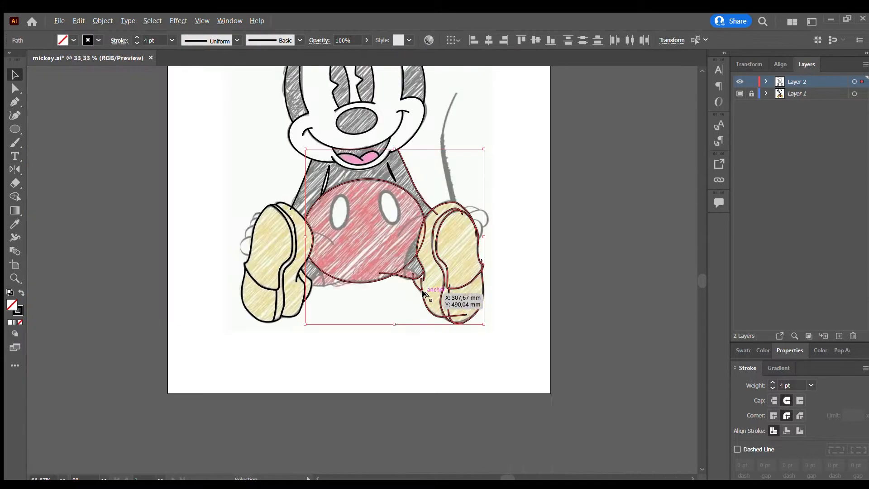
drag(518, 131, 231, 362)
click(14, 202)
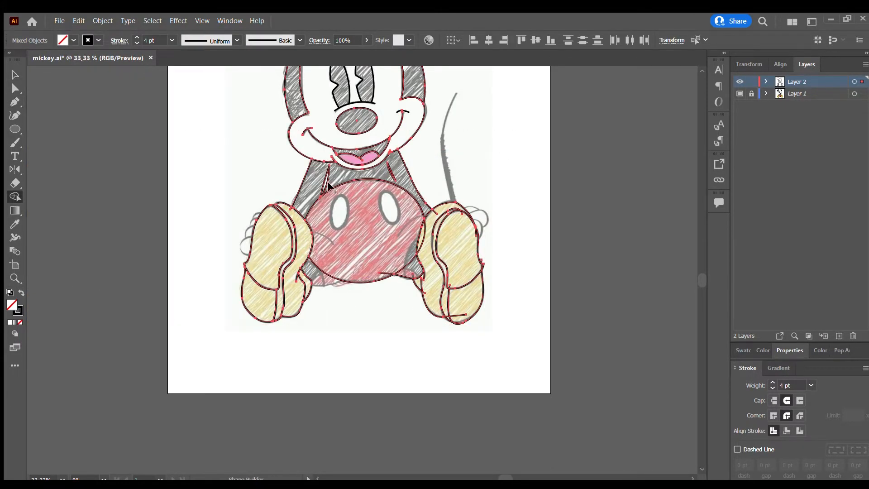
scroll(413, 220, up, 2)
alt+click(429, 251)
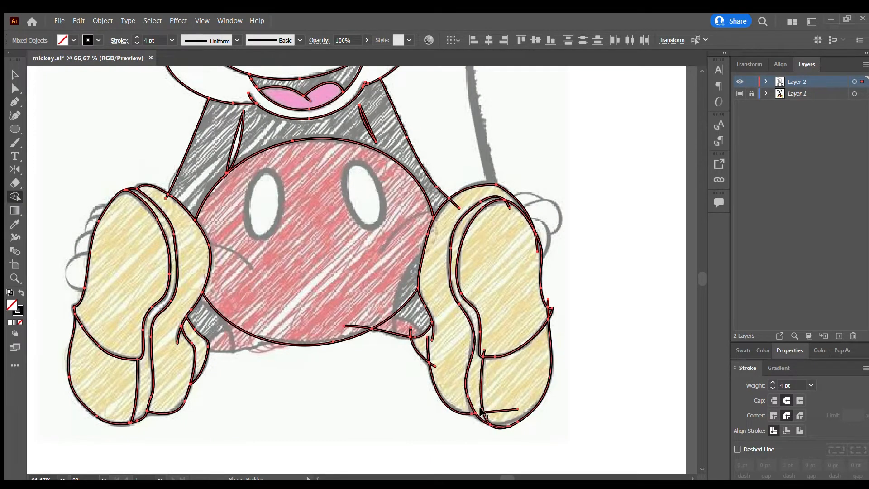
key(v)
click(520, 218)
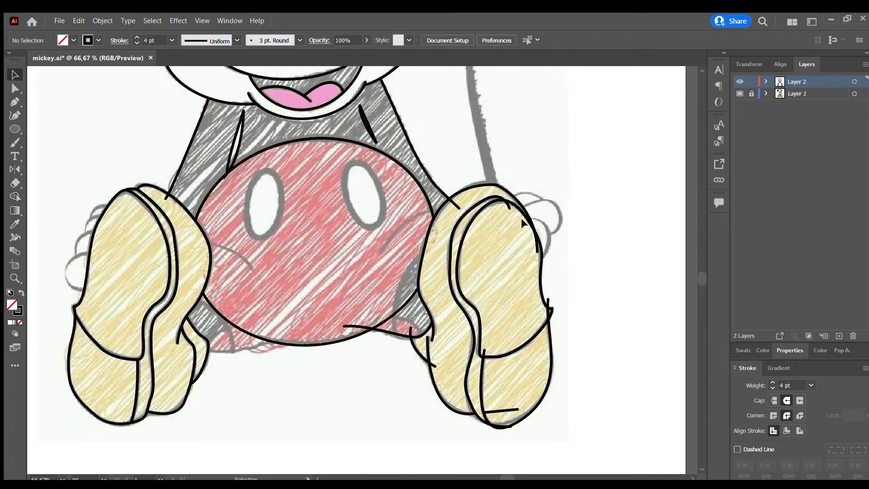
click(454, 202)
key(Delete)
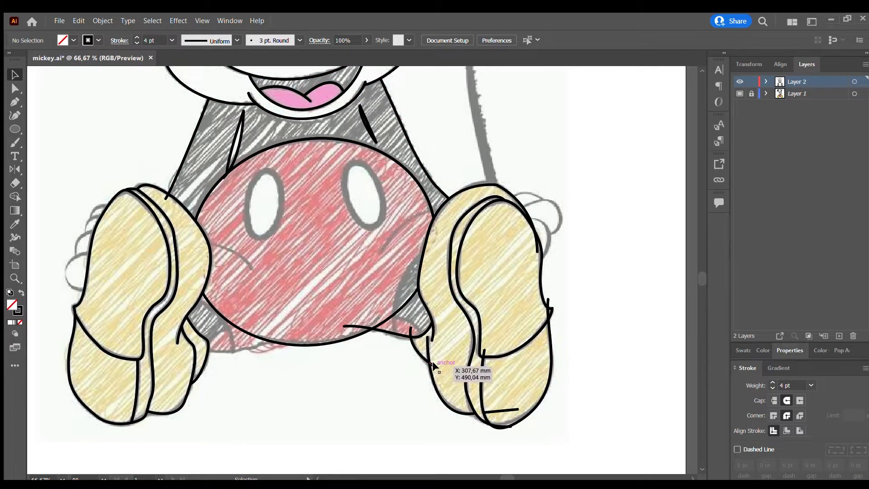
Trim the hem line's excess inside the shorts and the rear shoe contour's overhanging ends with the Shape Builder.
drag(409, 334, 450, 366)
click(15, 197)
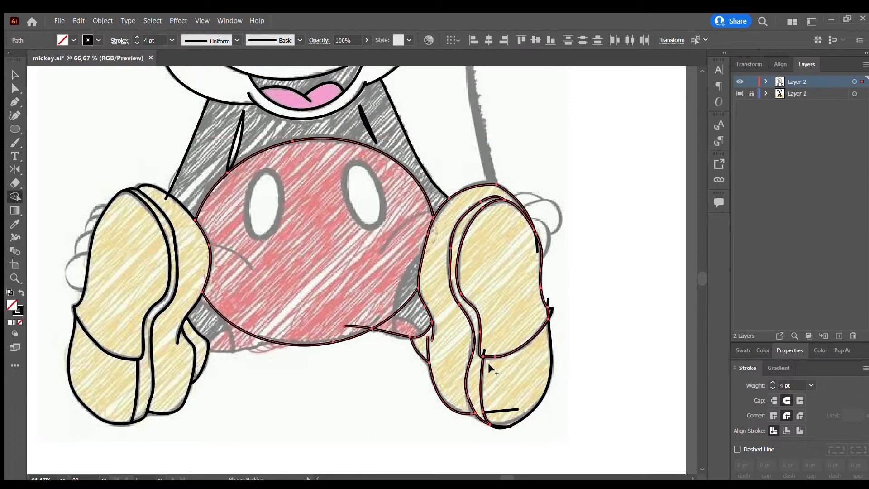
key(v)
click(378, 346)
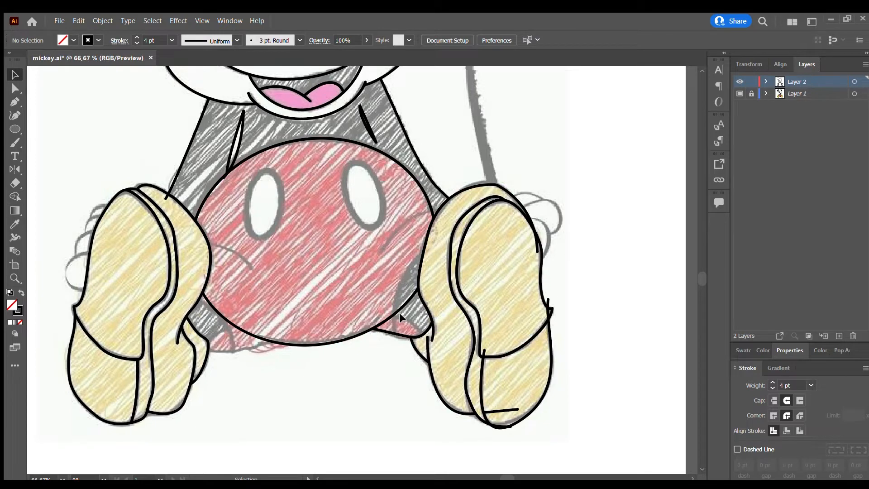
Delete the heel divider's upper tail, the stray line across the right heel and the heel outline's tail above the outer corner.
click(485, 352)
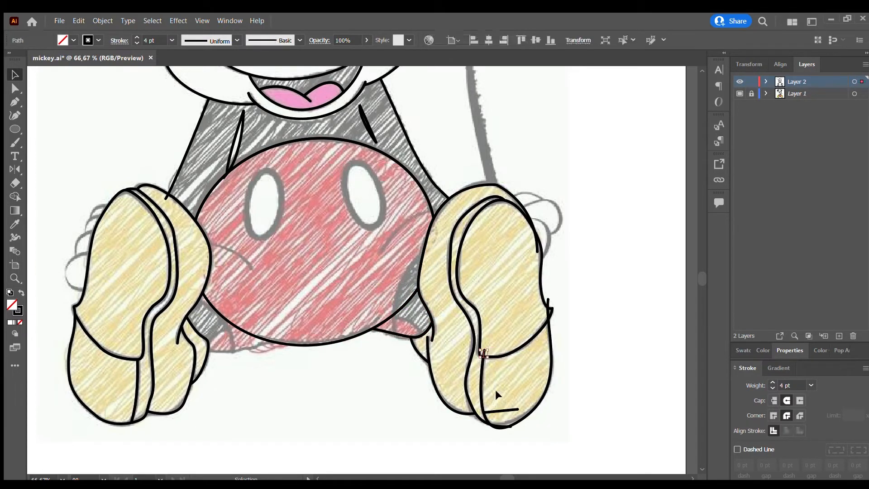
key(Delete)
click(501, 411)
key(Delete)
click(548, 302)
Try deleting the small spur at the right sole's outer corner, and restore it.
key(Delete)
click(552, 311)
key(Delete)
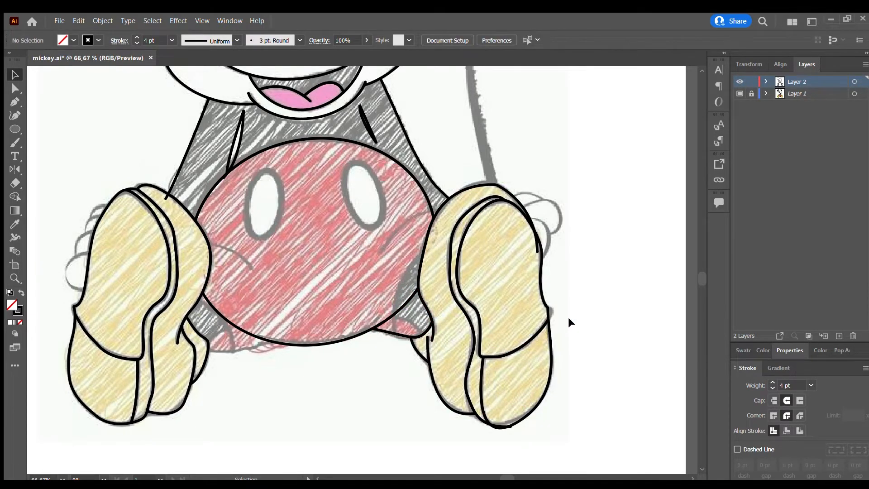
key(ctrl+z)
scroll(563, 316, up, 4)
key(ctrl+z)
key(ctrl+z)
Merge the small sliver at the right sole's outer corner into the front pad with the Shape Builder.
drag(529, 256, 484, 310)
click(15, 197)
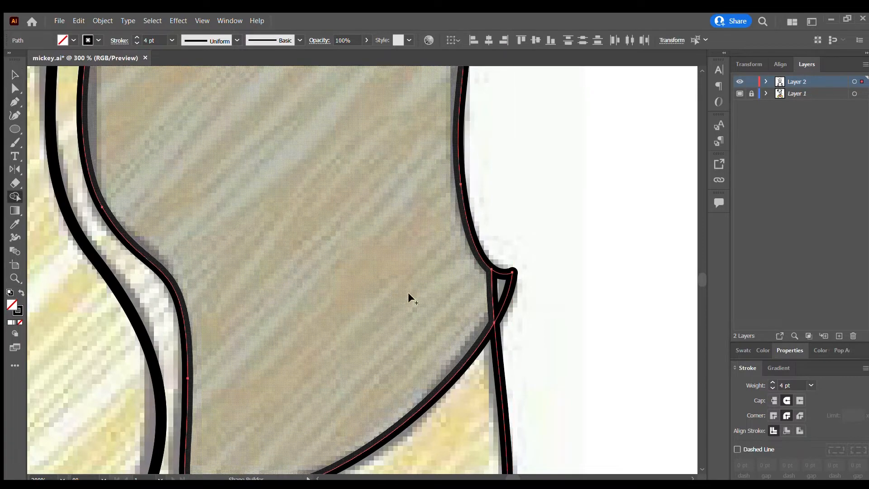
drag(408, 294, 502, 290)
scroll(443, 267, down, 5)
key(v)
click(474, 258)
Delete the leftover tails of the outer toe edge and inner side contour inside the right sole's front pad.
scroll(473, 258, up, 4)
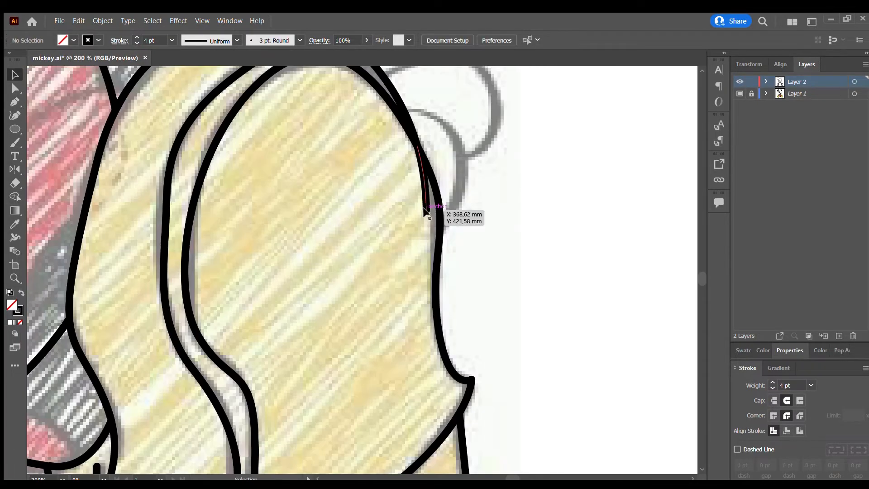
scroll(490, 204, down, 4)
scroll(321, 163, up, 3)
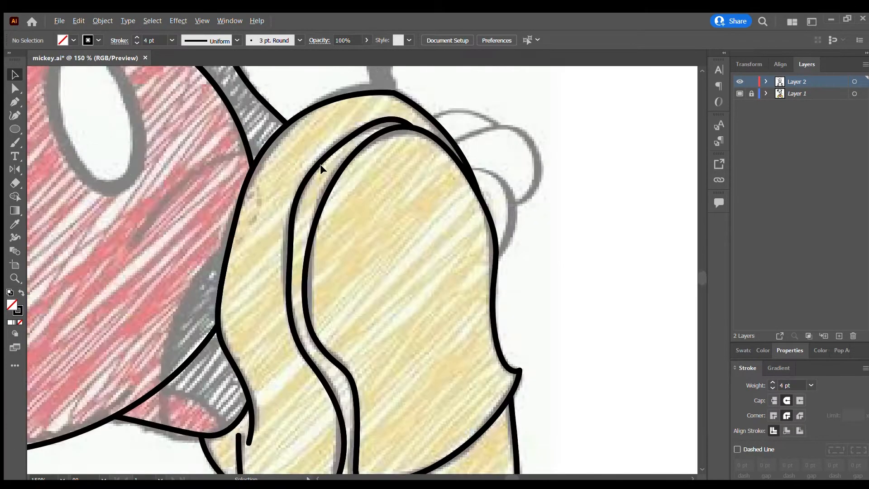
scroll(252, 168, down, 5)
scroll(206, 271, up, 3)
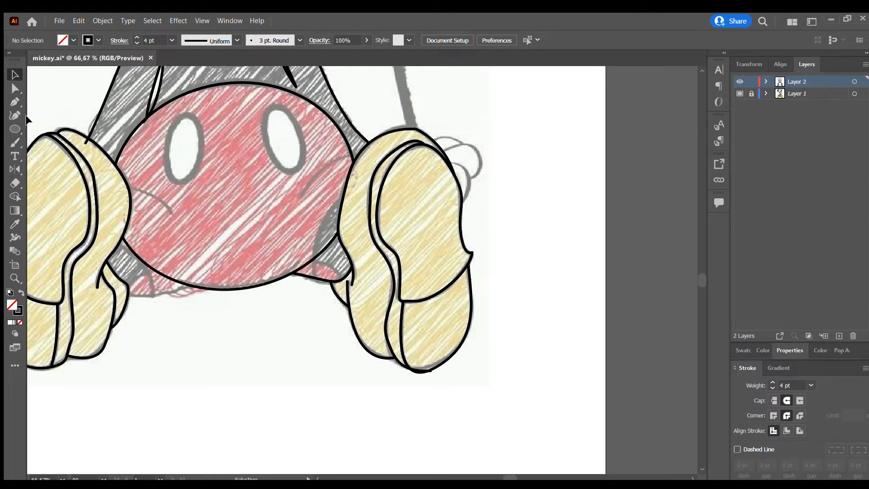
Draw the two curved creases on the right and left sides of the shorts with the Pen tool.
click(15, 102)
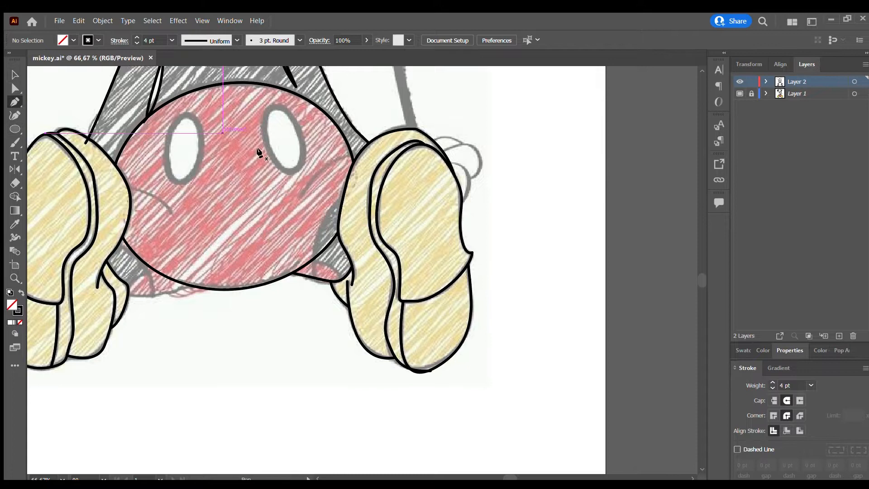
click(356, 155)
drag(280, 229, 284, 245)
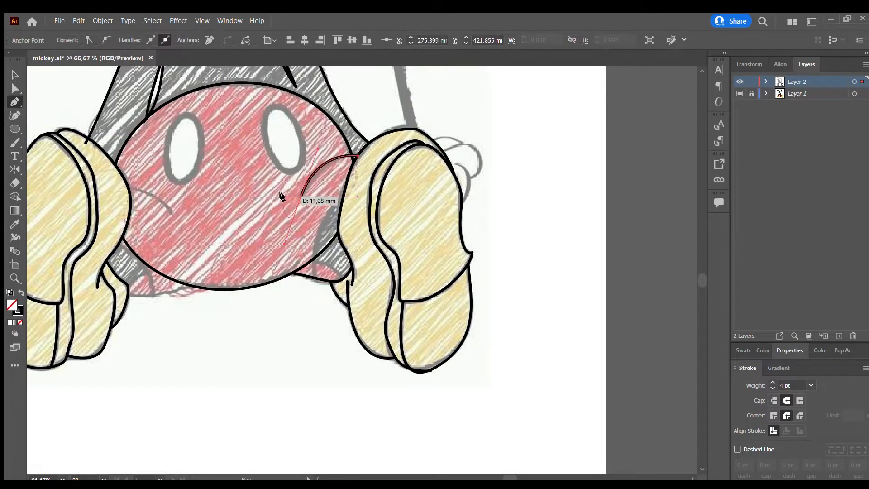
click(172, 212)
drag(121, 186, 90, 182)
key(v)
click(321, 202)
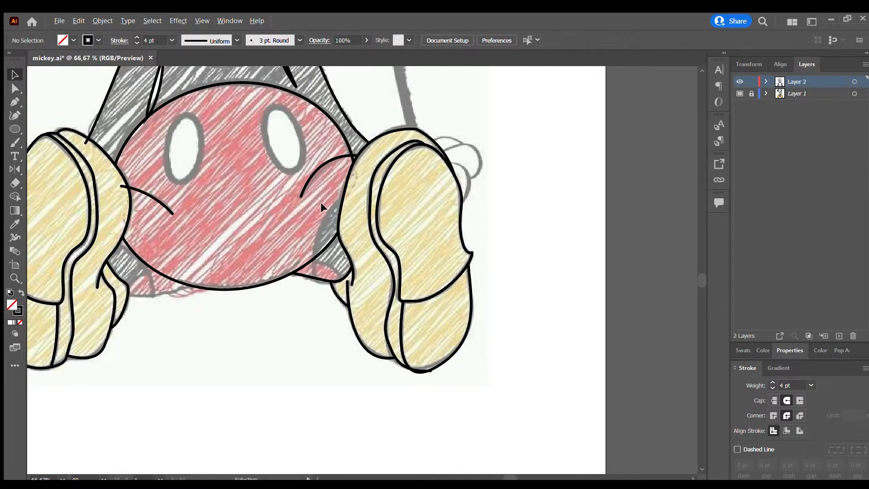
Draw the right leg's curved edge beside the shoe and the arc of the shorts leg opening below it.
scroll(323, 205, up, 1)
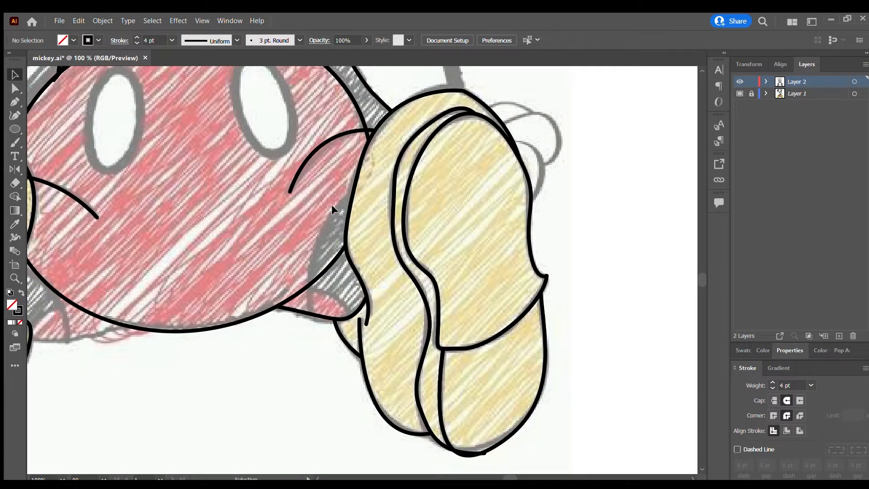
click(364, 183)
drag(312, 331, 337, 446)
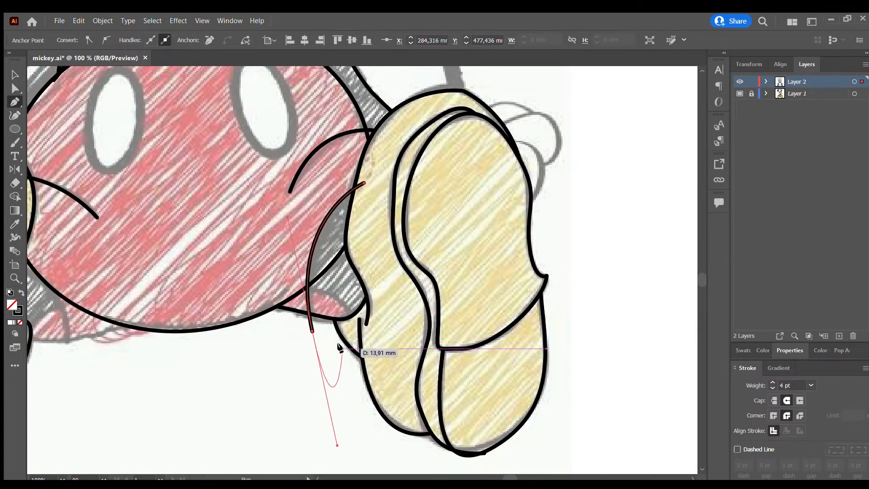
click(287, 283)
drag(351, 332, 351, 383)
key(v)
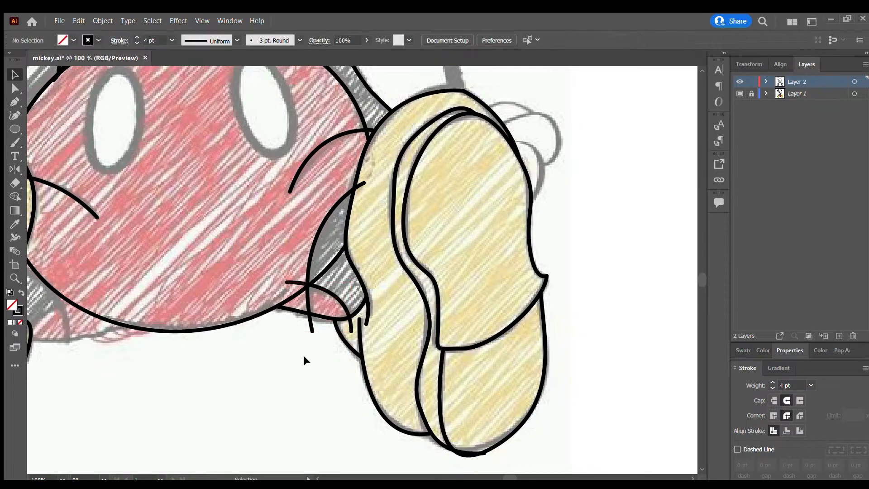
Select all the line art and trim the overhanging ends of the crease, leg edge and leg opening arc with the Shape Builder.
key(ctrl+minus)
key(ctrl+a)
key(shift+m)
scroll(351, 158, up, 2)
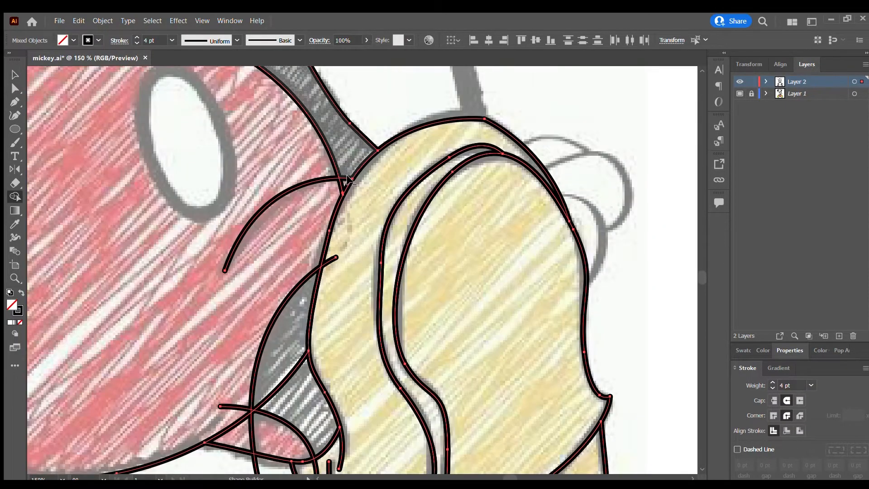
scroll(299, 239, down, 2)
scroll(297, 237, down, 2)
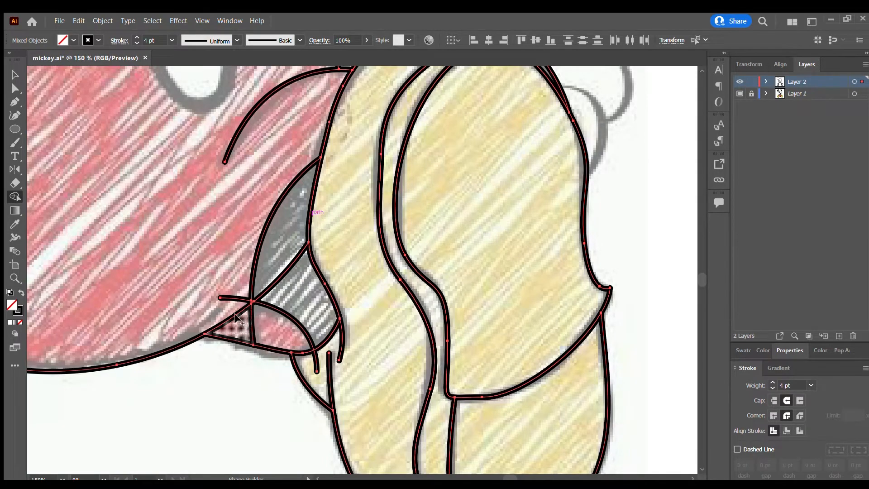
alt+click(240, 299)
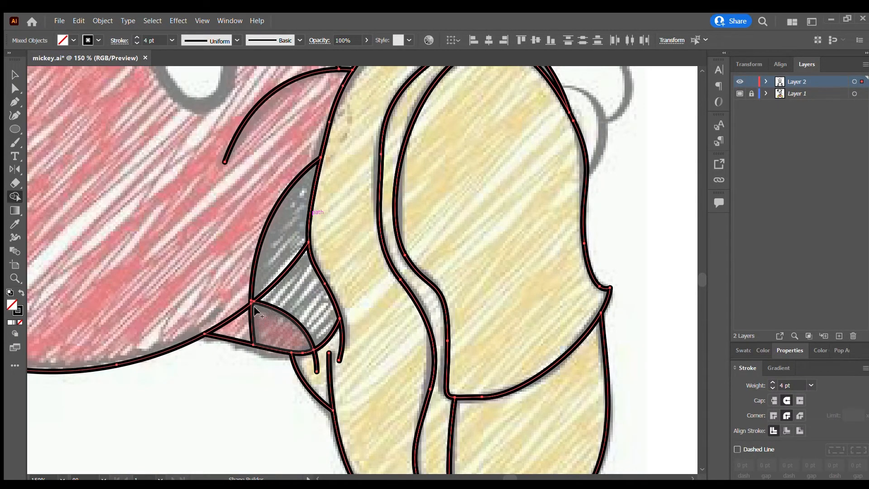
Merge the dark right leg areas beside the shoe across the shorts' lower edge with the Shape Builder.
scroll(255, 309, up, 1)
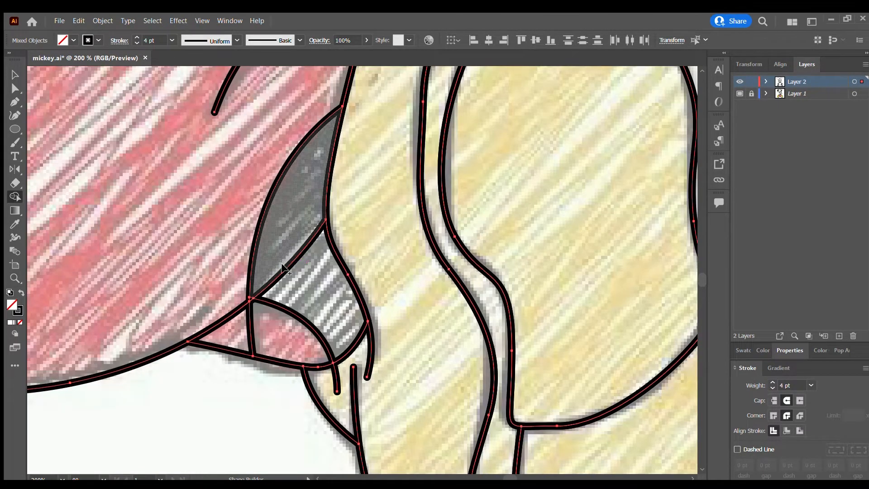
drag(276, 264, 298, 271)
alt+click(266, 286)
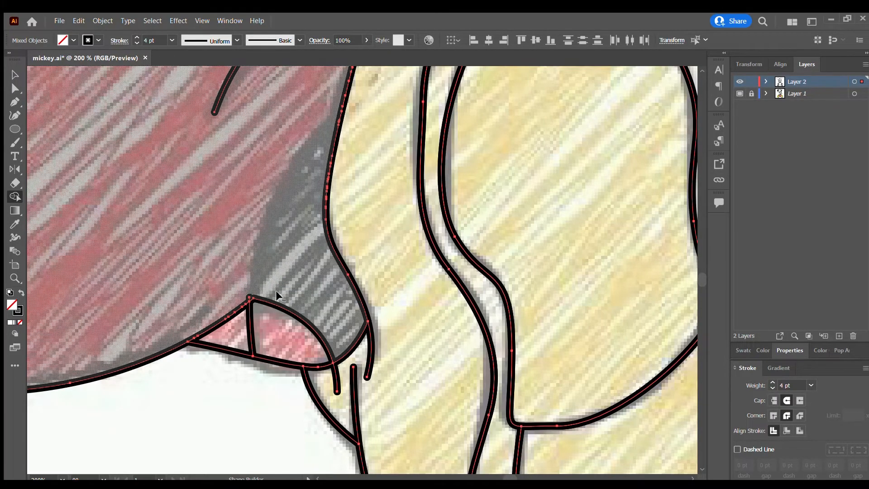
Undo the last Shape Builder edits on the dark right leg area.
key(ctrl+z)
alt+click(264, 289)
key(ctrl+z)
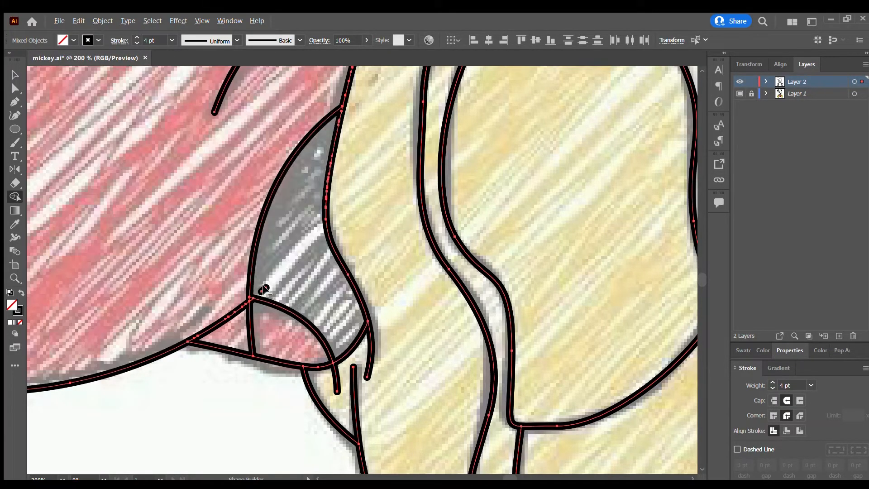
key(v)
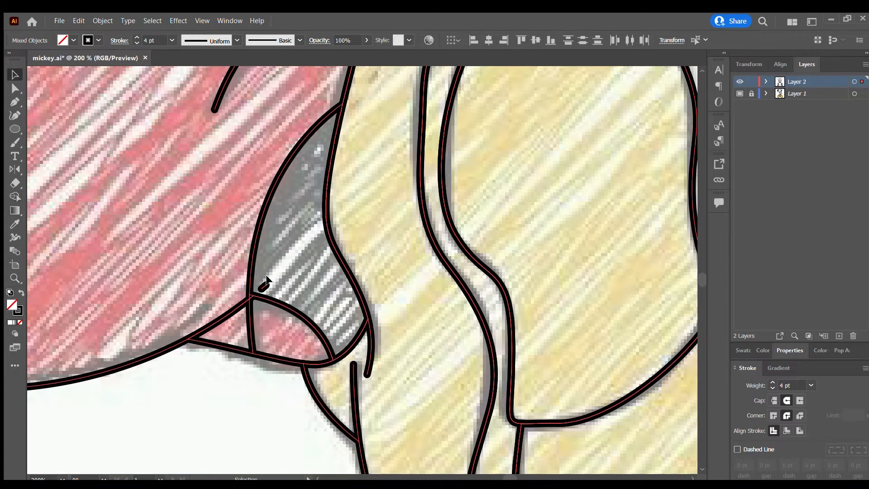
click(271, 310)
click(263, 286)
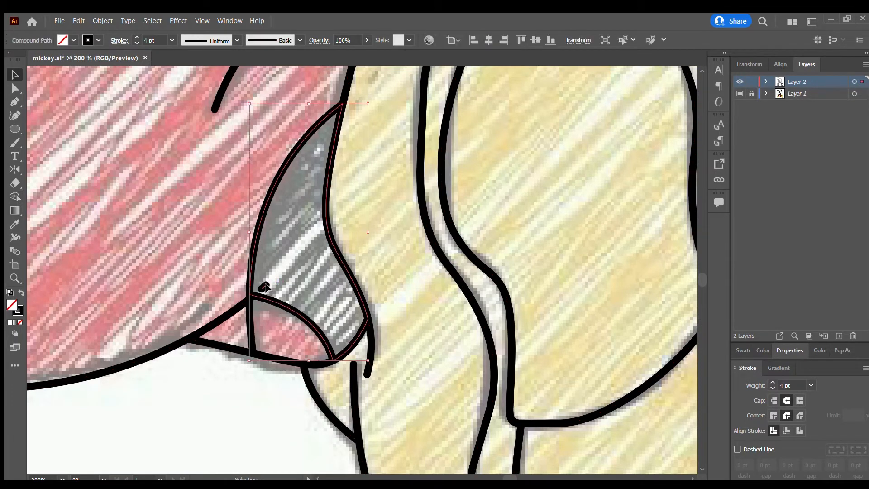
click(324, 261)
scroll(267, 290, down, 2)
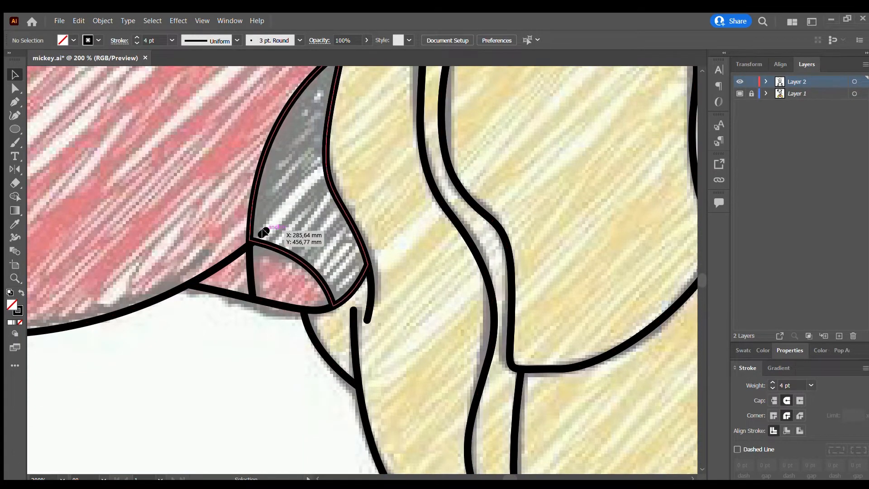
key(ctrl+a)
key(shift+m)
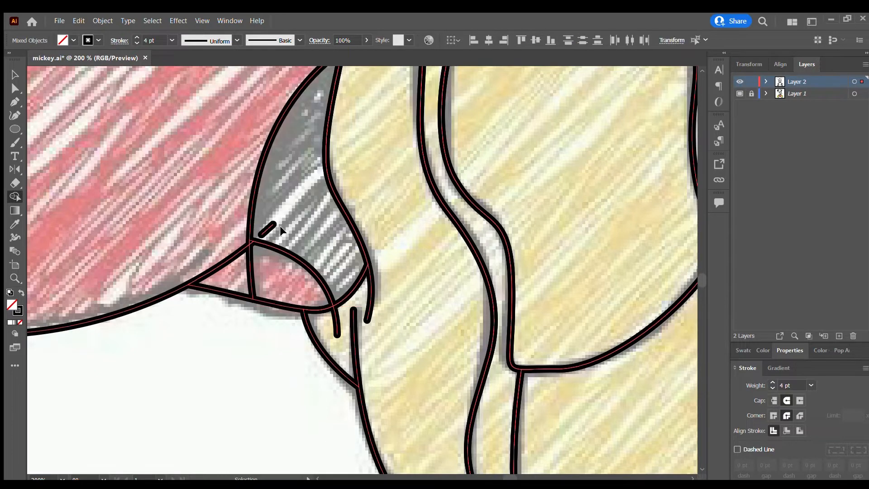
Undo the earlier Shape Builder trims and merges of the lines around the right leg.
click(15, 88)
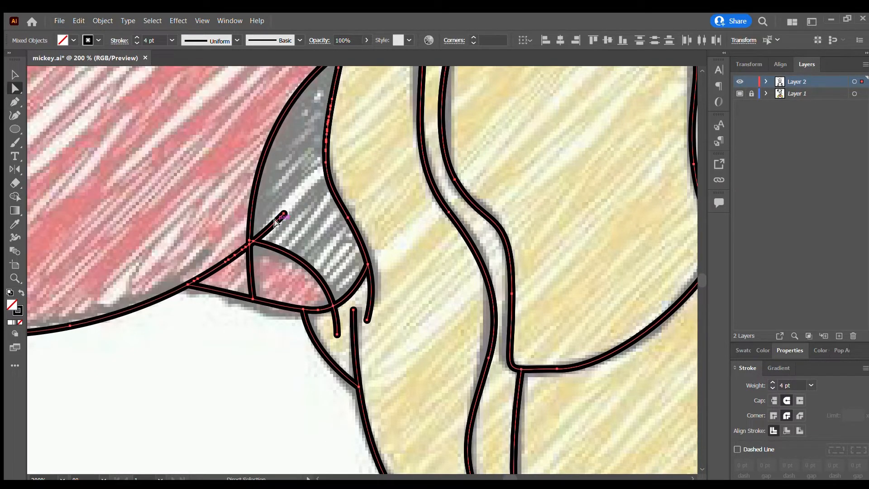
scroll(276, 222, down, 3)
scroll(290, 244, up, 3)
scroll(292, 253, down, 3)
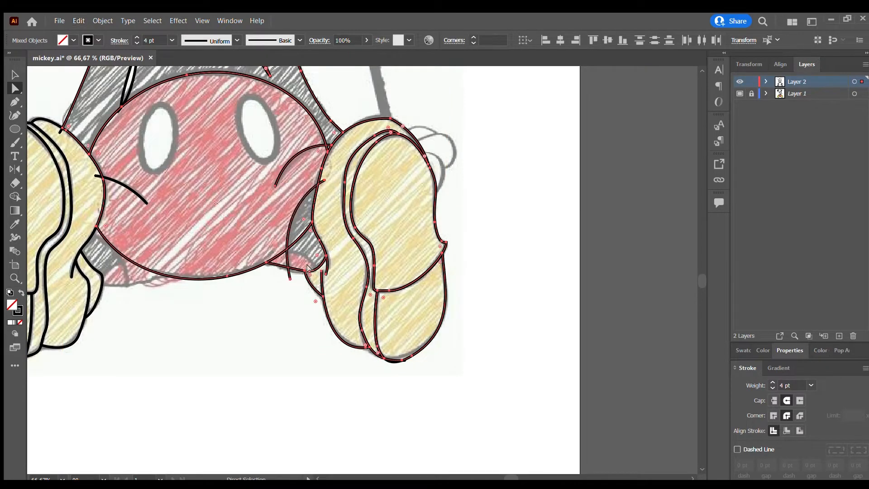
Select the line art around the right leg and trim the leg edge and leg opening arc ends with the Shape Builder.
click(298, 293)
click(79, 40)
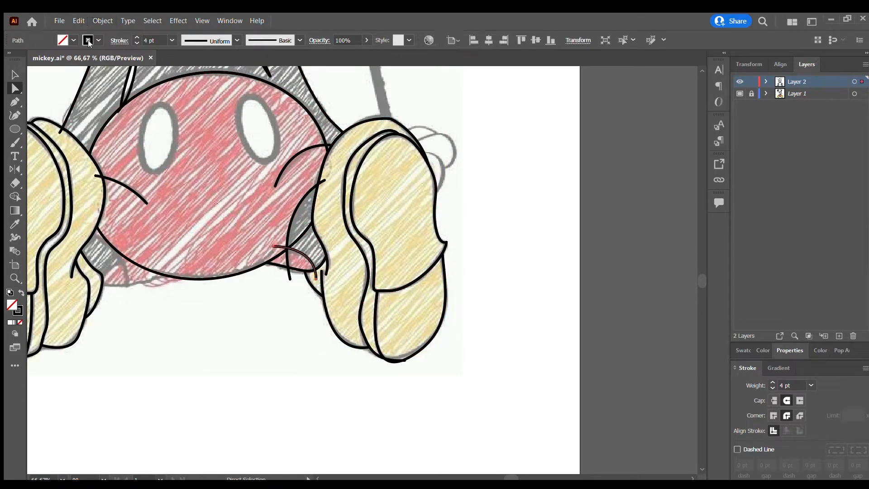
scroll(302, 269, up, 2)
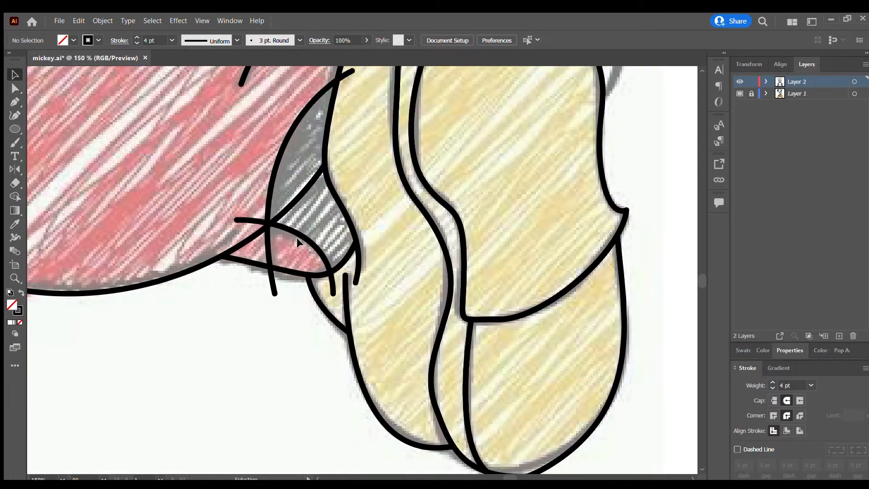
click(297, 238)
click(257, 307)
scroll(258, 307, down, 2)
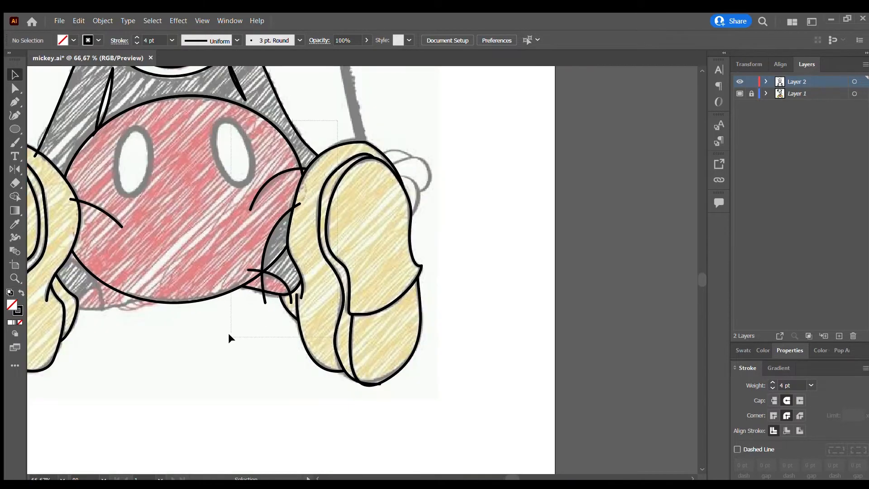
drag(230, 338, 230, 337)
key(shift+m)
scroll(295, 199, up, 1)
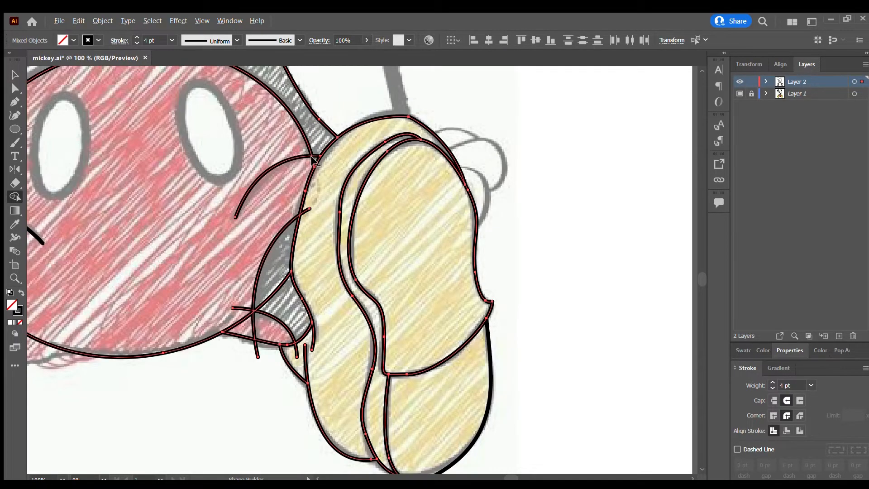
scroll(269, 224, down, 2)
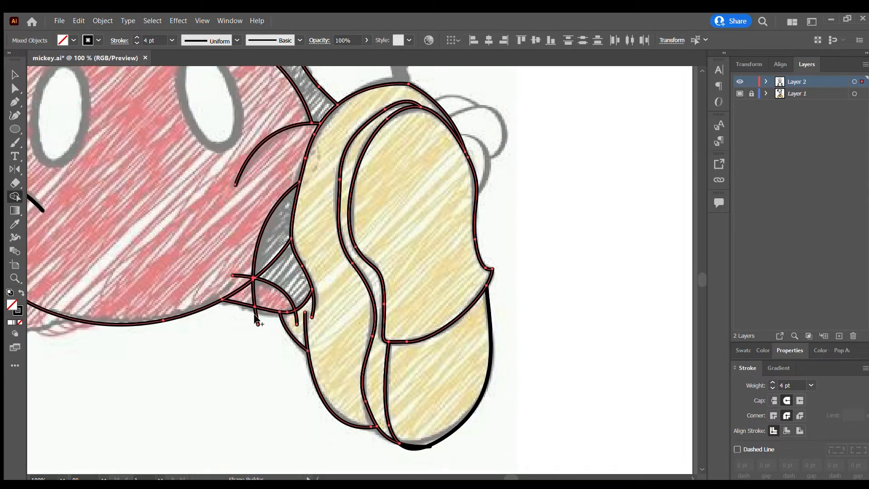
scroll(247, 286, up, 1)
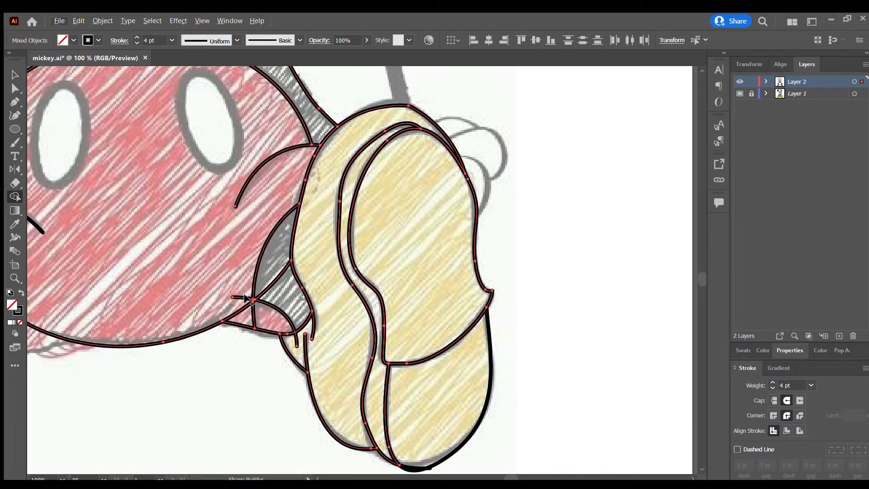
Merge the two dark right leg areas beside the shoe into one shape with the Shape Builder.
scroll(273, 309, up, 3)
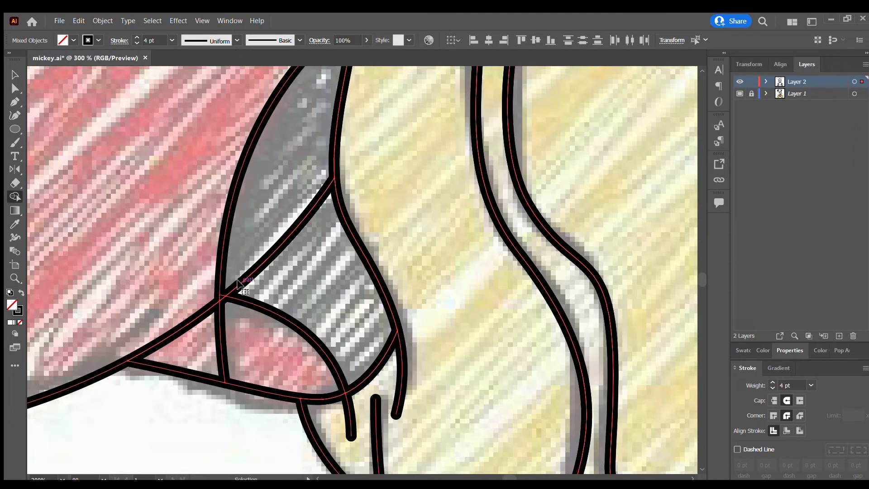
scroll(239, 284, up, 2)
scroll(277, 251, down, 2)
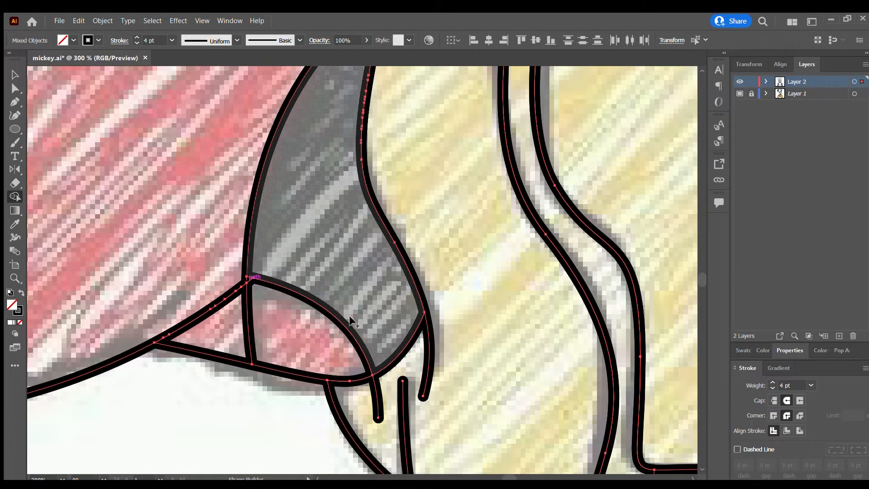
Delete the end anchor points of the shorts' lower edge beside the right leg opening to shorten the line.
key(a)
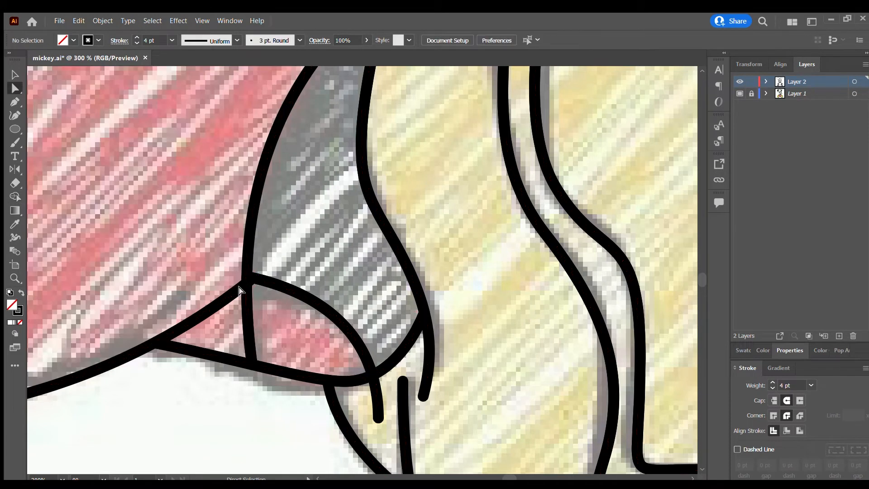
click(248, 298)
scroll(242, 295, up, 2)
click(244, 262)
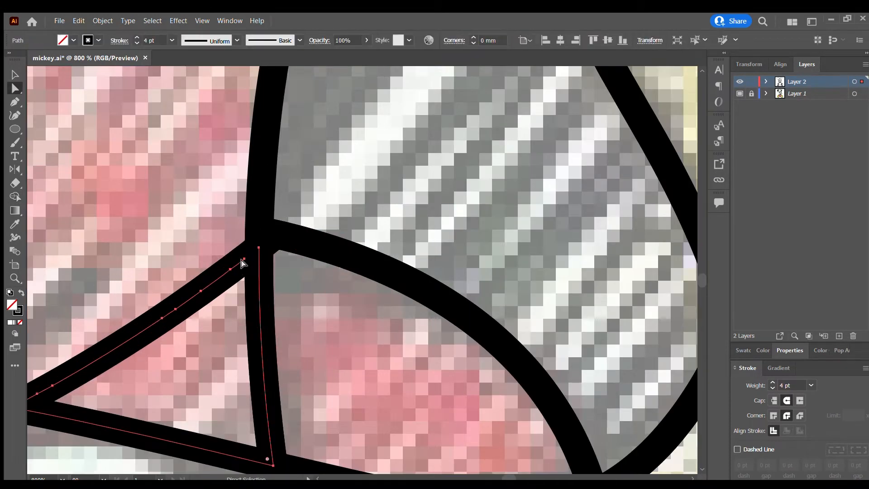
click(246, 253)
key(Delete)
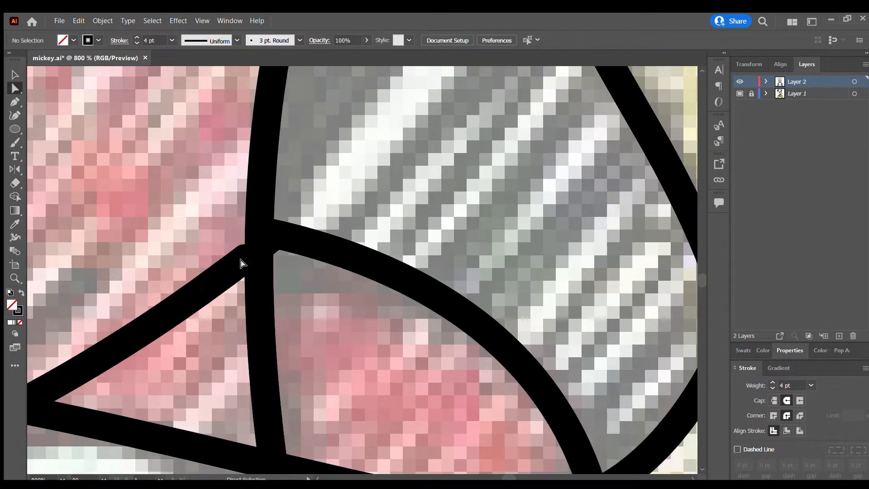
click(228, 269)
mouse_move(228, 270)
mouse_down()
mouse_move(252, 249)
mouse_move(202, 292)
mouse_up()
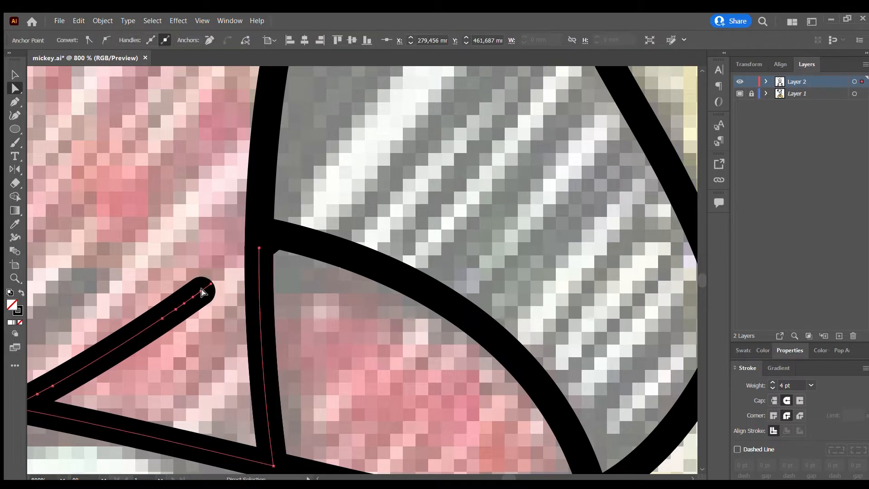
click(200, 292)
key(Delete)
click(176, 310)
key(Delete)
click(155, 378)
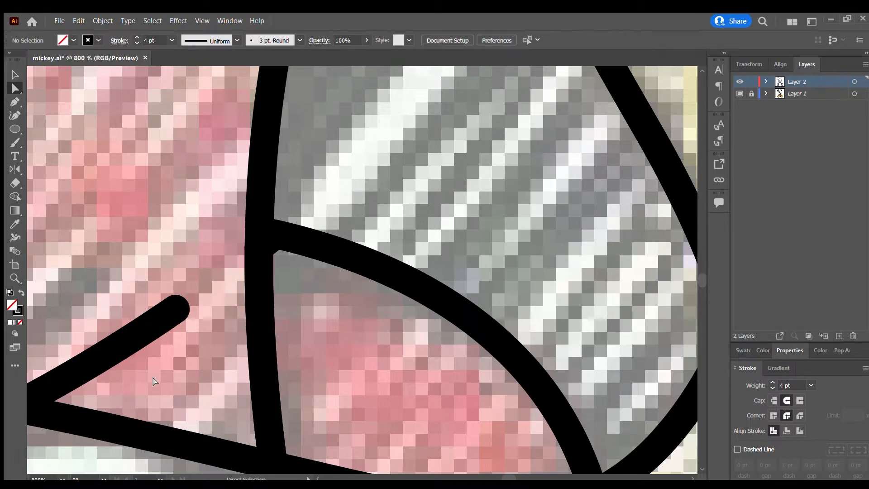
Select the shorts outline and examine its lower edge and anchor points between the two legs.
scroll(155, 362, down, 3)
click(138, 348)
scroll(114, 355, down, 3)
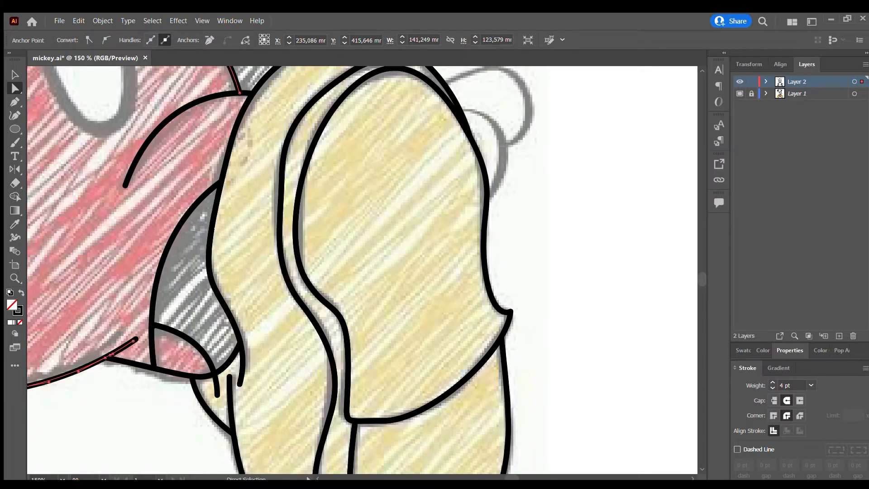
drag(512, 477, 507, 477)
scroll(352, 382, up, 1)
scroll(375, 338, down, 2)
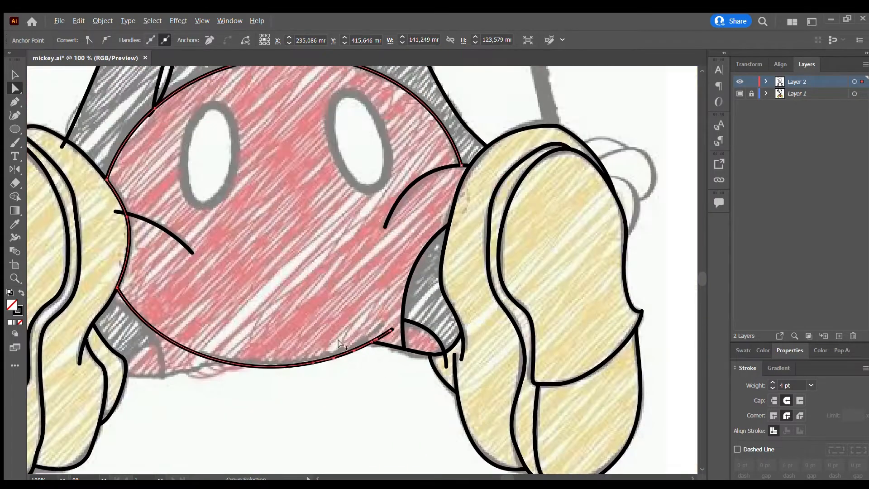
scroll(204, 369, up, 2)
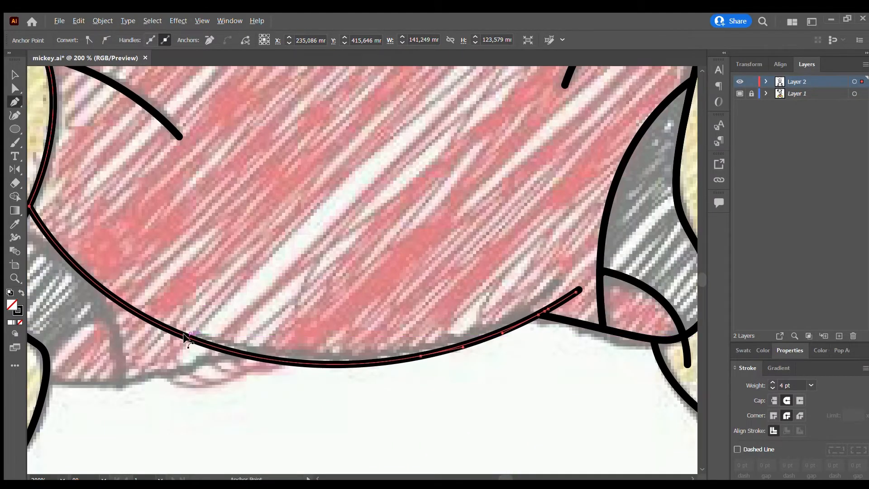
scroll(185, 337, down, 1)
key(v)
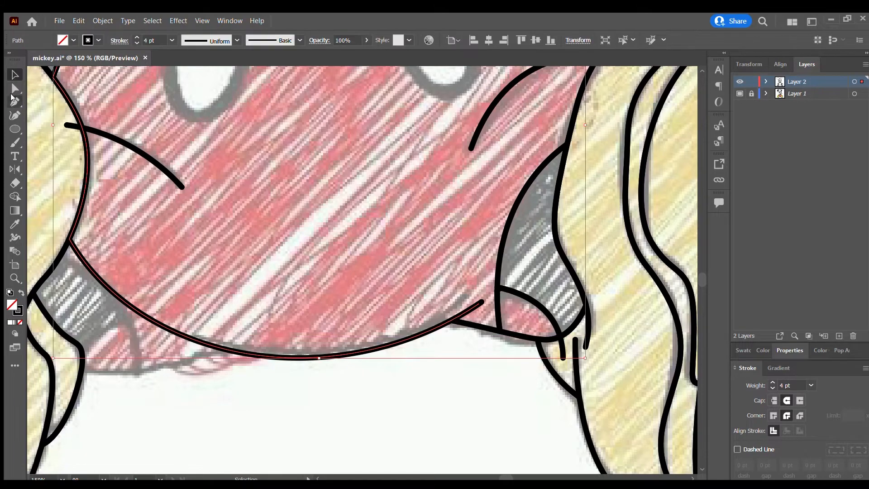
click(14, 101)
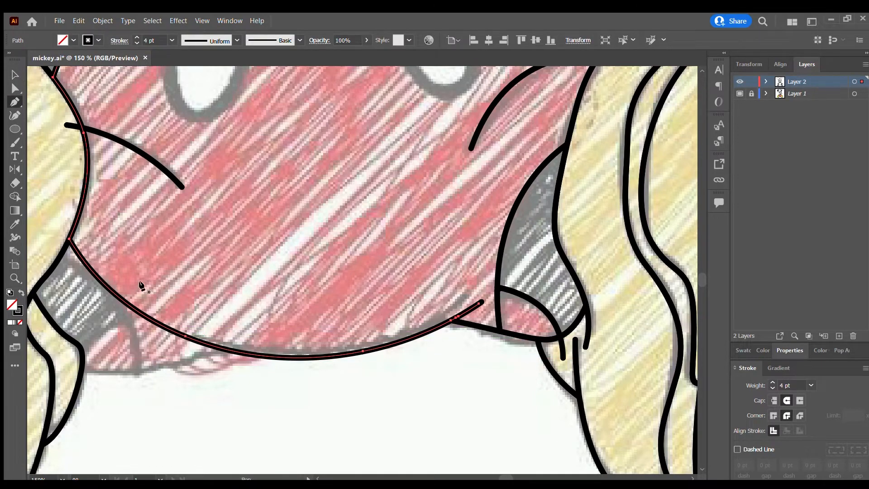
key(v)
scroll(192, 240, down, 2)
click(299, 266)
scroll(317, 271, up, 2)
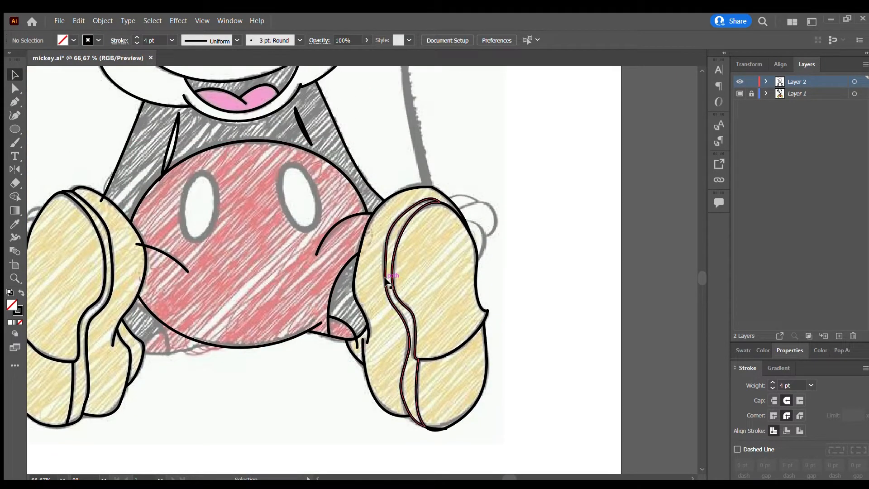
Remove the overhanging lower end of the right leg opening arc below the shorts.
scroll(365, 334, up, 3)
click(338, 337)
click(388, 318)
scroll(246, 334, down, 3)
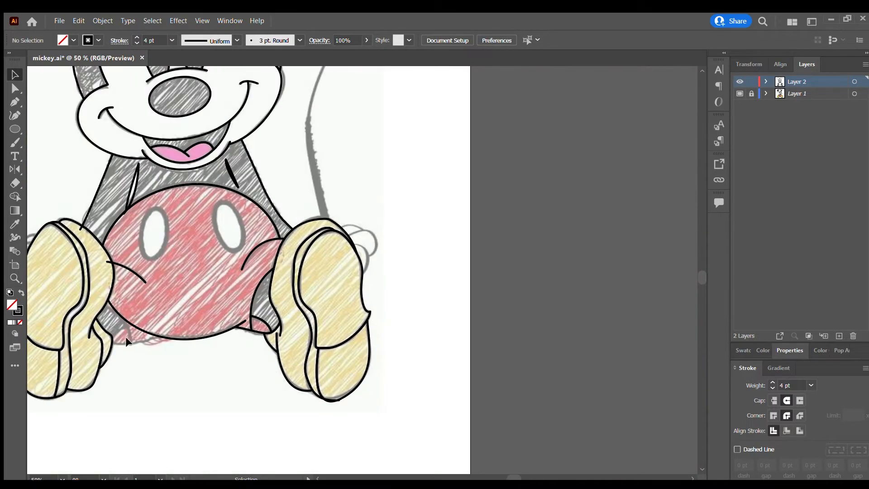
Delete the segment of the shorts outline that crosses the left leg along the lower edge.
scroll(125, 336, up, 3)
click(179, 320)
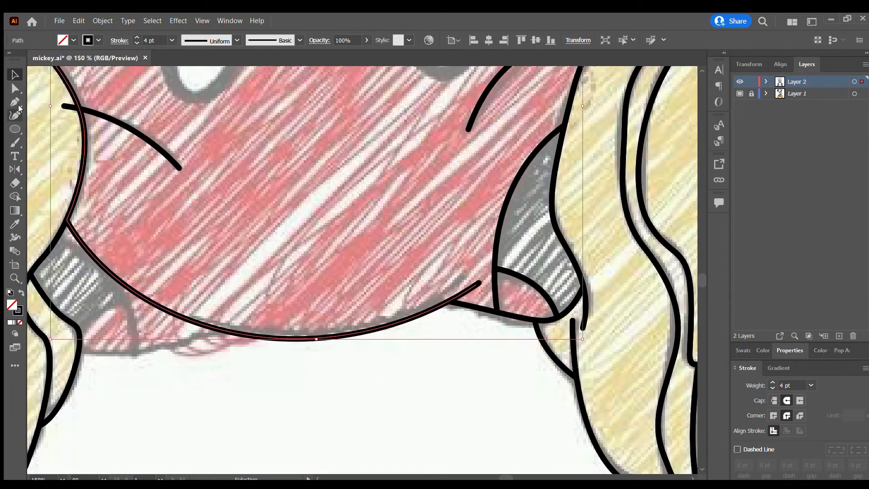
click(16, 101)
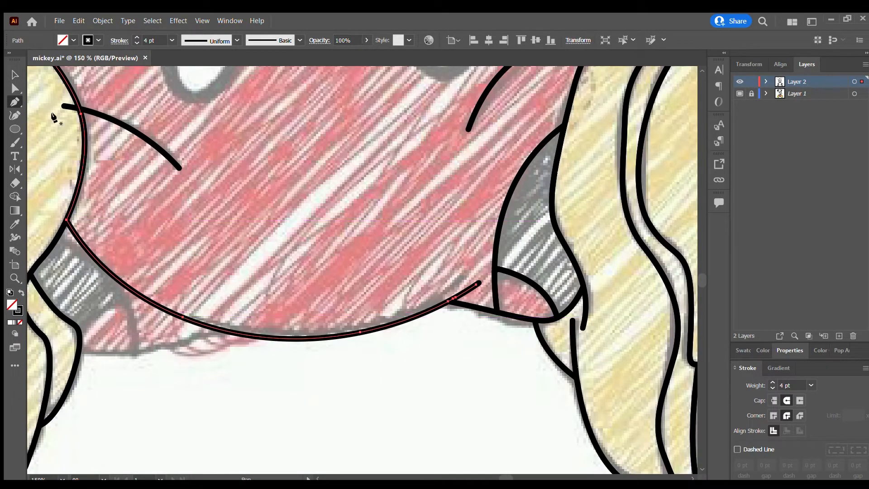
key(a)
click(181, 317)
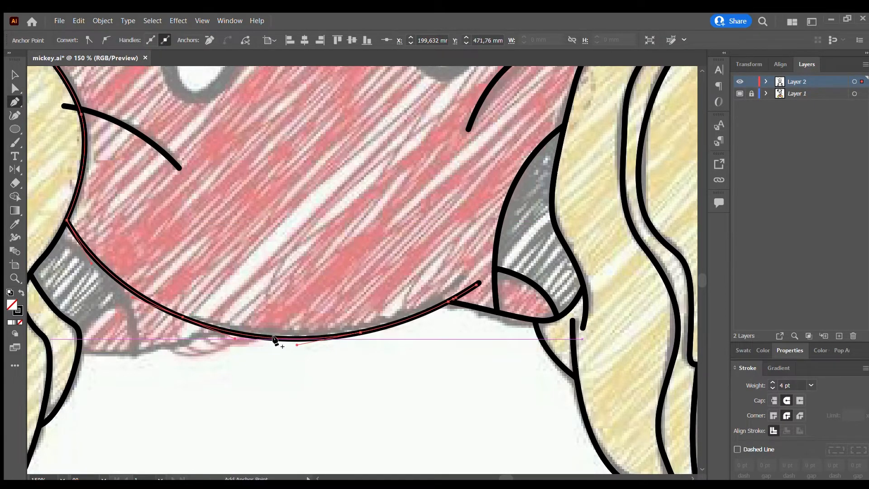
click(123, 286)
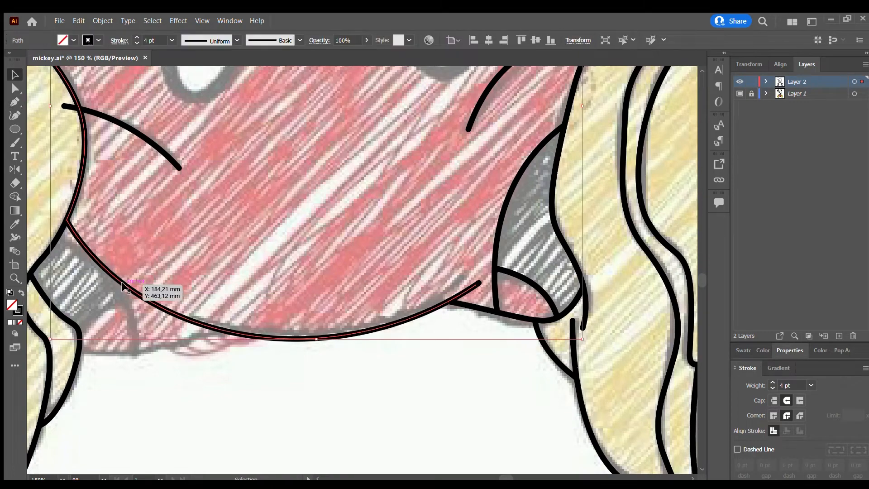
scroll(123, 286, up, 1)
key(a)
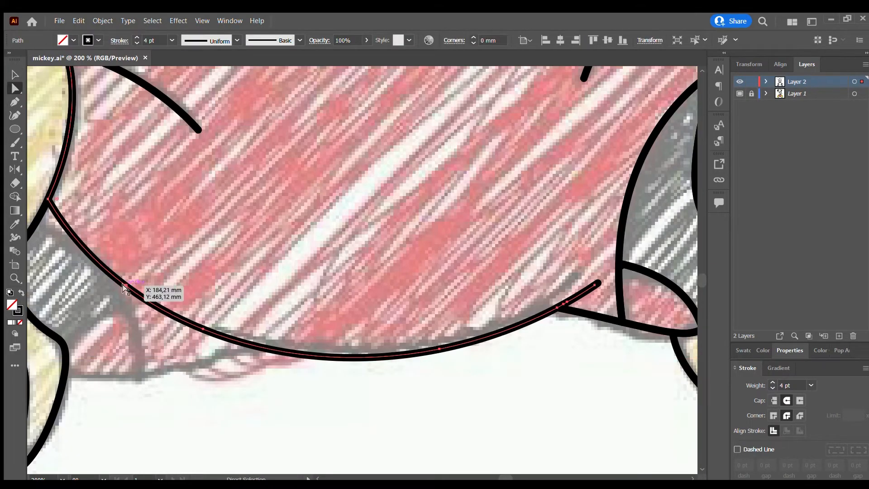
click(123, 286)
key(Delete)
click(293, 393)
scroll(292, 336, down, 3)
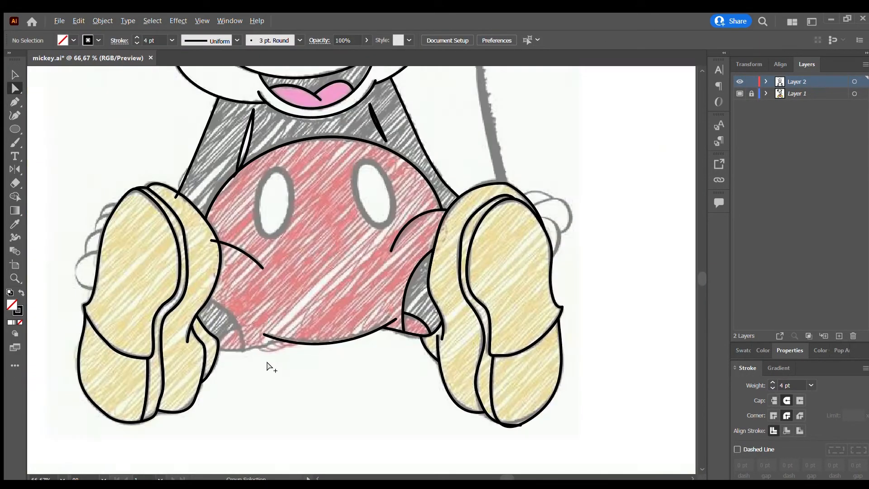
Draw a curved lower edge from the shorts' remaining bottom line to the left shoe with the Pen tool.
scroll(267, 365, up, 2)
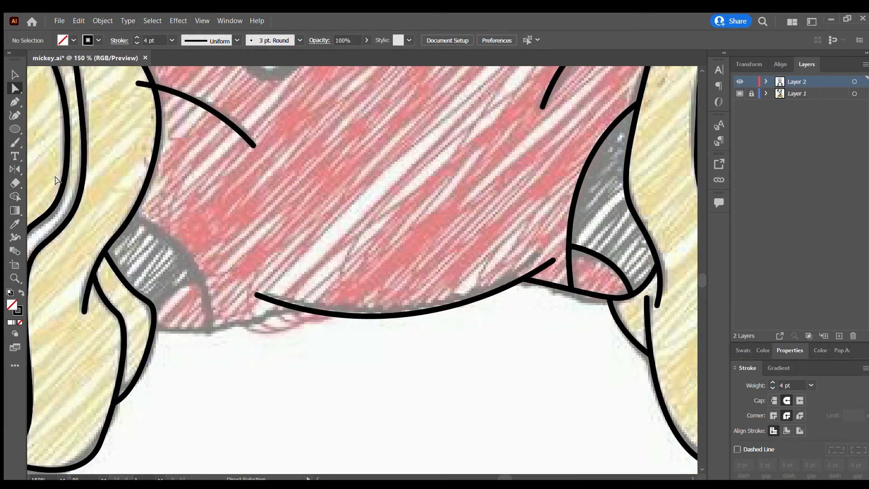
click(295, 308)
drag(154, 329, 109, 316)
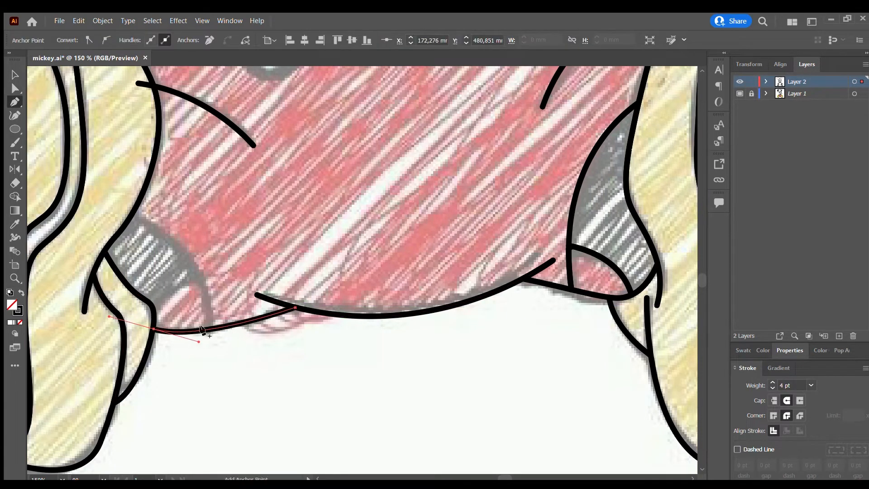
Draw the left leg opening arc from the shoe edge to the shorts' lower edge, plus a short arc closing the cuff, with the Pen tool.
click(132, 212)
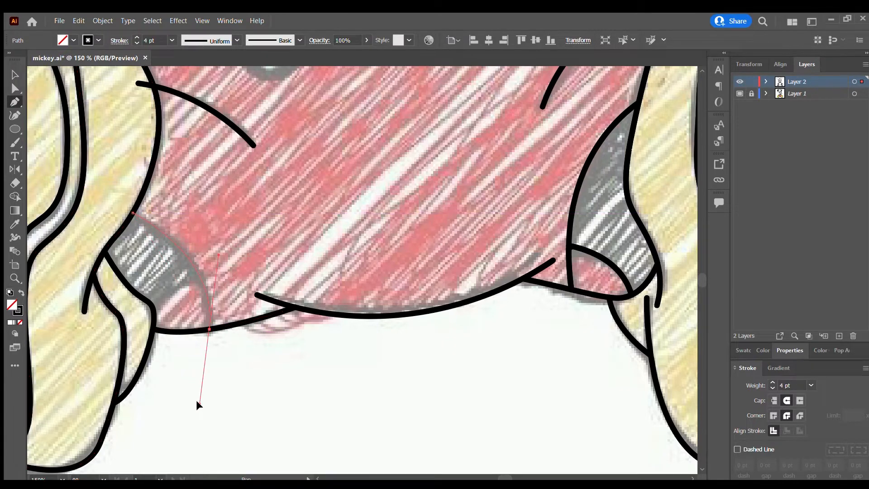
drag(198, 404, 200, 403)
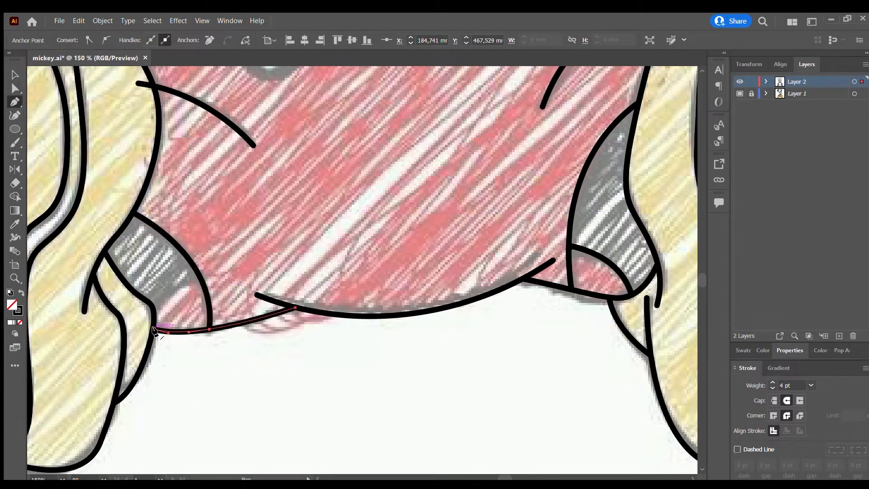
drag(154, 330, 200, 277)
drag(257, 256, 258, 255)
key(v)
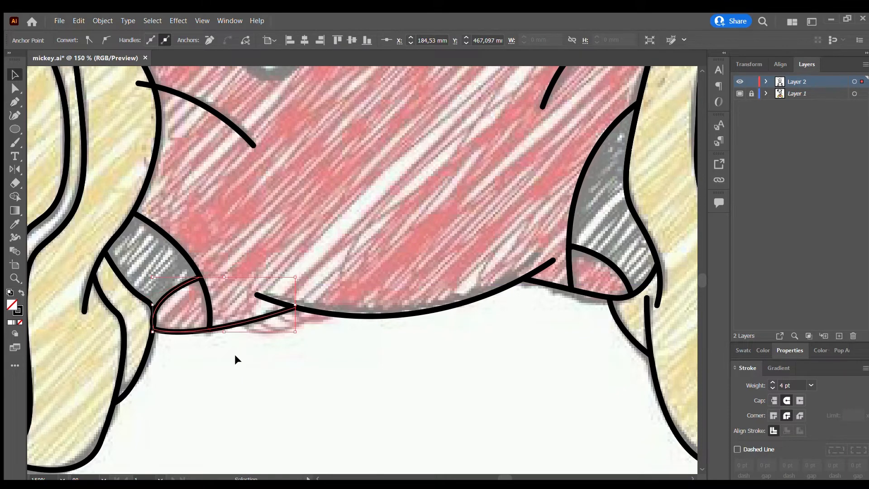
click(236, 358)
scroll(182, 277, up, 1)
drag(127, 423, 156, 266)
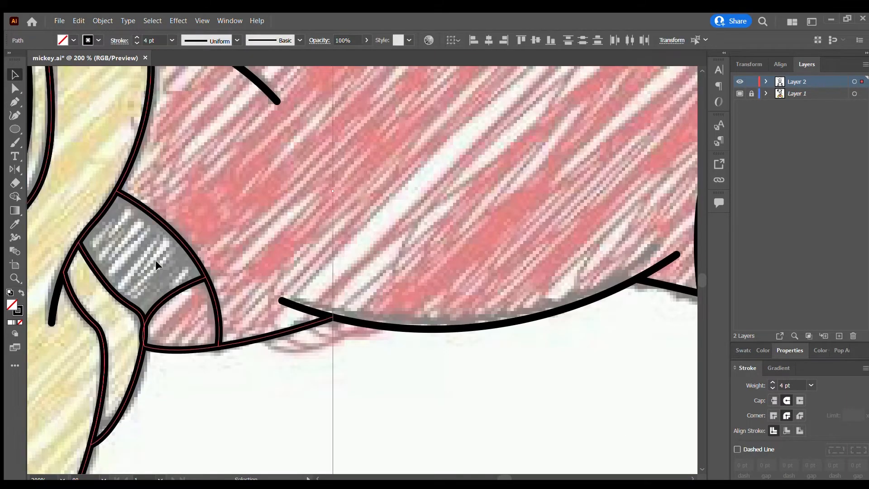
click(14, 195)
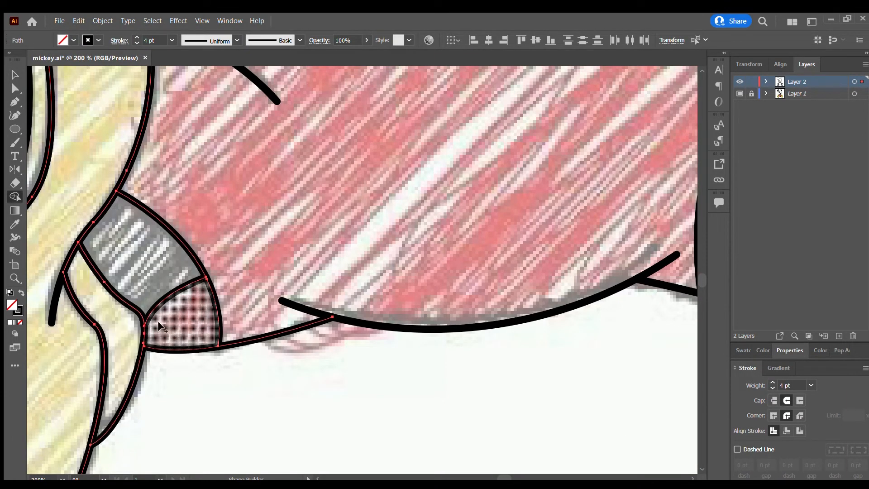
scroll(262, 265, down, 3)
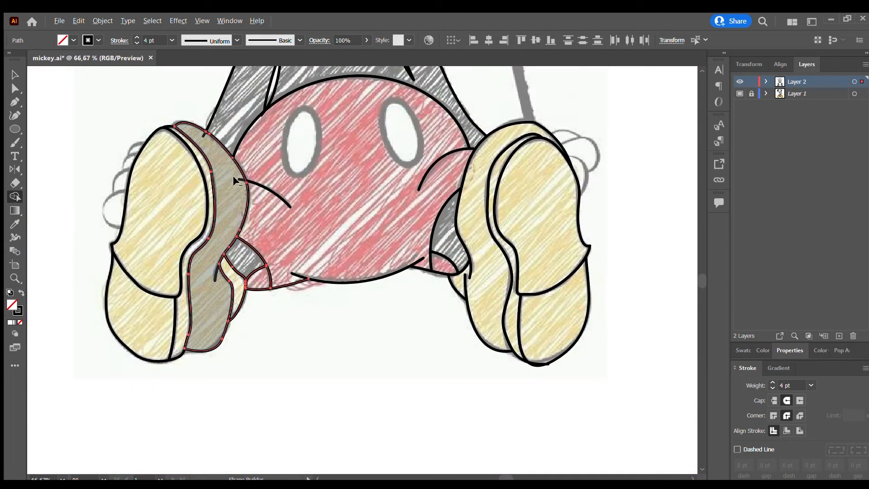
key(v)
scroll(349, 192, down, 2)
key(ctrl+a)
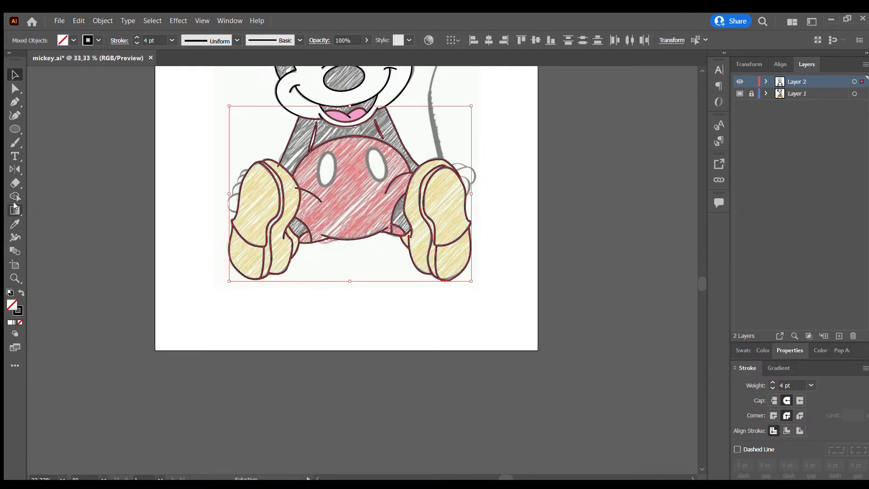
Try to add an anchor point where the left crease line on the shorts crosses the left shoe's edge.
scroll(332, 176, up, 3)
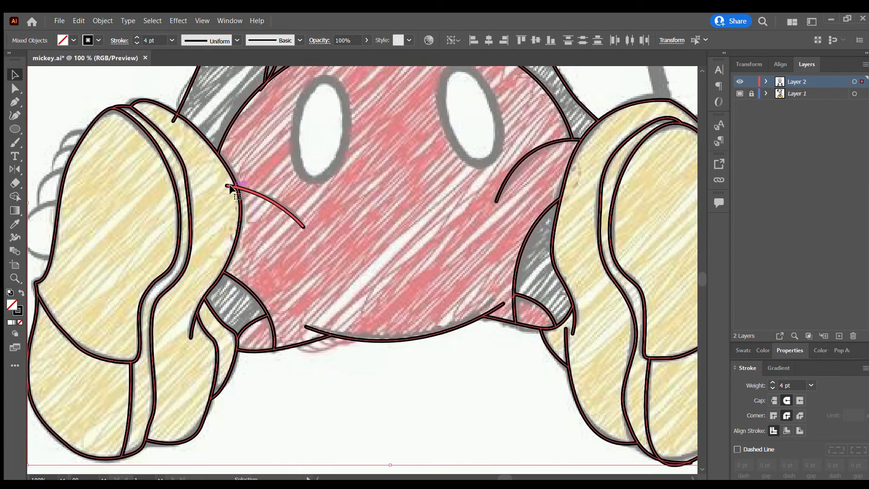
click(345, 442)
scroll(221, 191, up, 3)
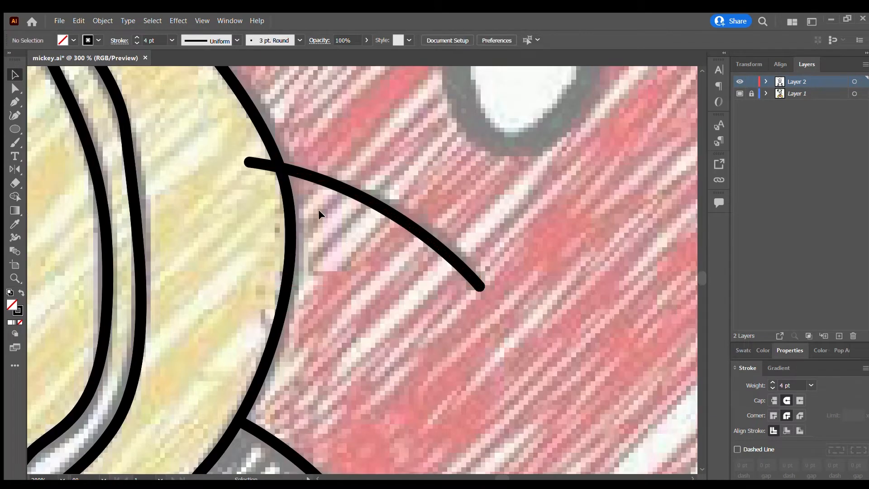
click(280, 168)
key(p)
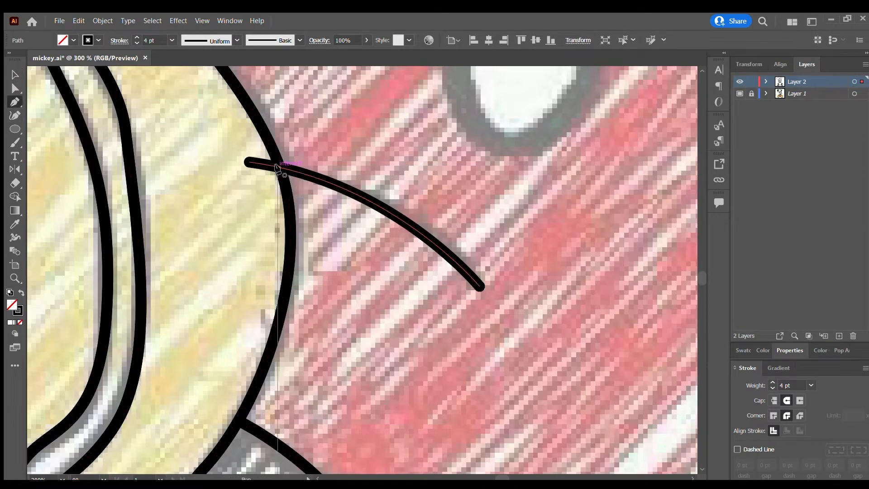
click(276, 165)
key(ctrl+z)
click(279, 167)
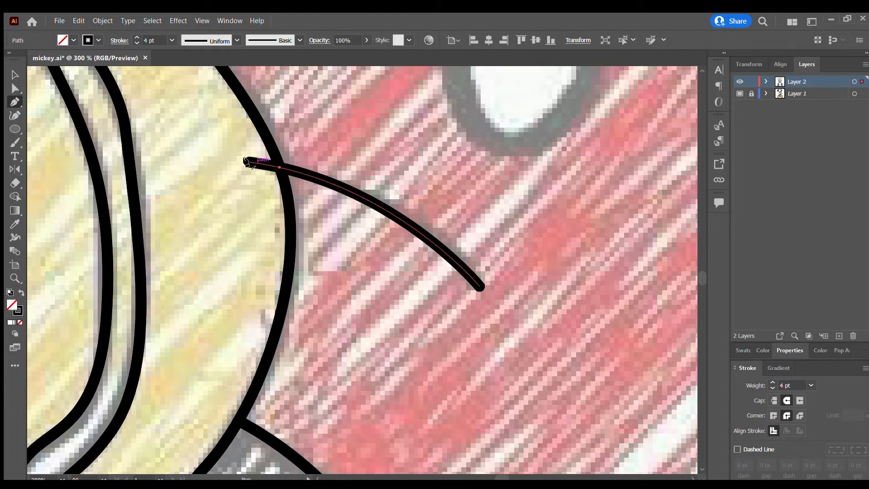
key(ctrl+z)
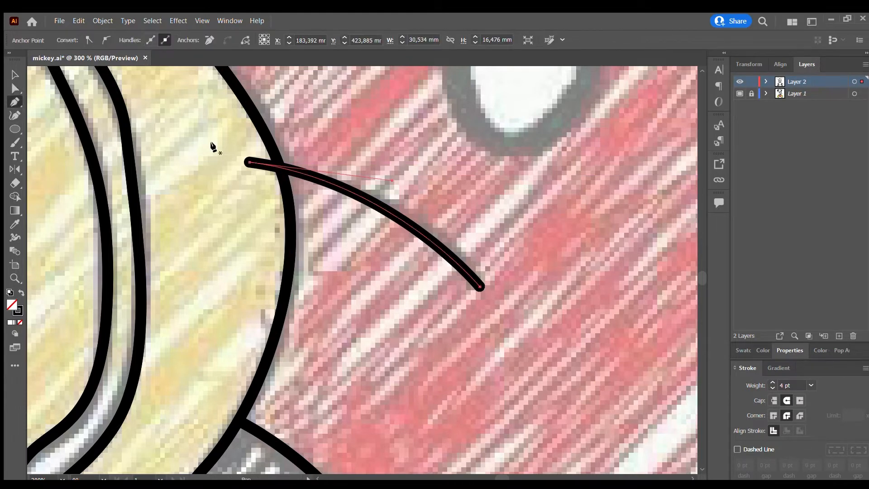
click(277, 167)
key(ctrl+z)
key(v)
Try to trim the left crease line's overhang on the shoe by selecting both paths and using the Shape Builder.
click(285, 172)
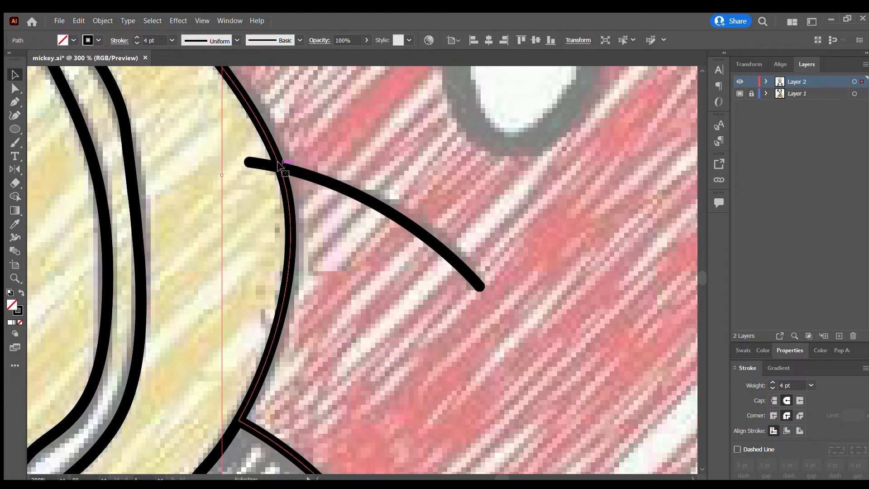
click(317, 177)
click(339, 159)
click(379, 206)
click(414, 257)
click(384, 210)
click(352, 230)
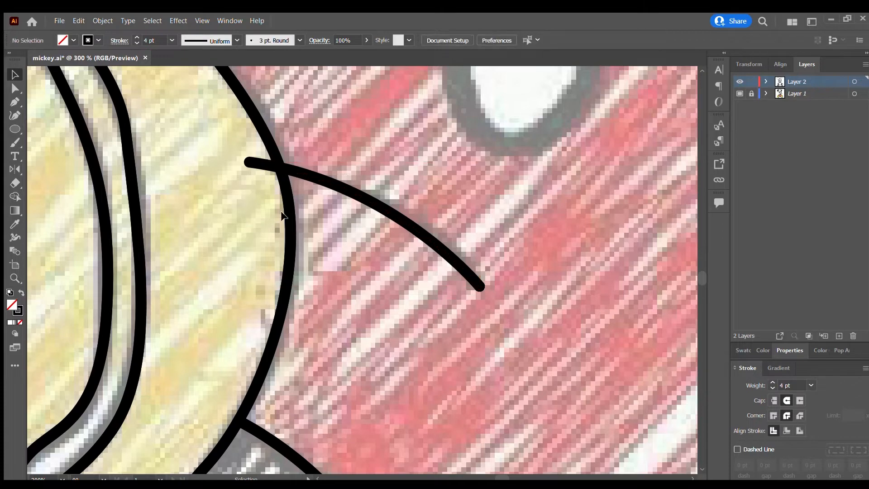
key(ctrl+a)
key(shift+m)
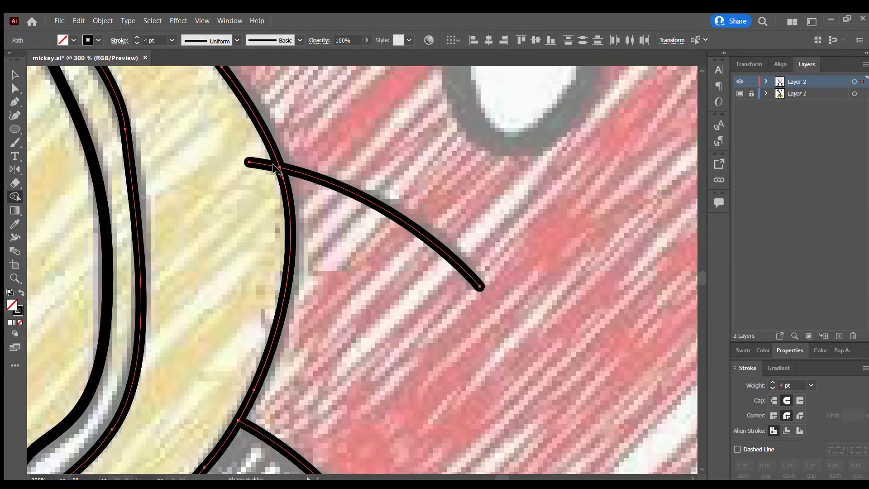
scroll(316, 150, up, 1)
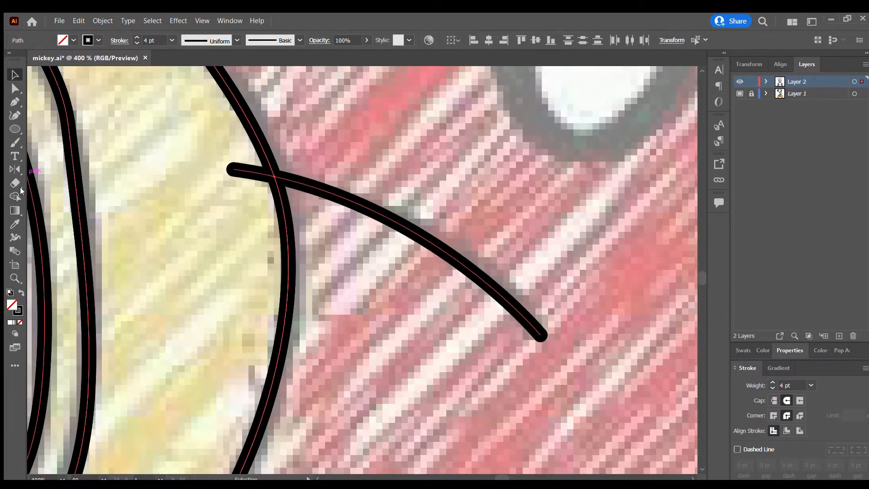
Try to edit the overhanging end of the left crease line with Direct Selection and the Anchor Point tool.
click(15, 89)
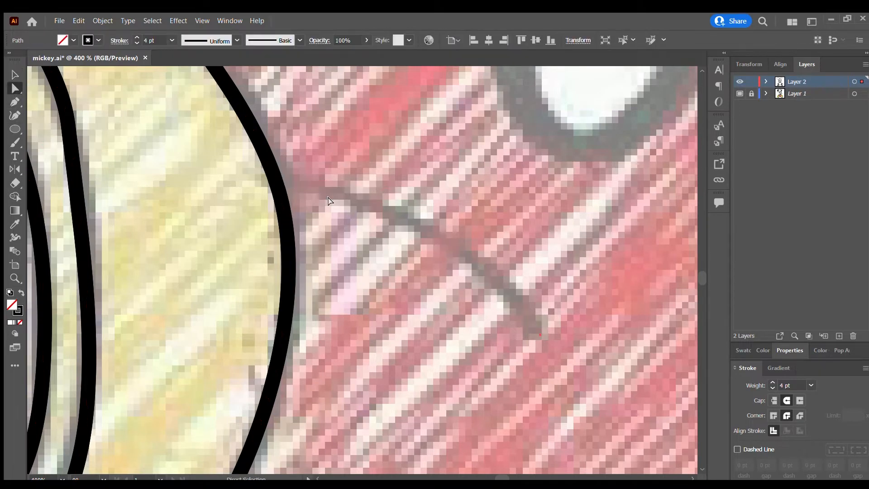
click(337, 137)
drag(337, 134, 211, 283)
scroll(280, 183, up, 1)
drag(279, 183, 276, 223)
scroll(270, 179, down, 2)
click(18, 101)
key(shift+c)
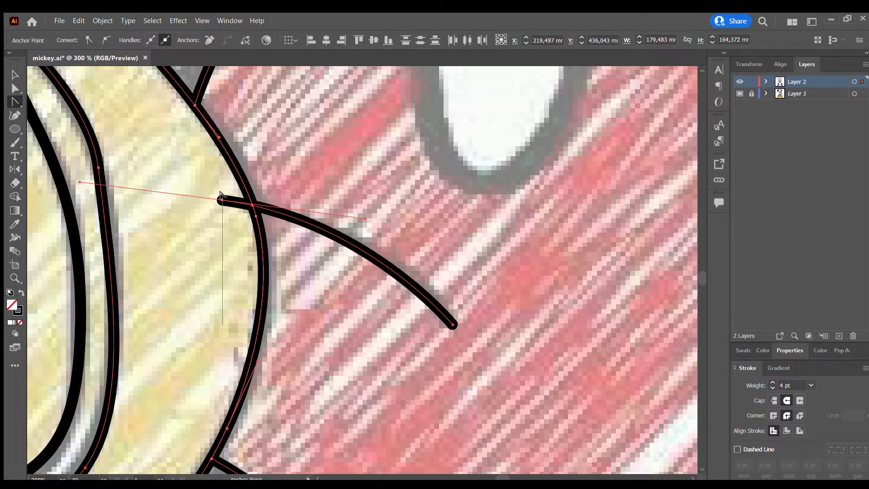
click(222, 200)
key(ctrl+z)
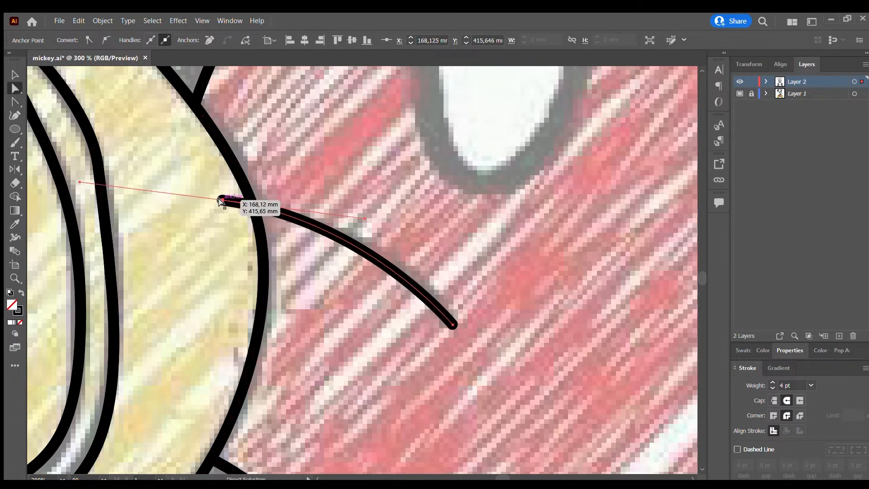
Move the overhanging end anchor of the left crease line onto the edge of the left shoe.
drag(220, 200, 255, 207)
click(297, 232)
Draw an ellipse over the left white button on the shorts and adjust its width, position and tilt to match the sketch.
scroll(368, 315, down, 5)
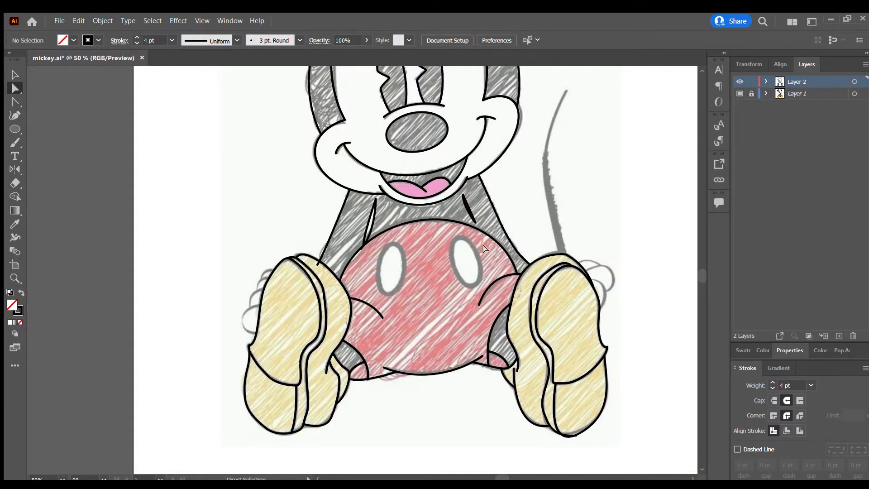
scroll(480, 244, up, 2)
mouse_move(301, 255)
mouse_down()
mouse_move(355, 355)
mouse_move(348, 364)
mouse_up()
drag(302, 299, 296, 298)
drag(354, 310, 349, 310)
drag(297, 299, 300, 299)
key(Down)
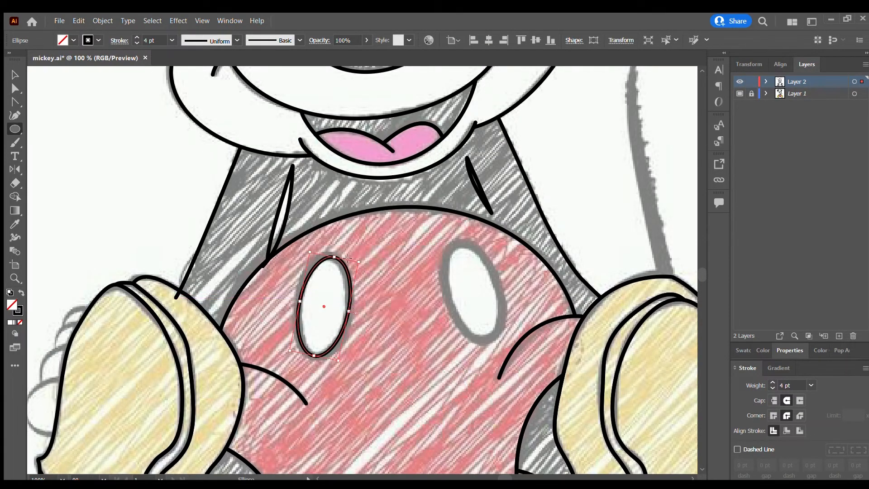
drag(359, 259, 357, 266)
Draw a matching tilted ellipse over the right white button on the shorts.
mouse_move(436, 247)
mouse_down()
mouse_move(509, 345)
mouse_move(485, 352)
mouse_up()
key(v)
click(420, 298)
Widen the narrow crease shape beside the right arm by bending its left edge outward with the Curvature tool.
scroll(405, 284, down, 2)
scroll(440, 246, up, 4)
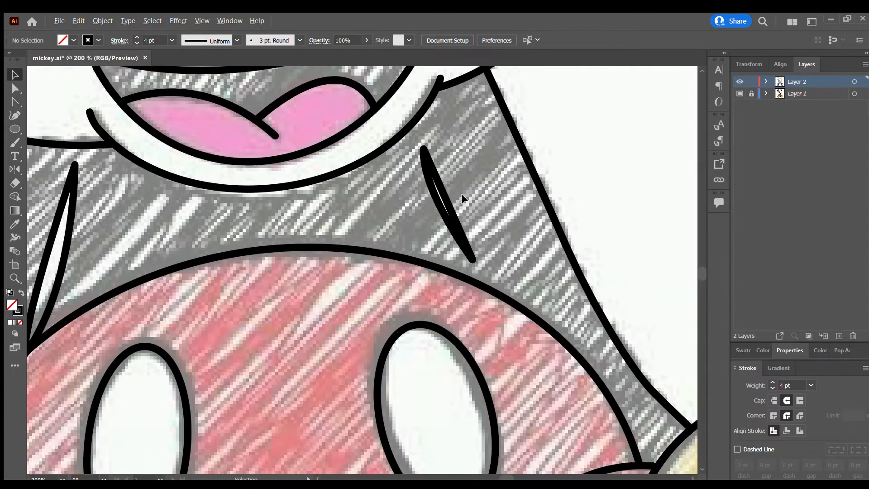
click(268, 132)
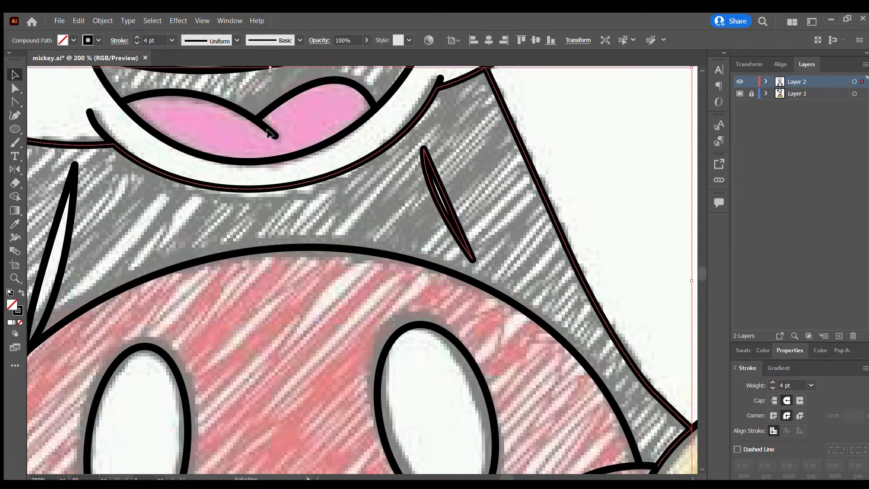
click(14, 114)
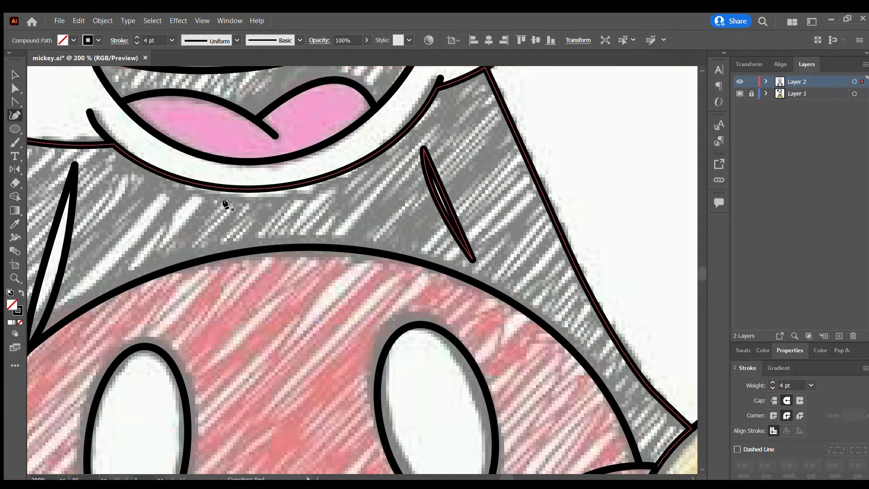
click(445, 225)
key(v)
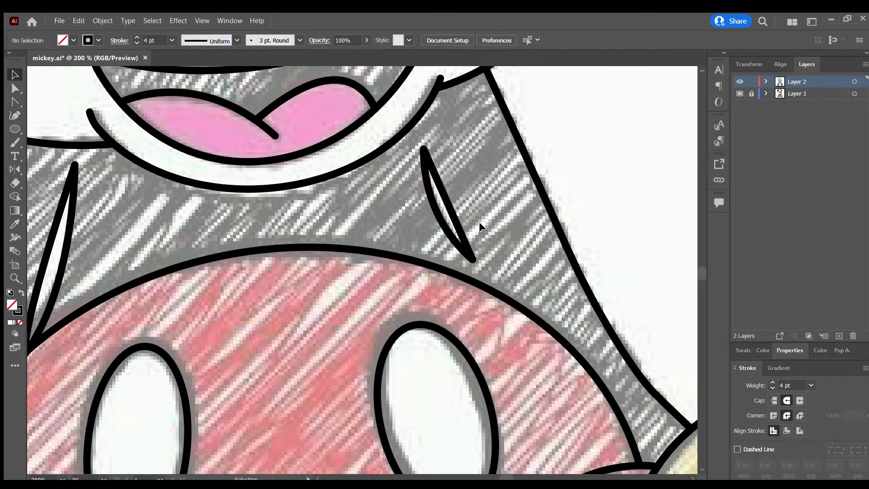
Move the lower end anchors of the crease beside the left arm so its two edges cross just above the shorts outline.
click(71, 222)
click(71, 222)
scroll(99, 218, down, 3)
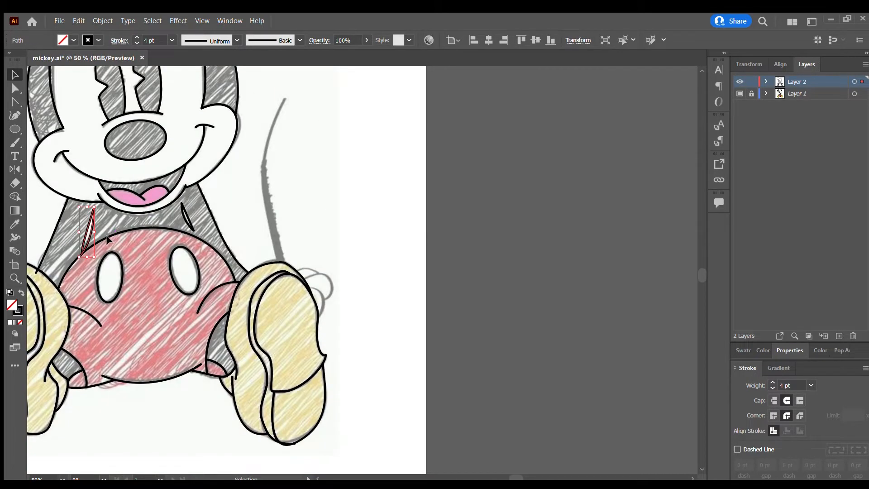
scroll(106, 234, up, 6)
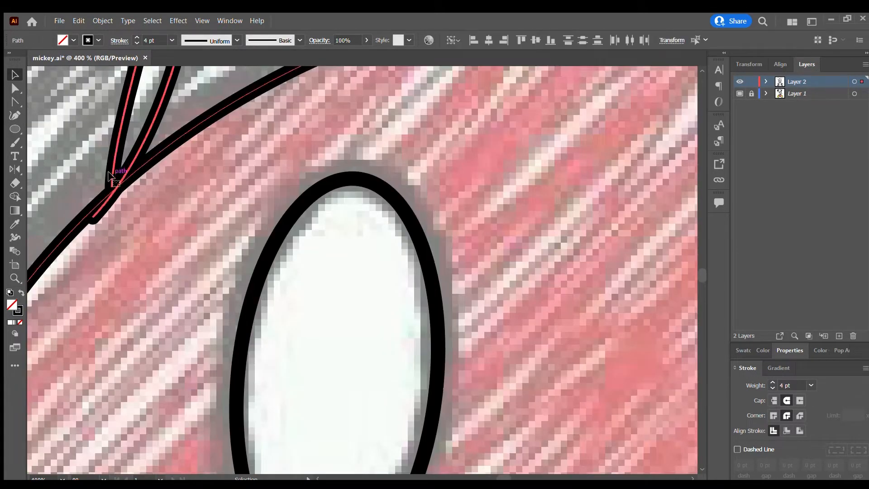
scroll(110, 174, up, 2)
scroll(94, 165, down, 4)
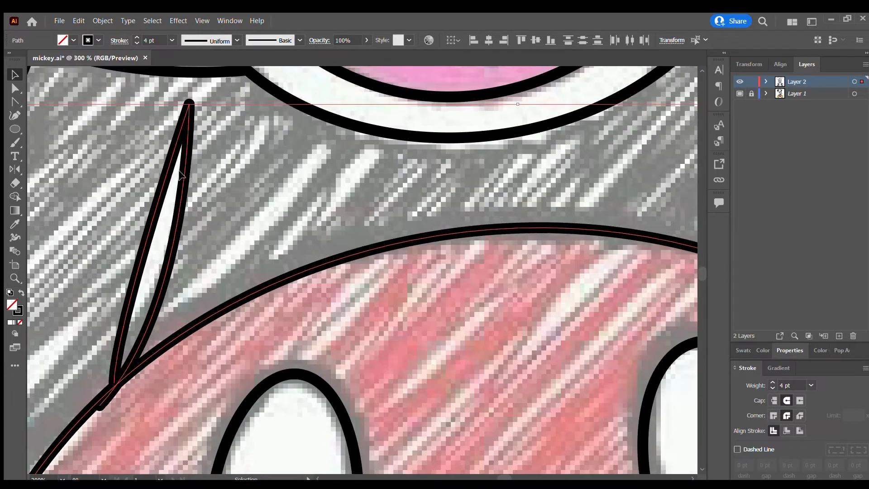
click(205, 376)
click(165, 274)
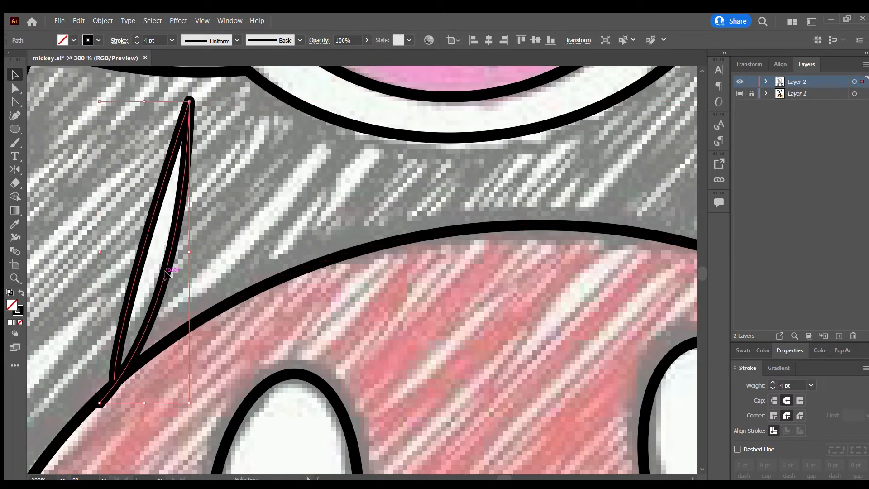
key(a)
scroll(101, 403, up, 3)
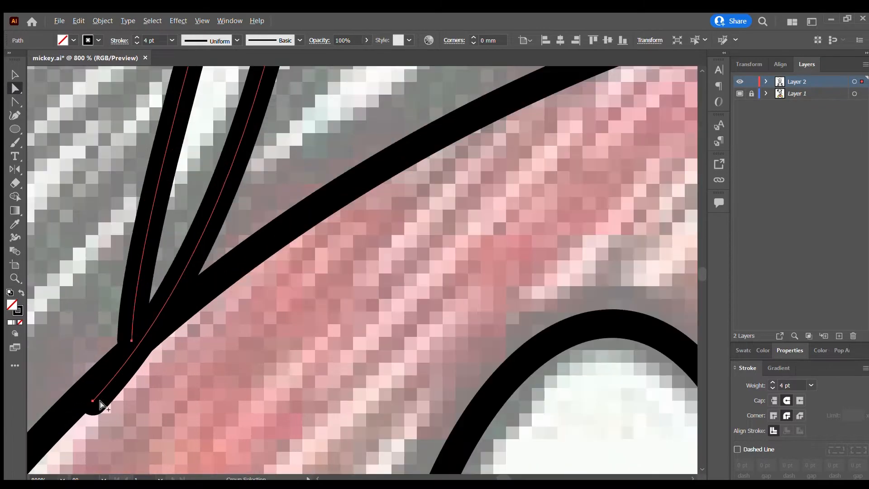
drag(92, 398, 120, 347)
click(191, 360)
click(183, 346)
Bend the right edge of the left arm crease outward by adding a point with the Curvature tool.
scroll(172, 302, down, 3)
scroll(149, 344, up, 2)
click(142, 349)
key(shift+grave)
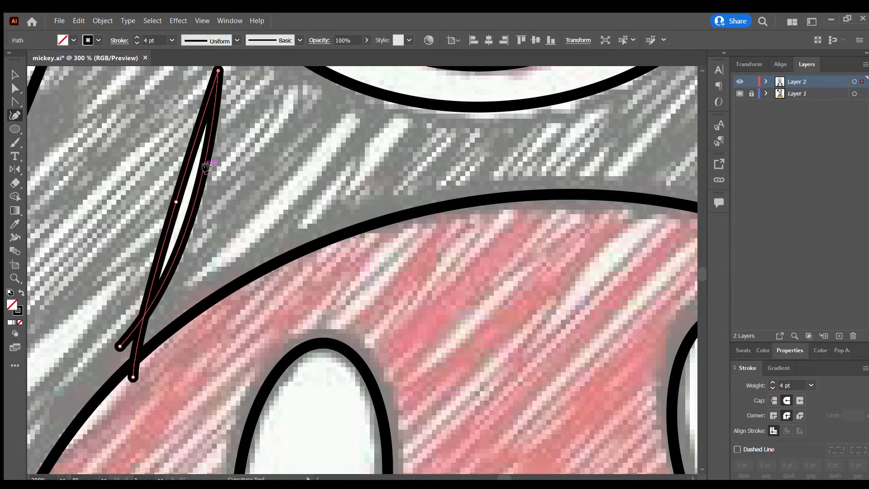
click(203, 194)
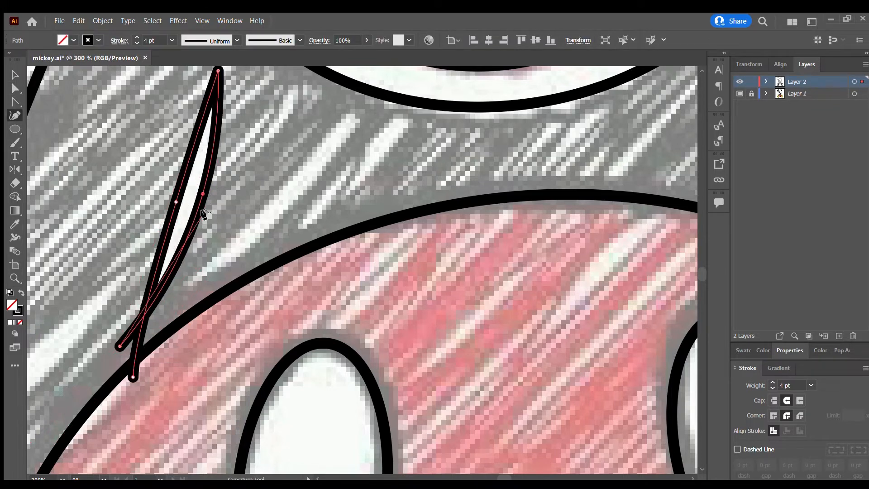
Remove the two crossing tail ends of the left arm crease with the Shape Builder so it closes in a point.
key(v)
click(16, 196)
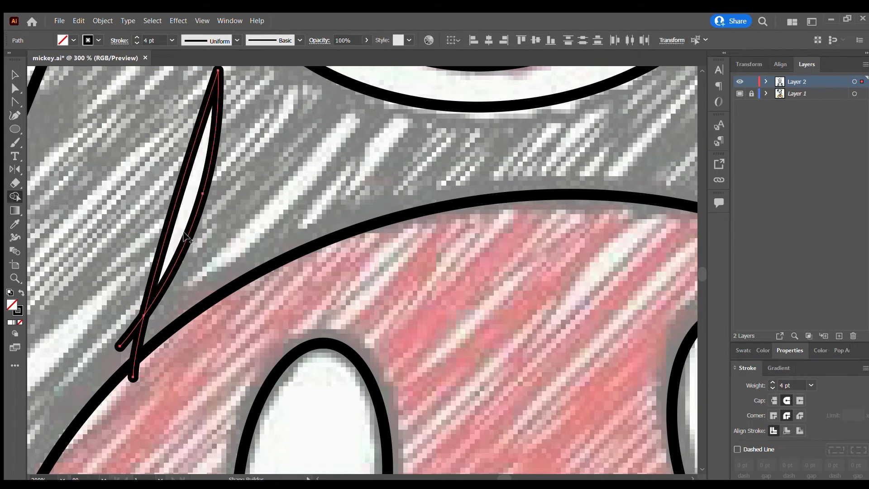
key(v)
click(131, 349)
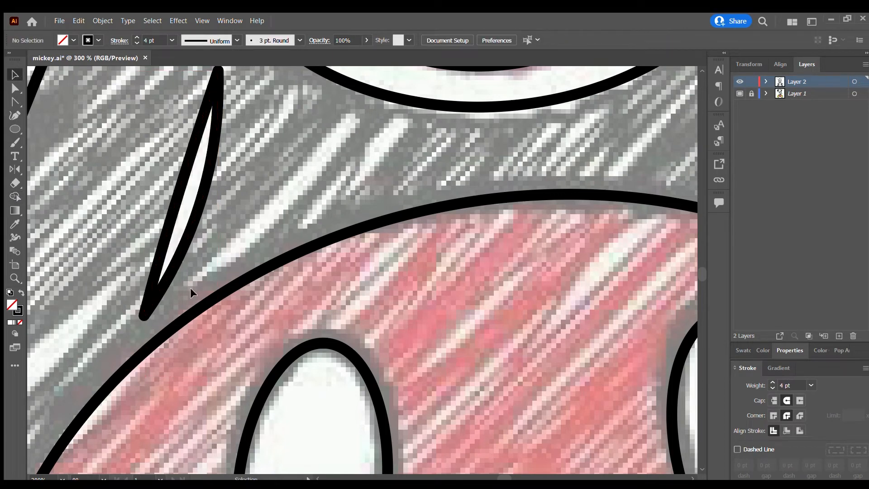
alt+scroll(340, 232, down, 4)
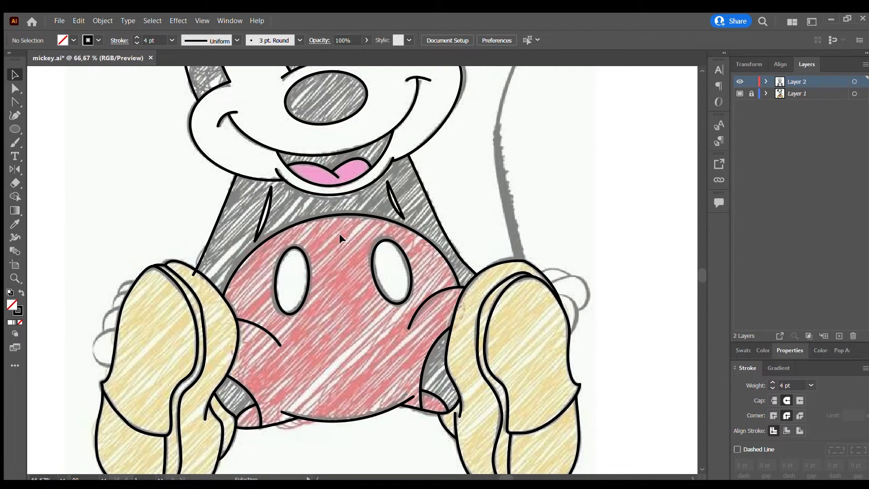
Draw a path with the Curvature tool from the sketched tail's tip down to the inside of the right shoe.
scroll(339, 232, up, 10)
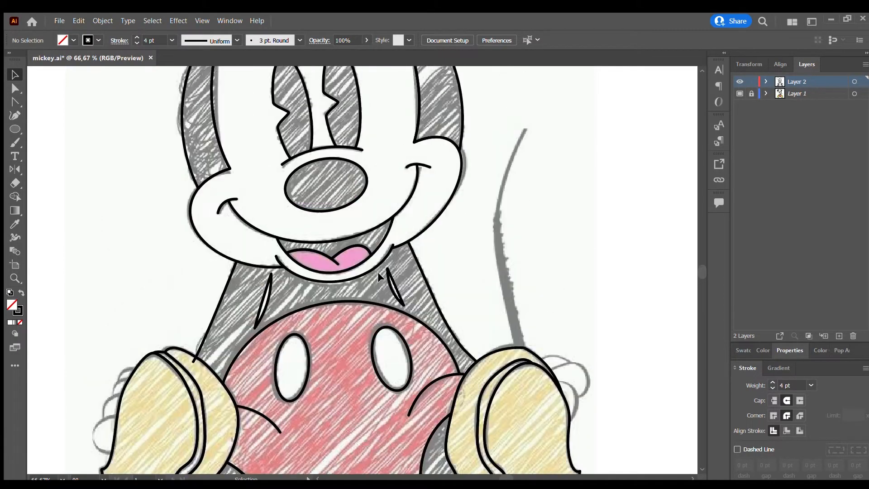
alt+scroll(372, 260, down, 3)
alt+scroll(412, 239, up, 2)
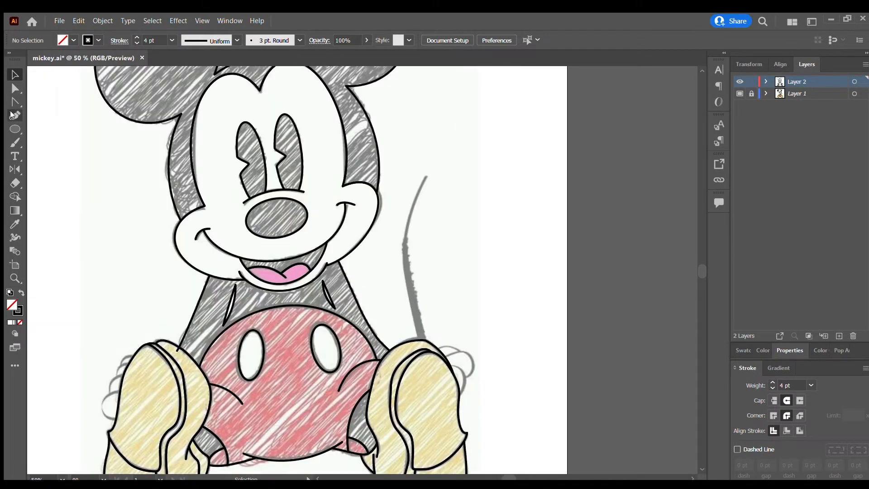
click(425, 179)
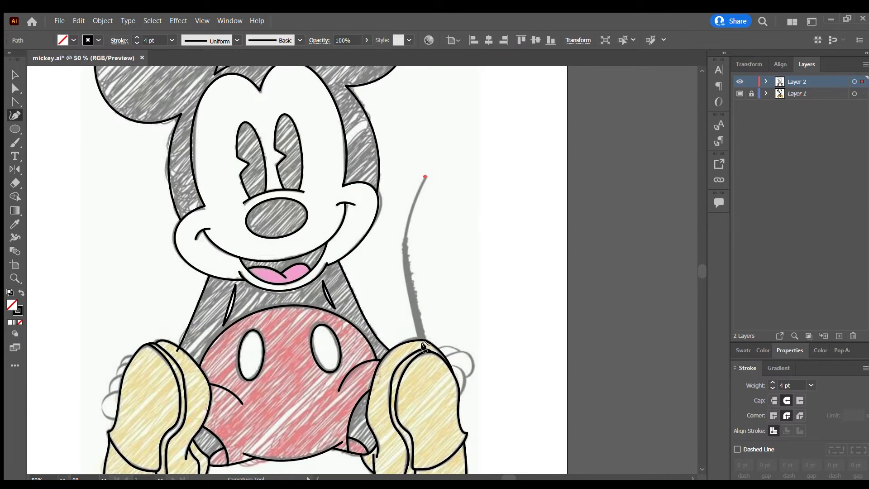
scroll(425, 343, down, 2)
click(444, 385)
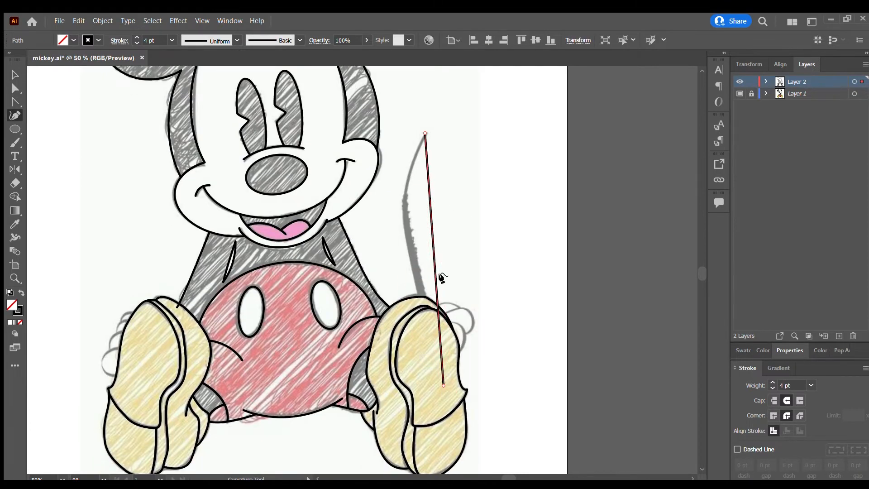
Bend the tail path along the sketched tail and shorten it to end at the top edge of the right shoe.
drag(434, 263, 398, 235)
drag(402, 292, 425, 301)
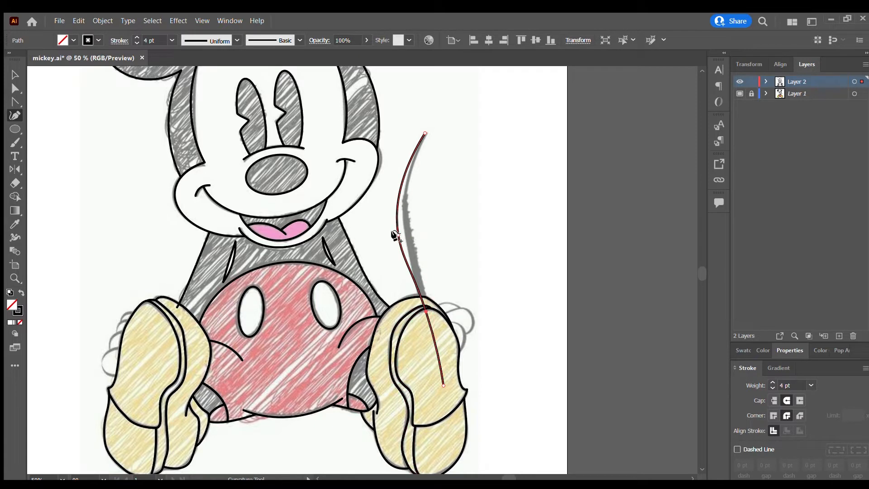
drag(398, 235, 400, 196)
drag(441, 381, 414, 261)
drag(426, 314, 425, 323)
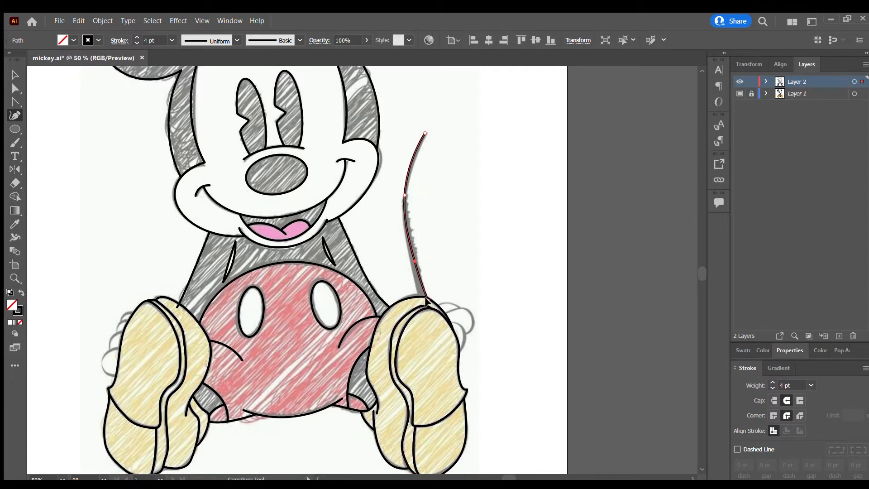
Widen the lower end of the tail stroke to 17.834 pt with the Width tool so it tapers toward the tip.
scroll(435, 276, up, 1)
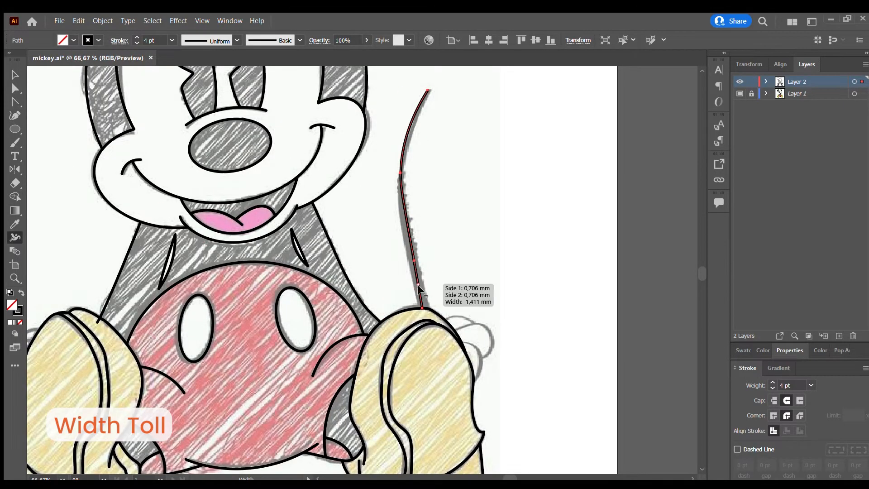
scroll(421, 293, up, 2)
mouse_move(423, 327)
mouse_down()
mouse_move(436, 329)
mouse_move(411, 330)
mouse_up()
scroll(382, 154, up, 3)
scroll(382, 154, down, 3)
scroll(395, 121, up, 3)
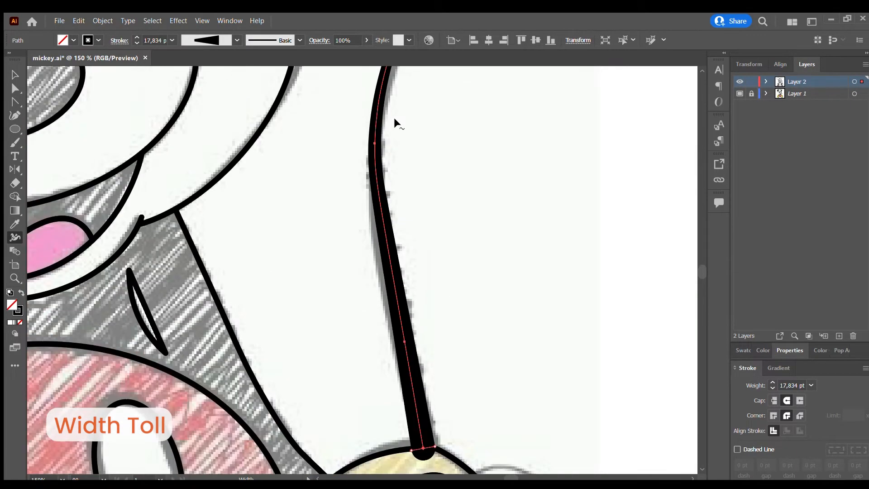
Widen the middle of the tail stroke with the Width tool, bringing its weight to 19.209 pt, and deselect the tail.
drag(386, 292, 373, 297)
scroll(452, 238, down, 3)
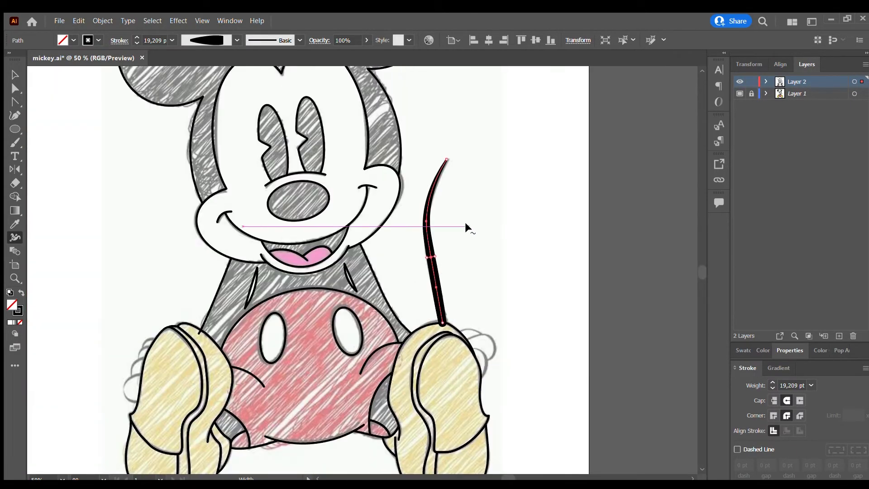
key(v)
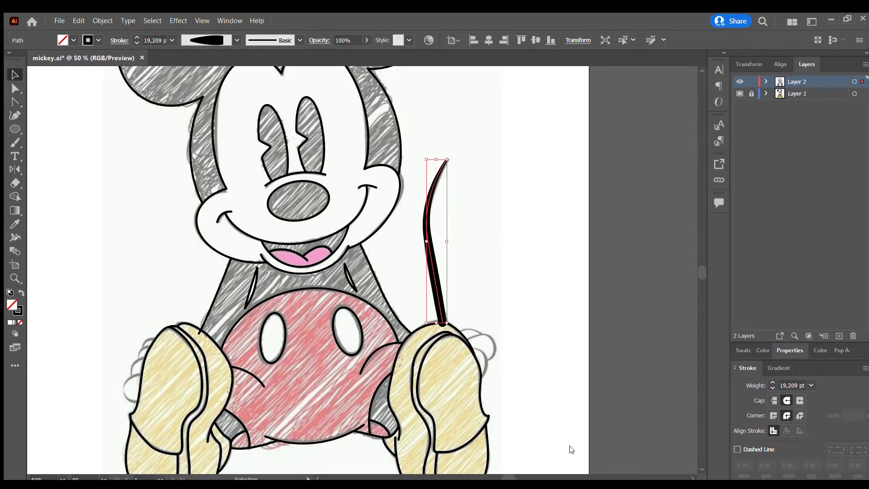
click(481, 315)
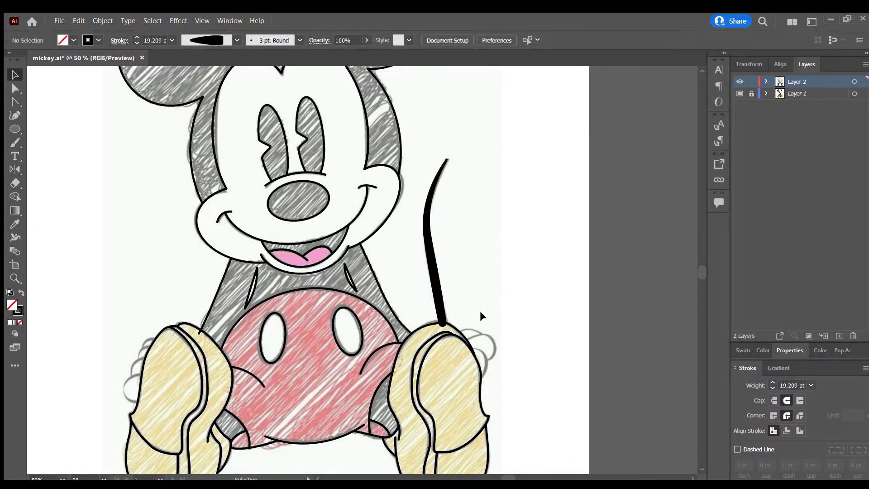
Place overlapping ellipses over the four sketched fingers sticking out beside the left shoe.
scroll(401, 250, down, 3)
scroll(401, 251, up, 3)
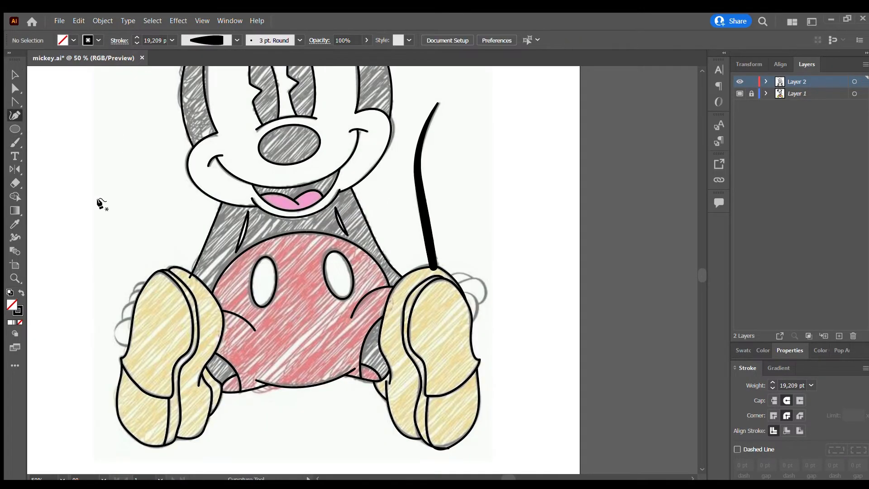
scroll(101, 200, up, 3)
scroll(227, 281, down, 1)
click(264, 223)
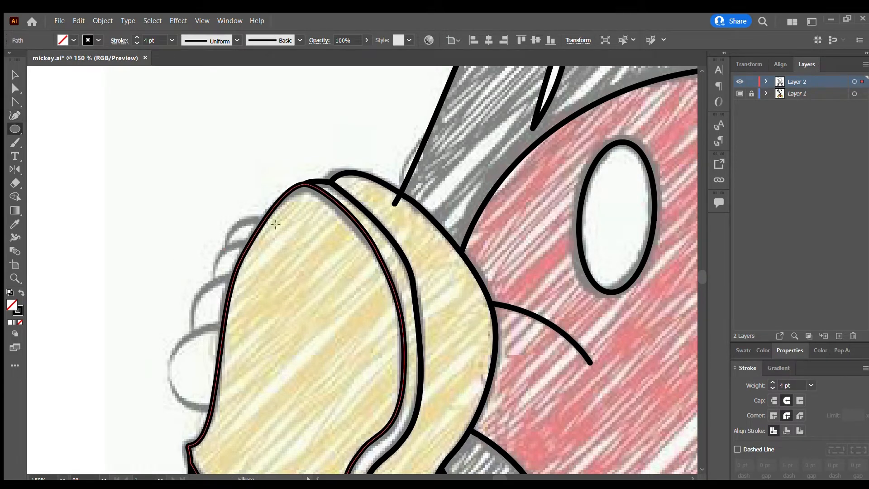
drag(160, 329, 270, 412)
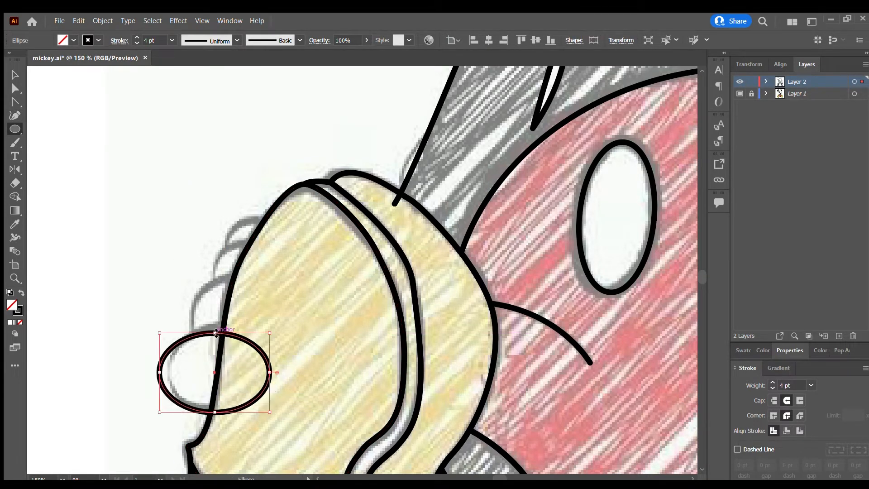
drag(159, 367, 170, 367)
drag(220, 322, 257, 216)
Remove the finger ellipse parts inside the left shoe and the overlaps between fingers with the Shape Builder.
key(v)
click(173, 215)
mouse_move(162, 182)
mouse_down()
mouse_move(281, 404)
mouse_move(252, 388)
mouse_move(293, 289)
mouse_up()
click(12, 198)
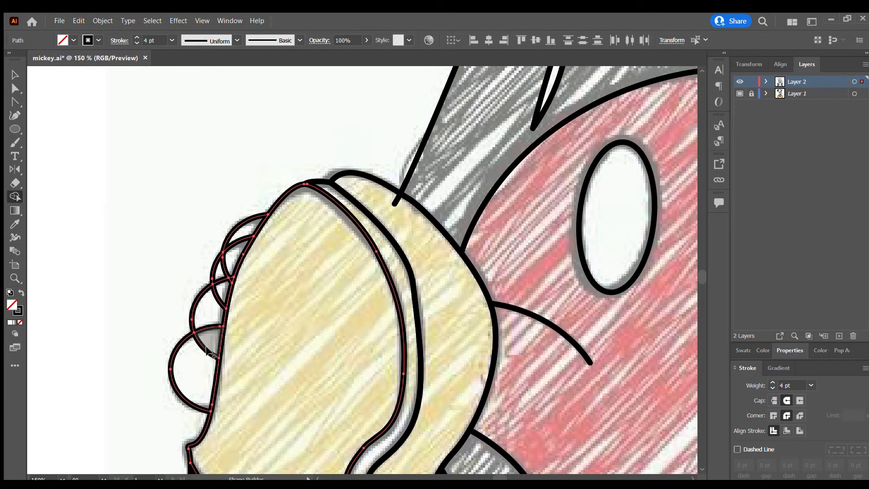
alt+click(218, 299)
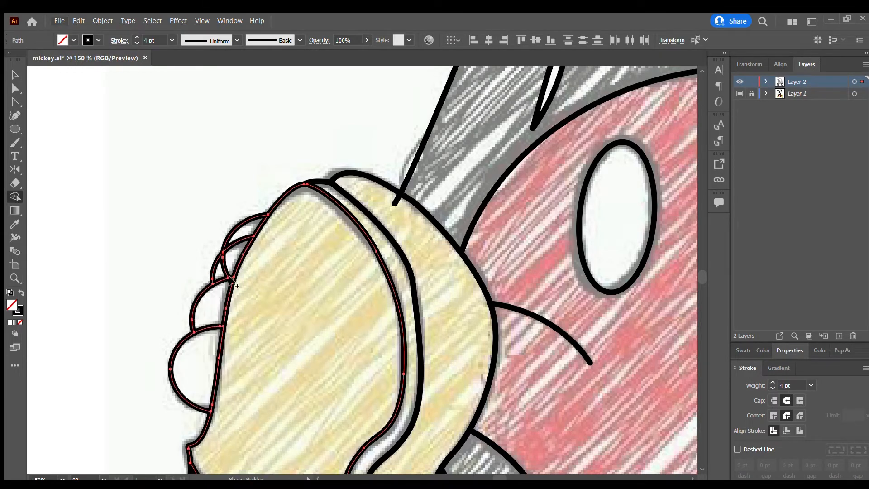
Draw an upright ellipse over the lowest sketched finger beside the right shoe.
scroll(228, 278, down, 2)
scroll(266, 219, down, 3)
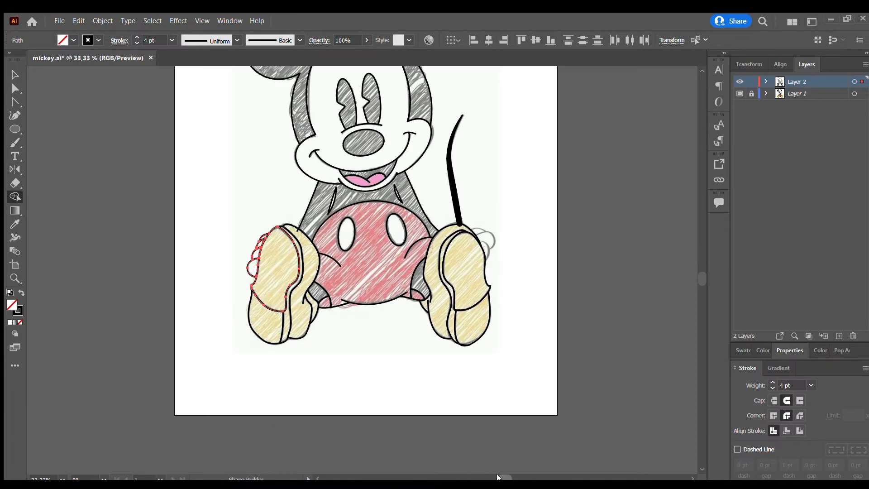
scroll(382, 227, up, 4)
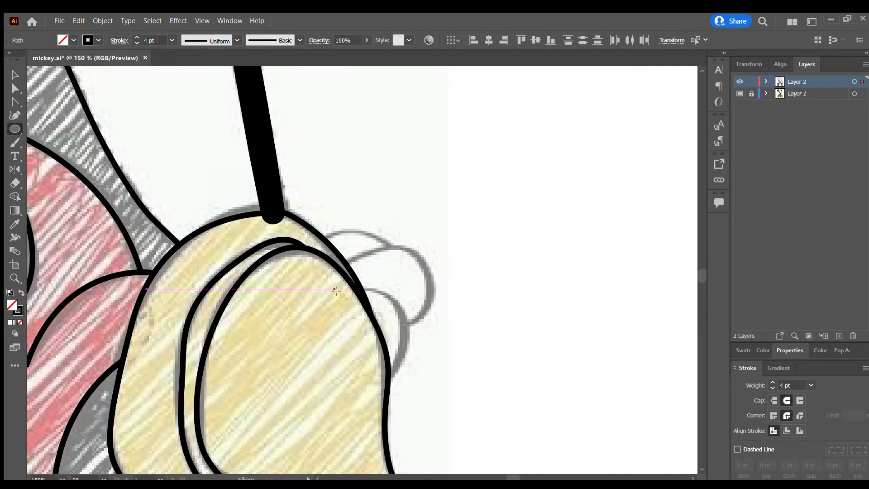
drag(336, 289, 407, 388)
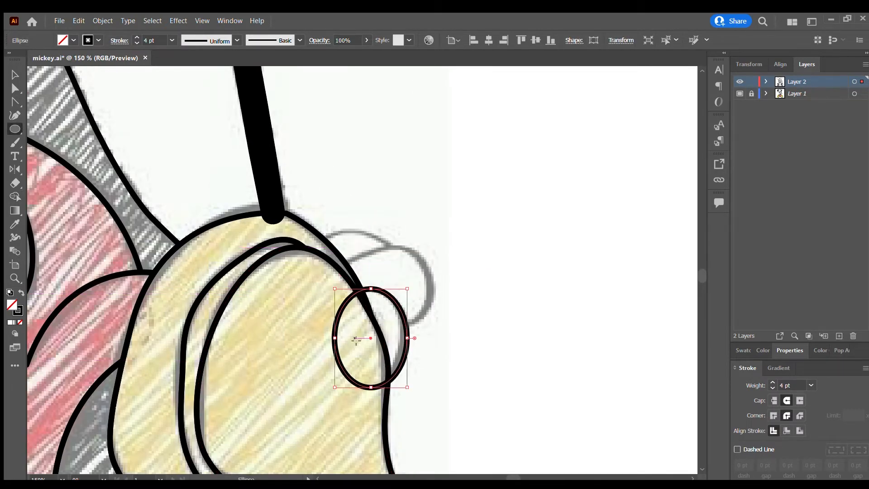
drag(312, 357, 433, 262)
key(ctrl+z)
drag(319, 334, 428, 238)
key(ctrl+z)
Draw a rectangle over the middle finger beside the right shoe, tilt it along the finger and narrow it to fit.
key(m)
drag(439, 254, 316, 355)
drag(312, 251, 297, 299)
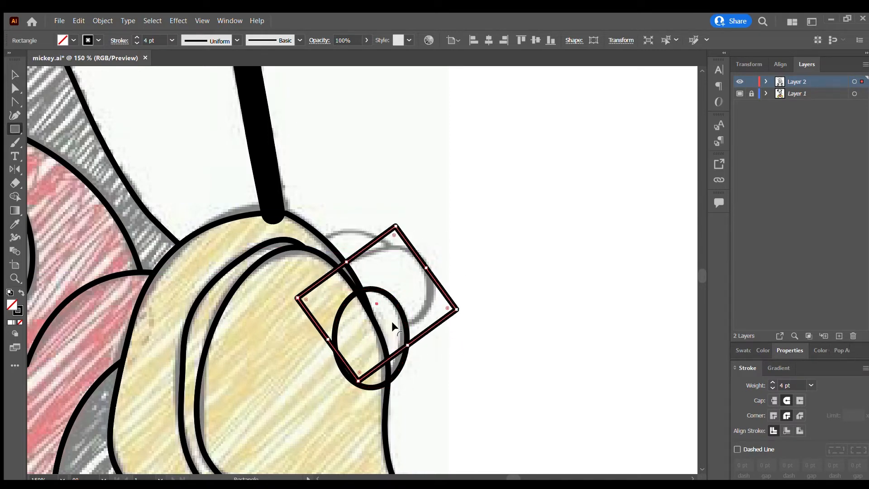
drag(408, 344, 396, 329)
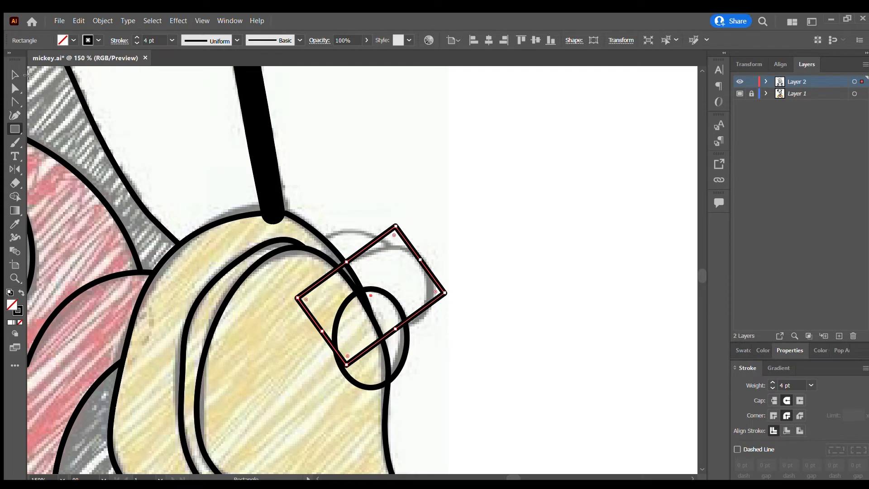
Round the two outer corners of the tilted rectangle to 7.942 mm to form the fingertip.
click(16, 88)
click(416, 234)
click(385, 234)
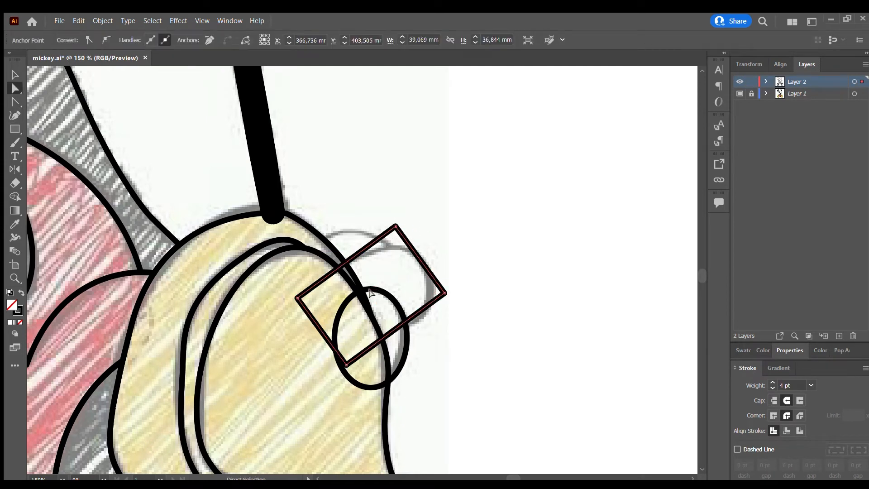
drag(398, 235, 382, 275)
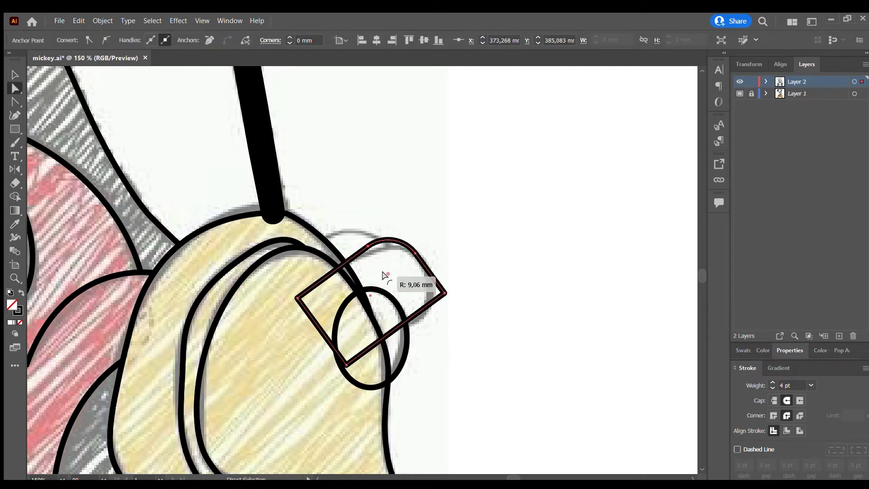
click(444, 293)
drag(434, 292, 398, 306)
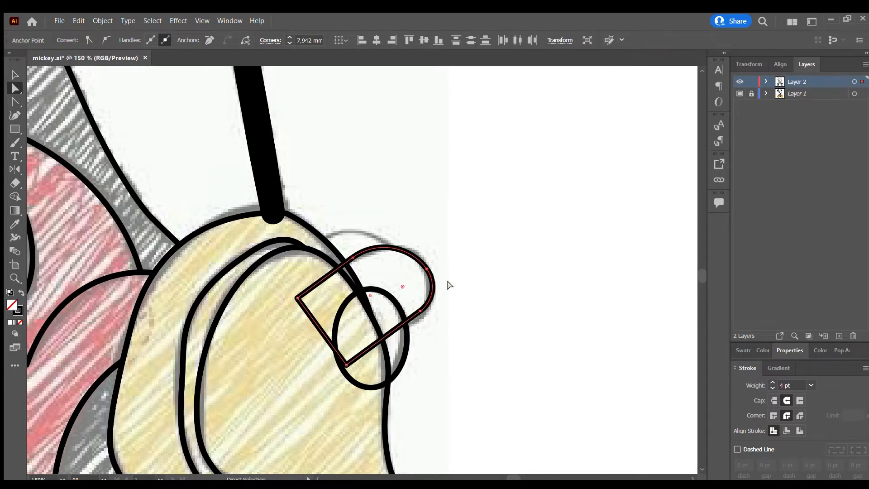
Enlarge the rounded middle finger shape slightly to 32.305 by 22.806 mm.
click(488, 240)
drag(435, 223, 362, 320)
click(425, 327)
click(430, 300)
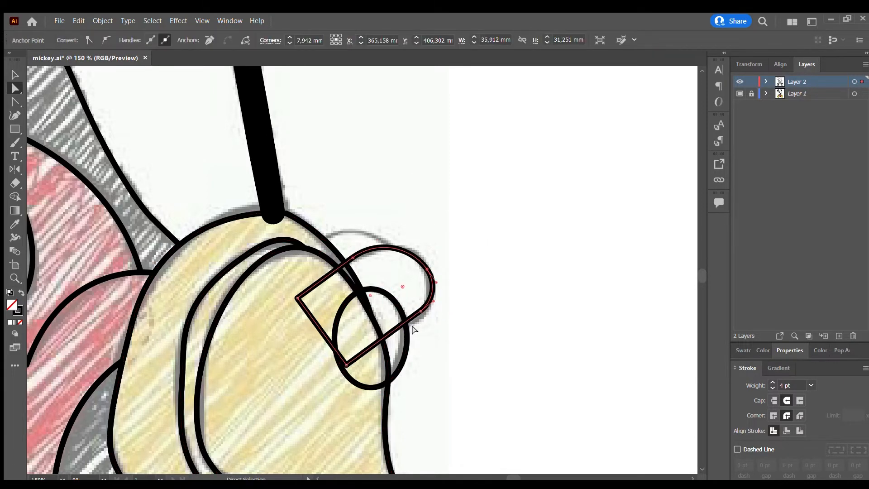
click(16, 75)
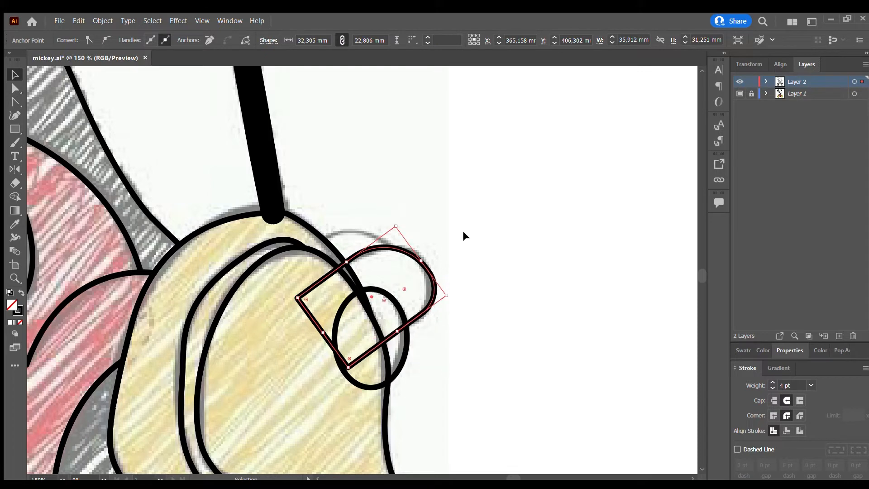
Try to round the outer corners of the middle finger shape further.
click(15, 89)
click(443, 289)
click(433, 290)
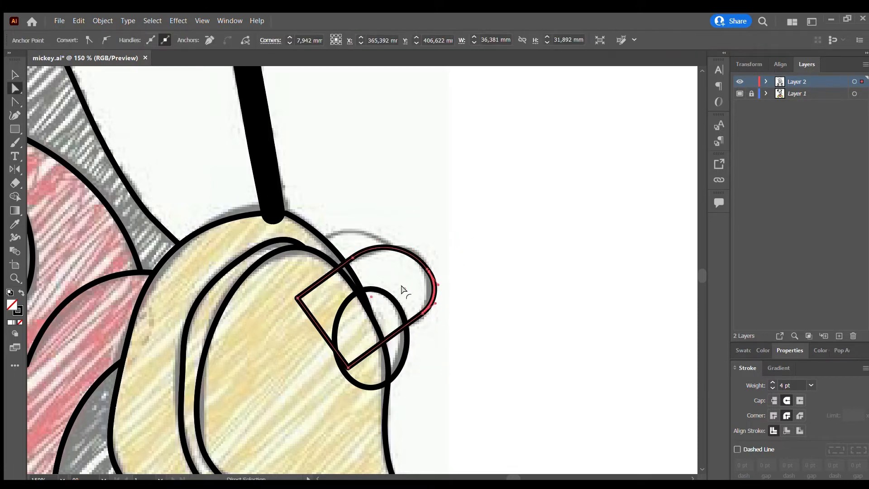
drag(405, 289, 376, 289)
click(433, 288)
click(468, 237)
click(427, 269)
click(477, 231)
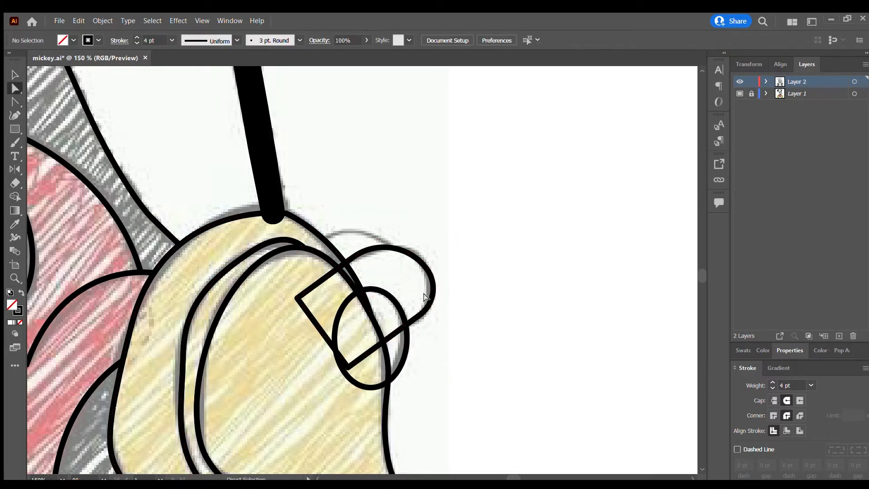
Pull the middle finger's rounded tip slightly inward and smooth its upper curve to follow the sketch.
click(434, 294)
click(463, 285)
click(400, 252)
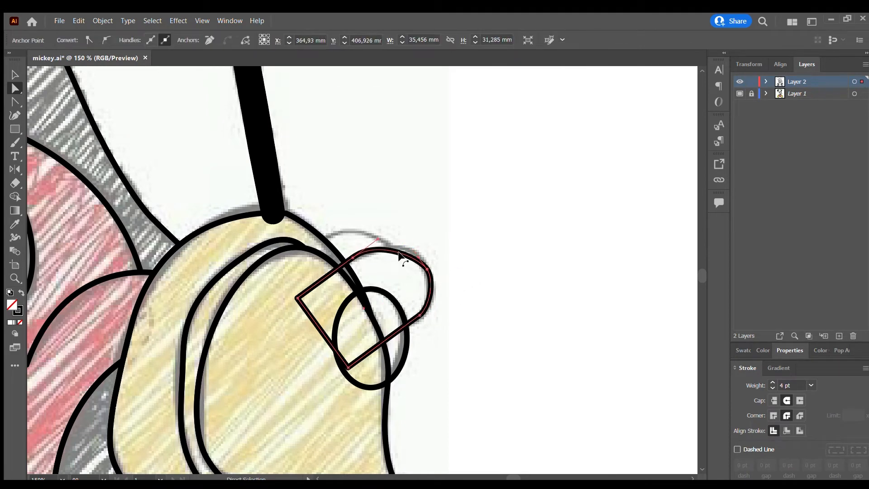
click(416, 247)
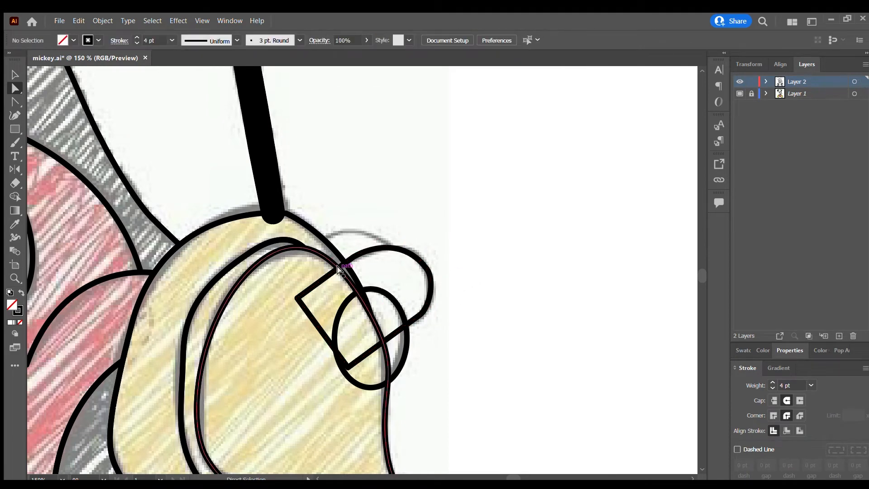
Copy the lowest finger ellipse onto the uppermost finger beside the right shoe and rotate it to follow the sketch.
drag(386, 294, 324, 236)
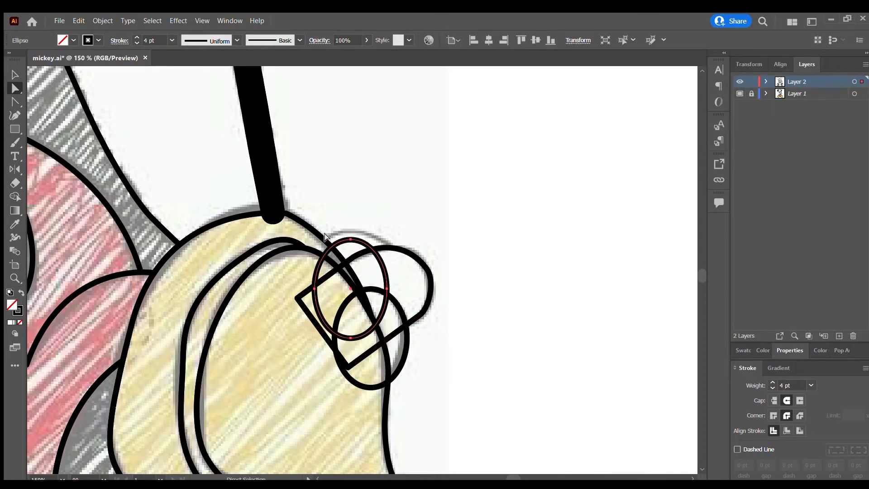
key(v)
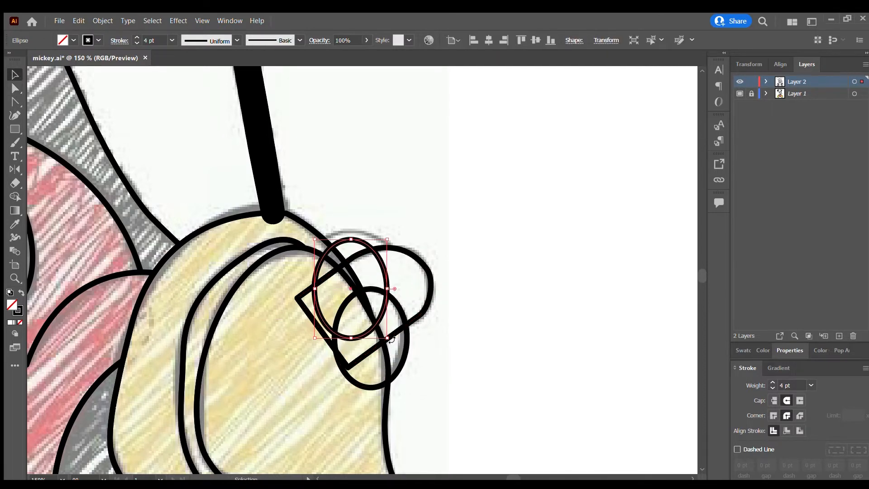
drag(392, 340, 398, 248)
click(445, 228)
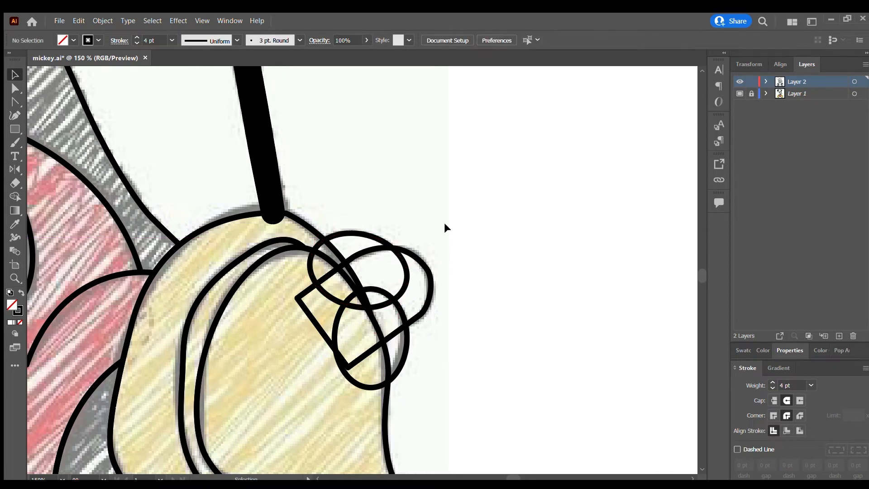
Use the Shape Builder to remove the finger overlaps inside the right shoe and merge the middle finger's regions into one shape.
key(ctrl+a)
click(15, 198)
mouse_move(291, 272)
mouse_down()
mouse_move(342, 282)
mouse_move(364, 390)
mouse_move(316, 309)
mouse_move(373, 299)
mouse_move(396, 308)
mouse_move(364, 297)
mouse_up()
scroll(335, 265, up, 3)
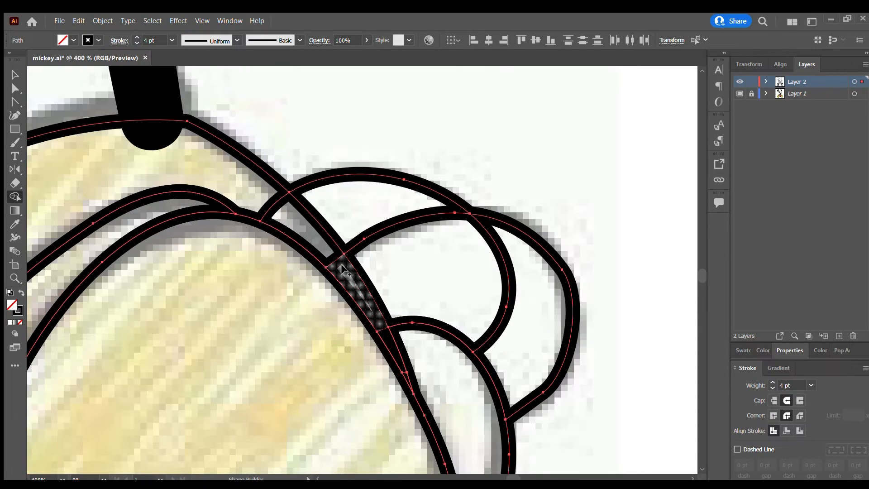
scroll(402, 367, down, 3)
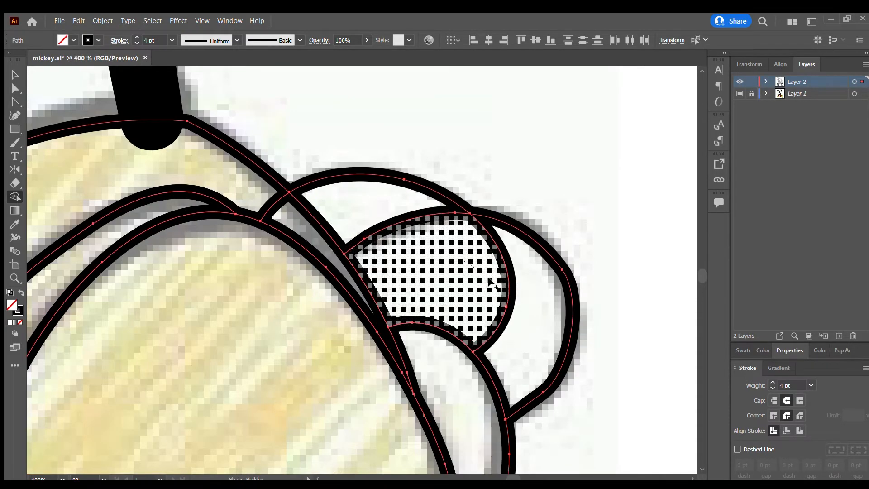
scroll(450, 311, down, 4)
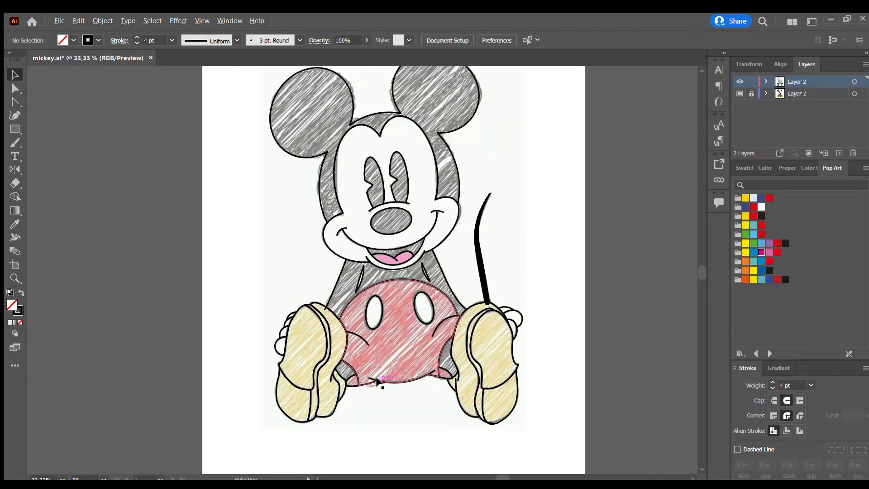
Taper the free ends of the two crease arcs on the red shorts, beside the left and right shoes, with the Width tool.
scroll(377, 379, up, 3)
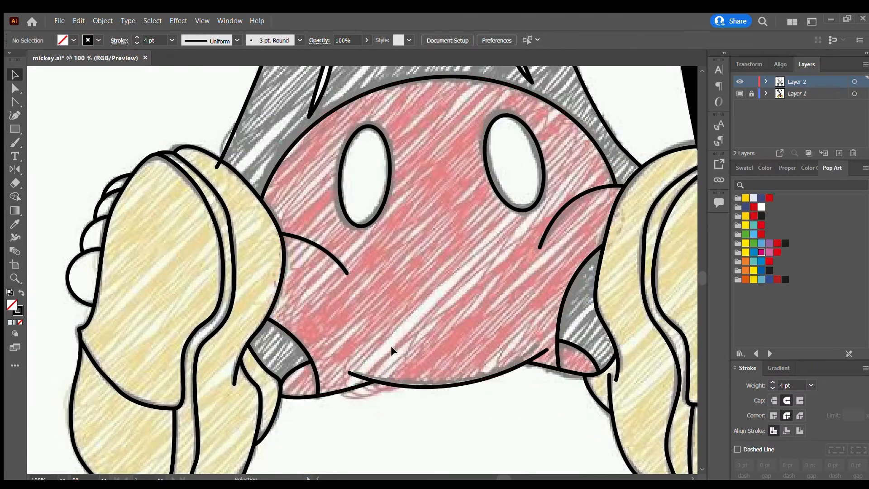
click(343, 269)
click(343, 307)
scroll(343, 308, up, 2)
click(340, 237)
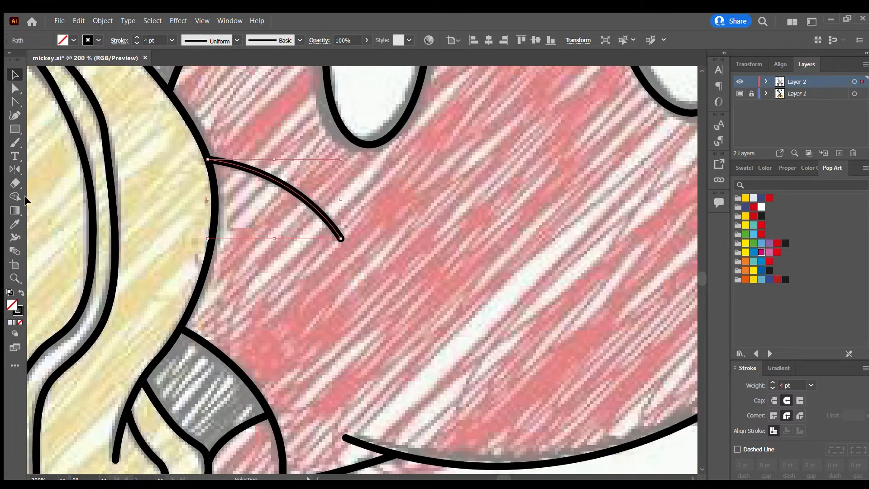
click(15, 237)
scroll(326, 238, up, 1)
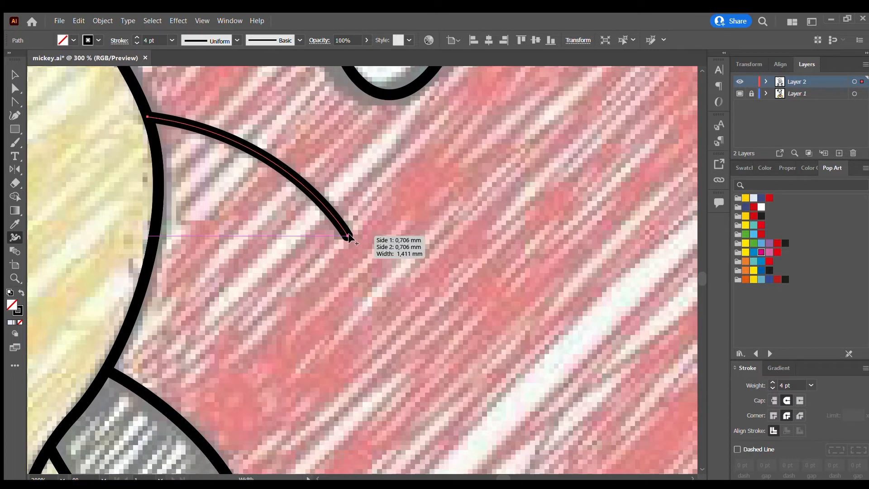
drag(348, 236, 348, 237)
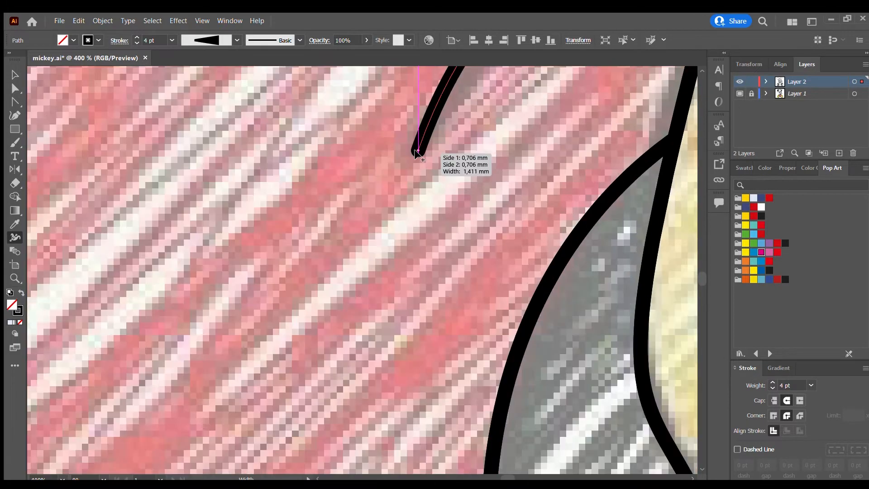
drag(421, 150, 416, 151)
scroll(402, 166, down, 5)
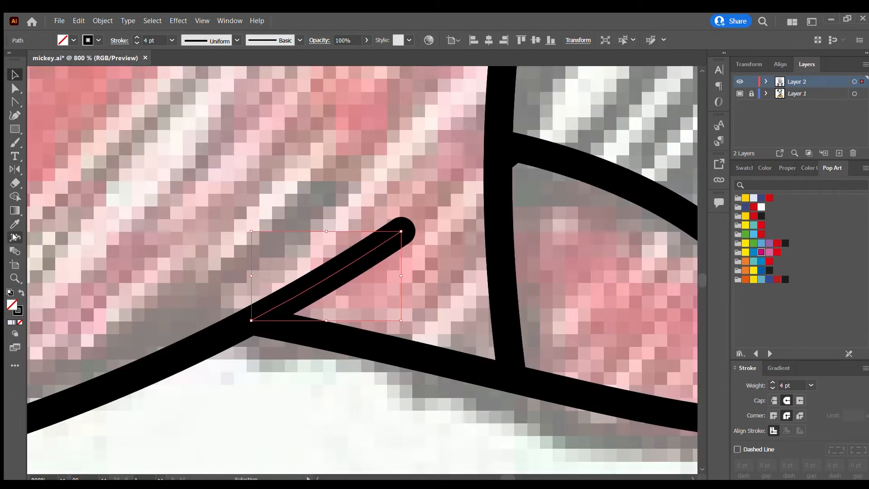
Taper the free ends of the shorts' lower right hem line and the two short lines at the right shoe's inner edge.
click(14, 236)
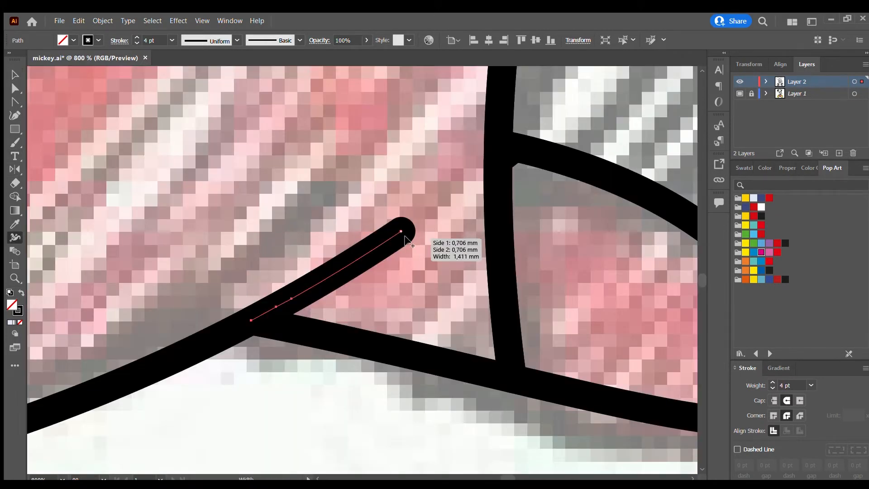
drag(401, 231, 397, 226)
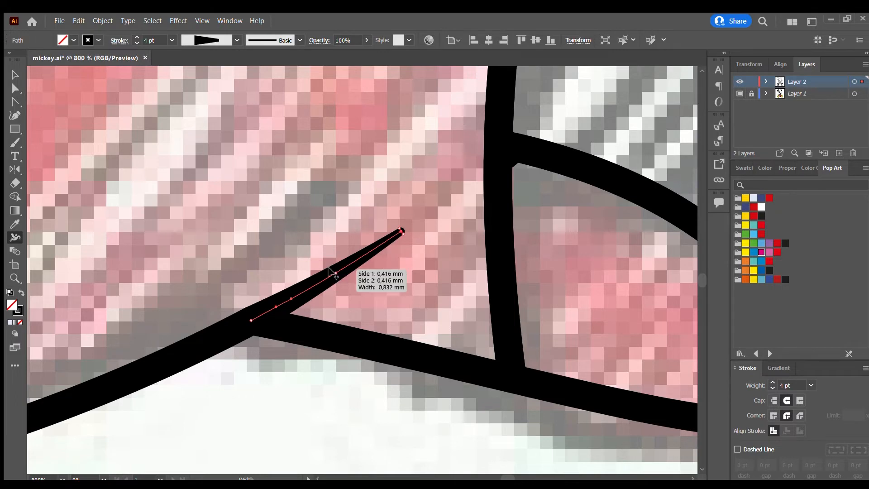
scroll(326, 303, down, 5)
scroll(446, 332, up, 3)
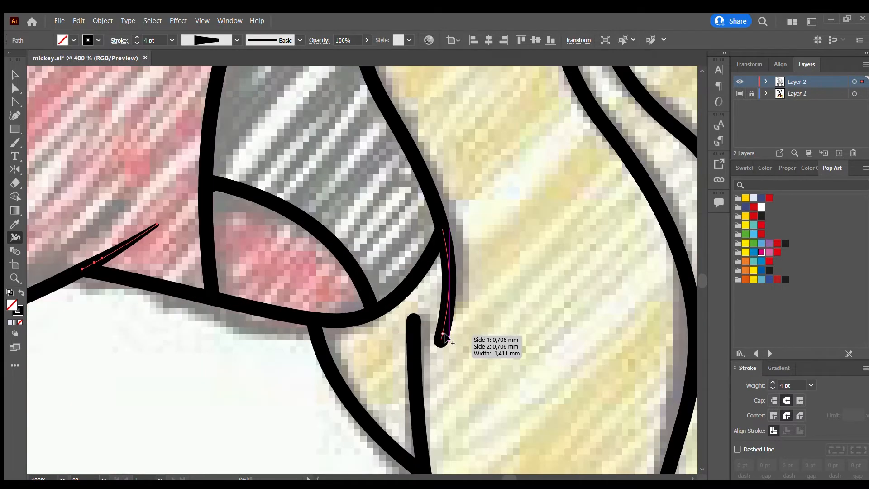
drag(444, 341, 413, 322)
scroll(573, 415, down, 4)
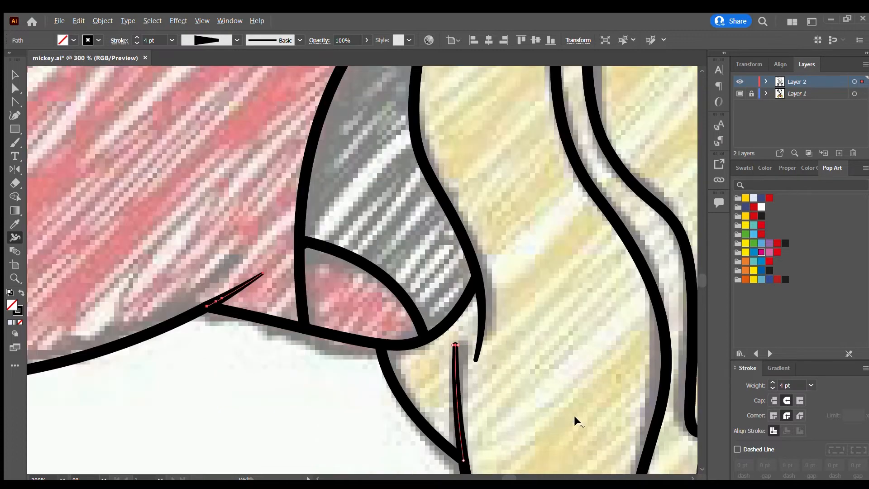
scroll(602, 385, down, 2)
Taper the free ends of the shorts' lower left hem line and the short line inside the left shoe.
scroll(530, 316, down, 1)
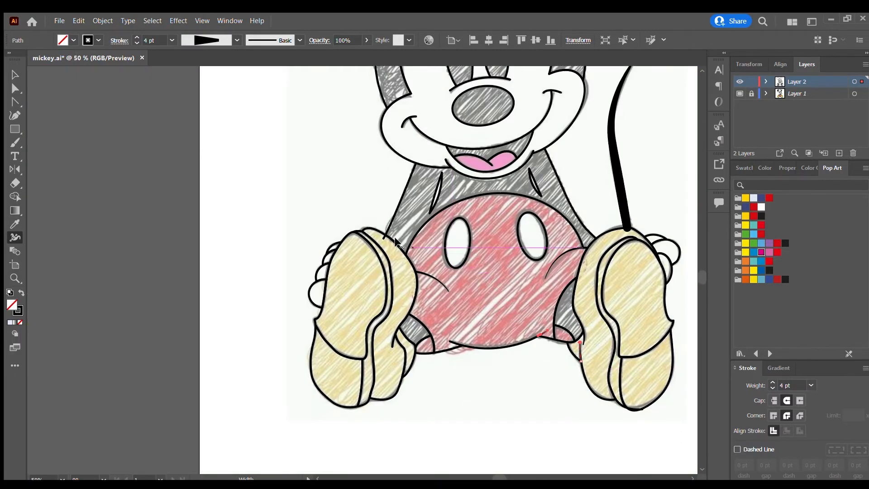
scroll(390, 246, up, 4)
scroll(531, 333, down, 11)
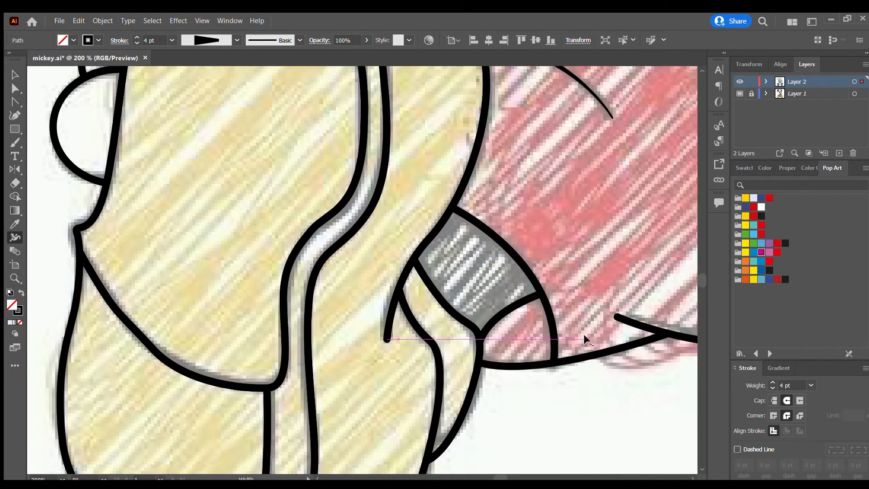
scroll(621, 319, up, 5)
drag(543, 302, 553, 277)
scroll(552, 294, down, 3)
scroll(407, 339, down, 1)
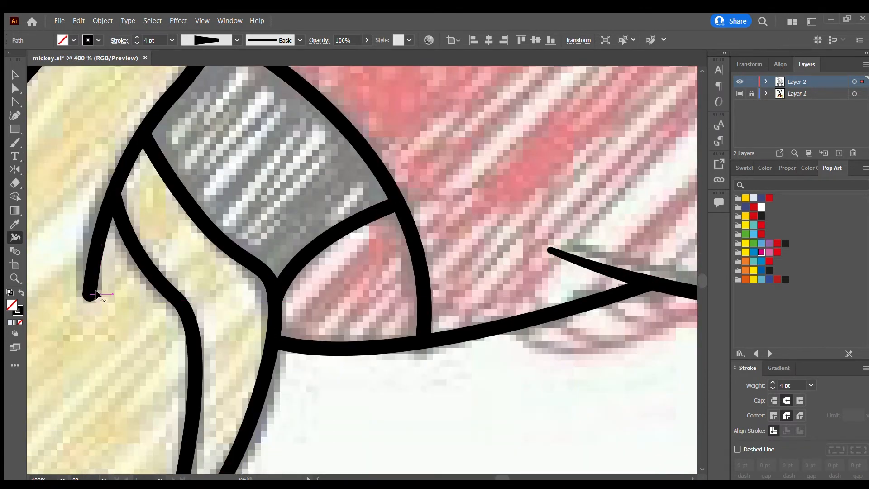
drag(89, 293, 89, 295)
scroll(90, 297, down, 4)
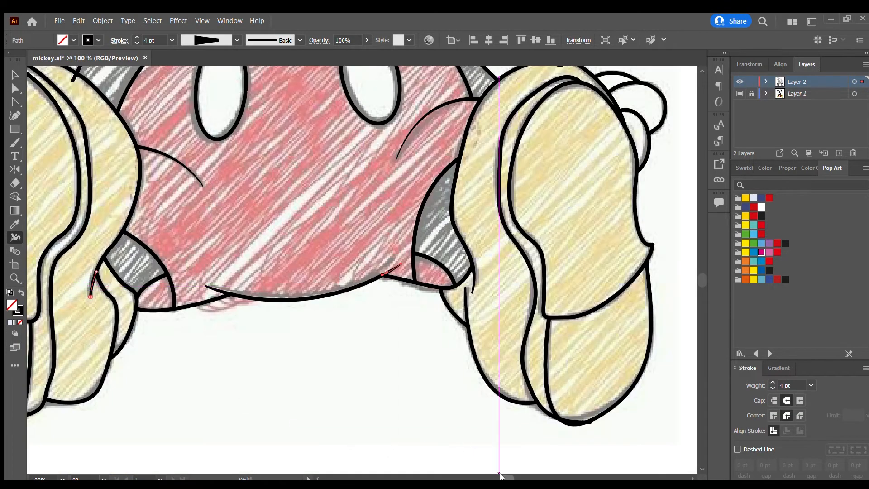
Taper both ends of the left cheek line at the smile's corner, keeping its middle thick.
drag(501, 478, 492, 478)
scroll(503, 189, up, 3)
scroll(542, 189, down, 1)
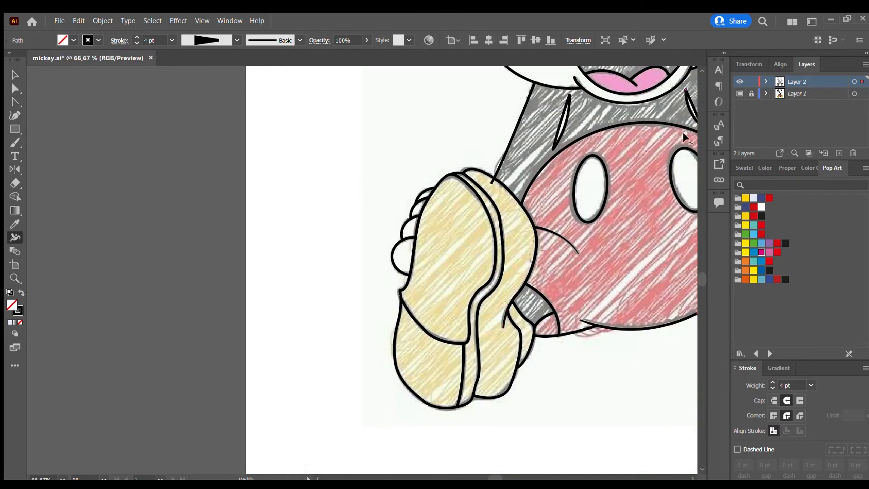
scroll(682, 132, up, 3)
scroll(547, 148, up, 5)
scroll(547, 149, up, 3)
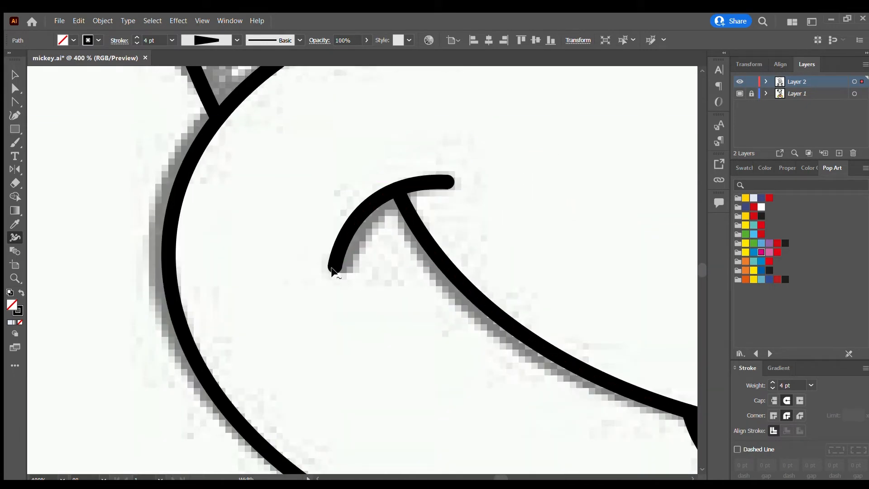
drag(322, 263, 335, 267)
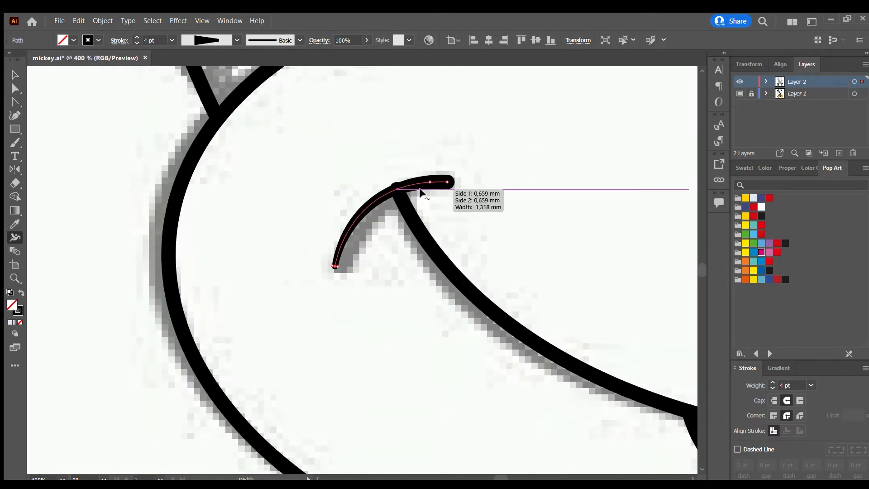
drag(389, 198, 392, 199)
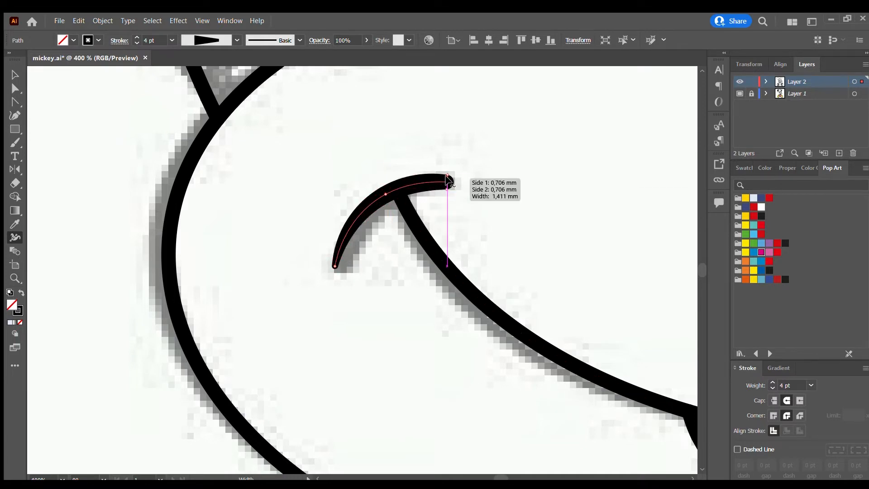
drag(447, 189, 447, 186)
key(v)
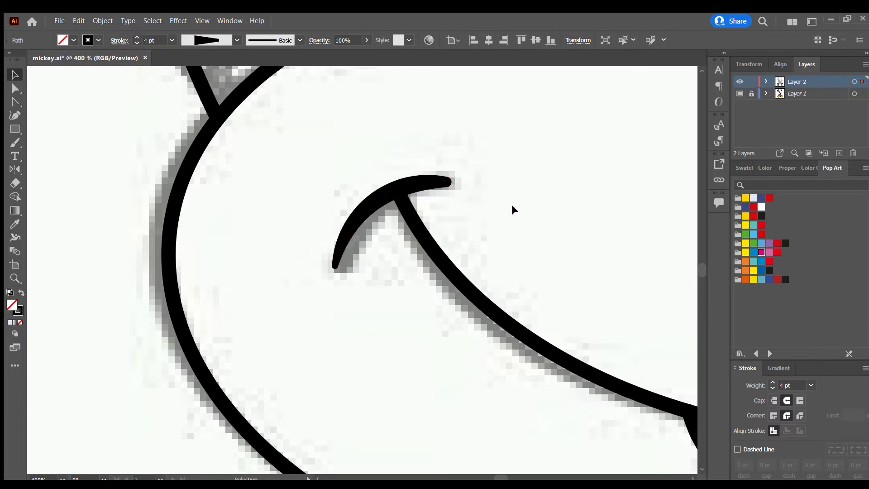
click(512, 205)
scroll(550, 236, down, 2)
Thicken the middle of the right cheek line at the smile's corner to about 5.66 pt and narrow both of its ends.
drag(500, 477, 508, 477)
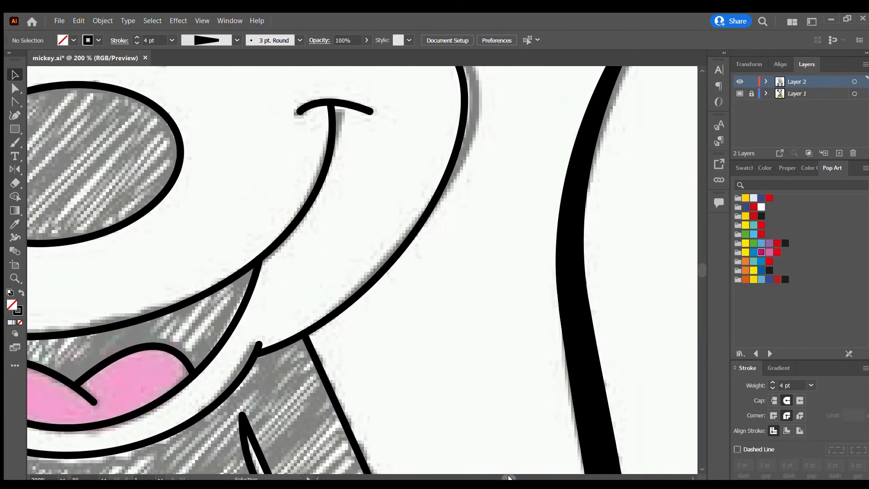
scroll(383, 146, up, 2)
scroll(361, 179, up, 2)
click(350, 259)
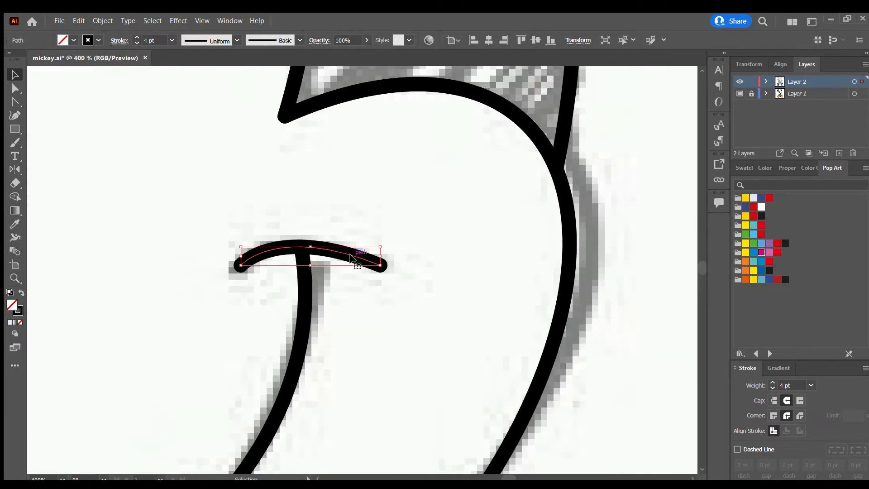
click(18, 236)
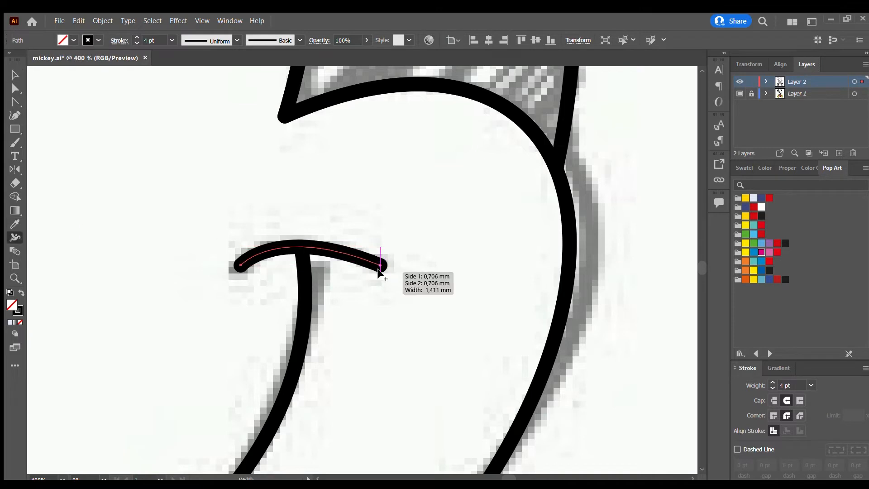
drag(378, 271, 379, 266)
drag(298, 244, 300, 236)
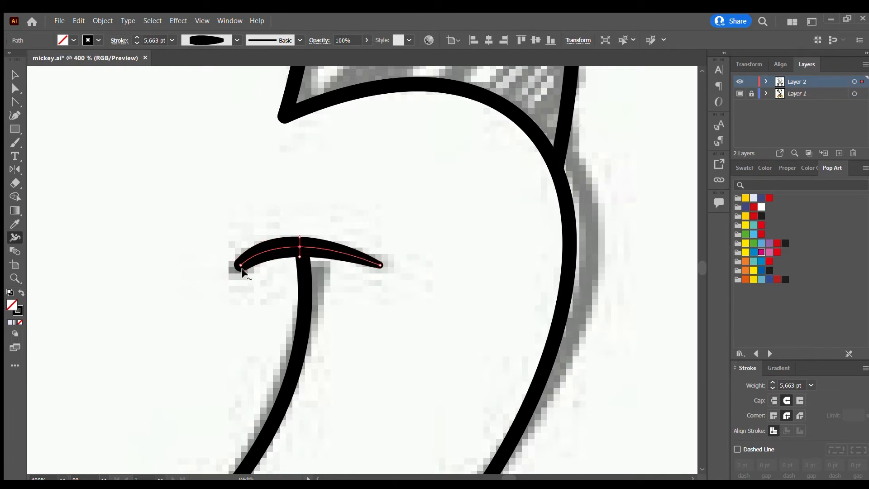
drag(241, 266, 240, 265)
Taper both free ends of the curved line above the nose with the Width tool.
scroll(262, 272, down, 6)
scroll(152, 273, up, 3)
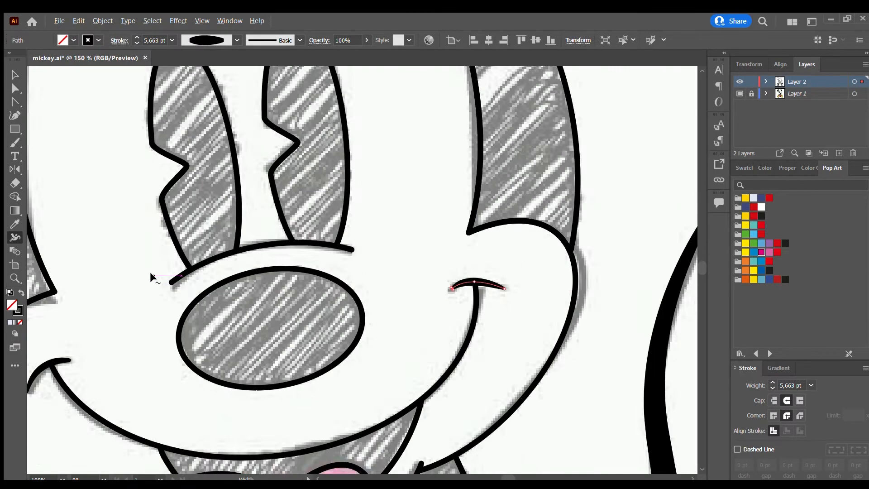
scroll(168, 278, up, 3)
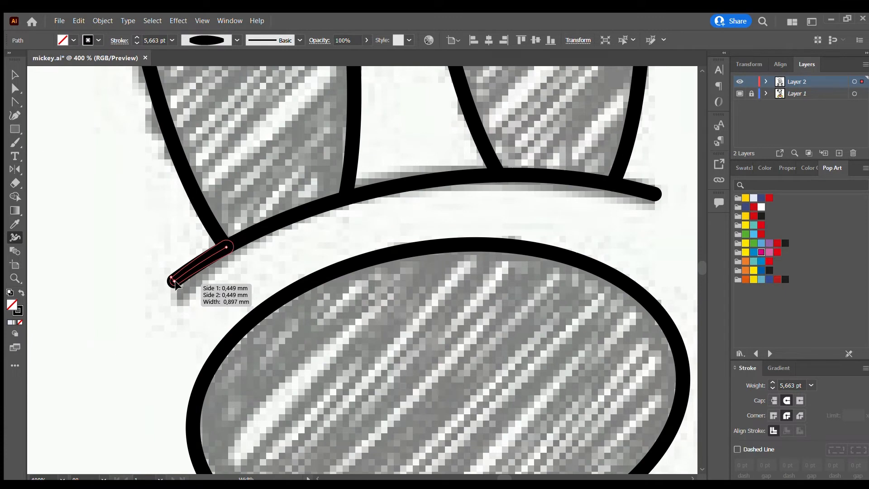
drag(174, 282, 174, 284)
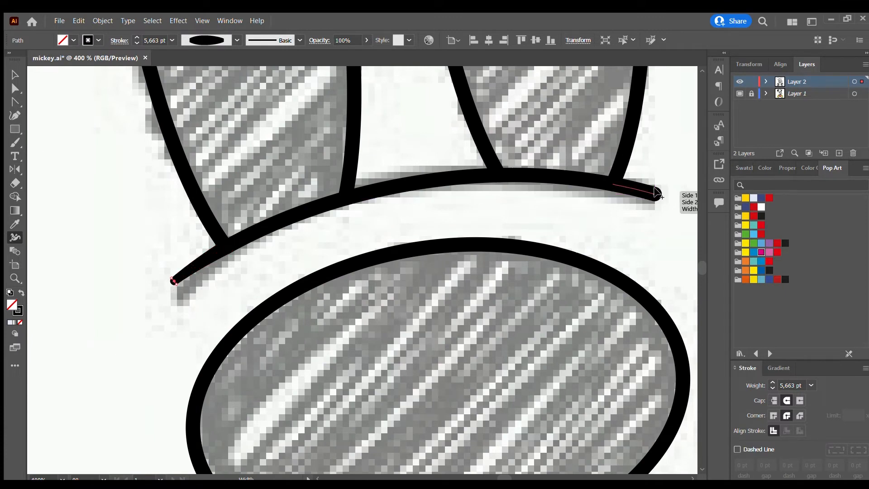
drag(656, 194, 655, 190)
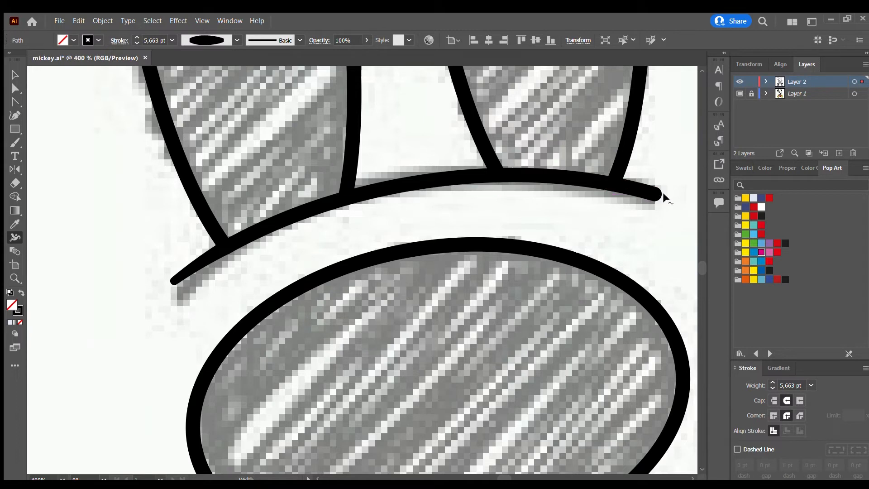
scroll(663, 198, up, 3)
mouse_move(633, 195)
mouse_down()
mouse_move(624, 201)
mouse_move(635, 208)
mouse_move(629, 197)
mouse_move(626, 206)
mouse_up()
scroll(621, 209, down, 4)
scroll(622, 212, up, 4)
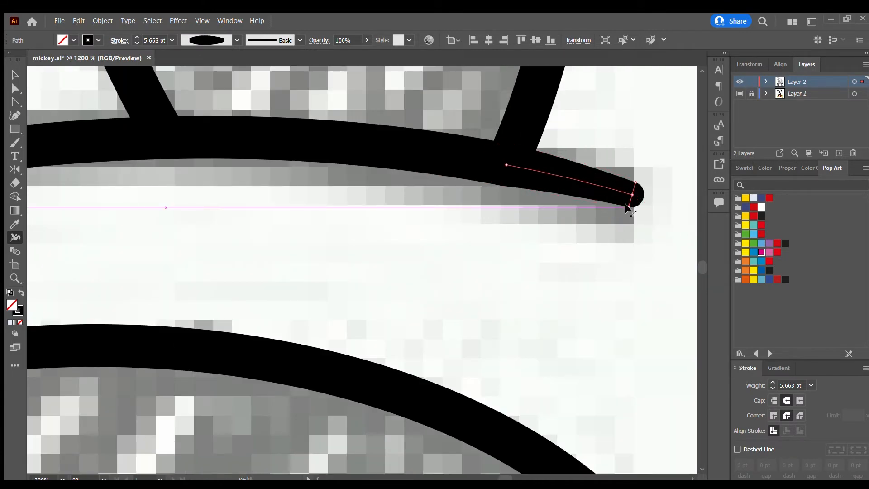
scroll(625, 203, down, 9)
Taper the free end of the tongue's centre line inside the mouth.
key(v)
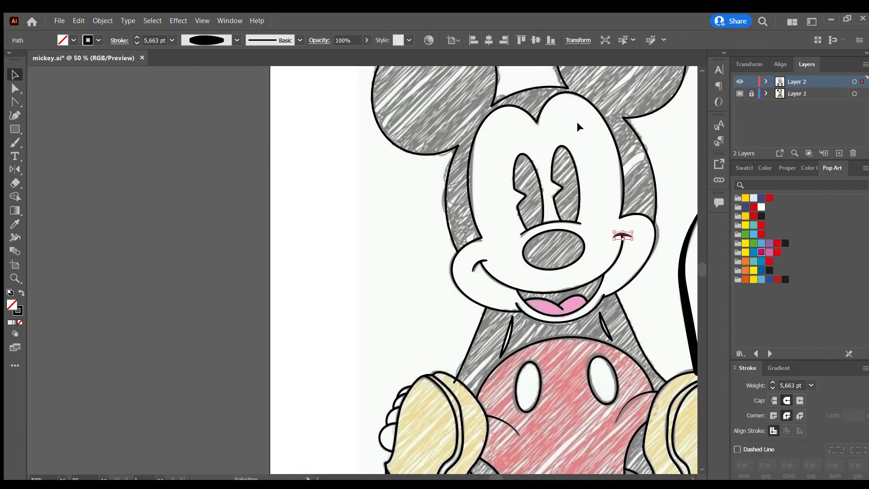
scroll(550, 158, up, 2)
scroll(602, 355, down, 1)
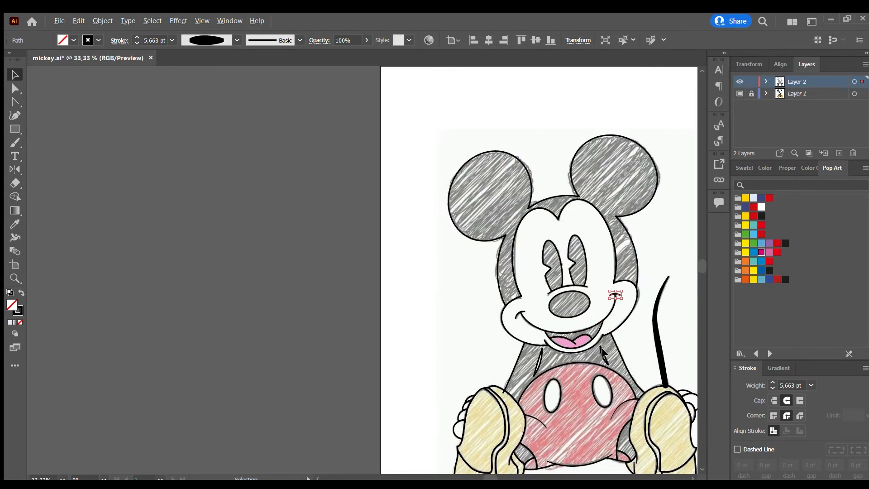
scroll(579, 351, up, 7)
click(528, 251)
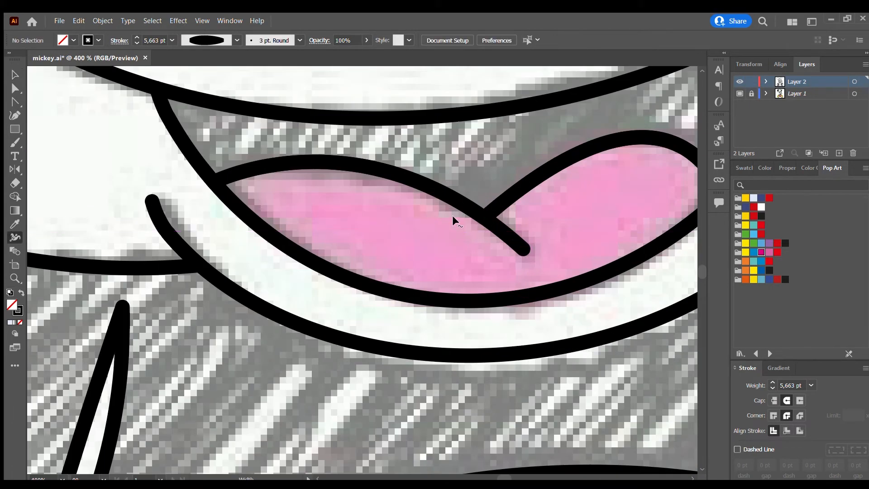
drag(521, 250, 521, 251)
scroll(583, 272, down, 7)
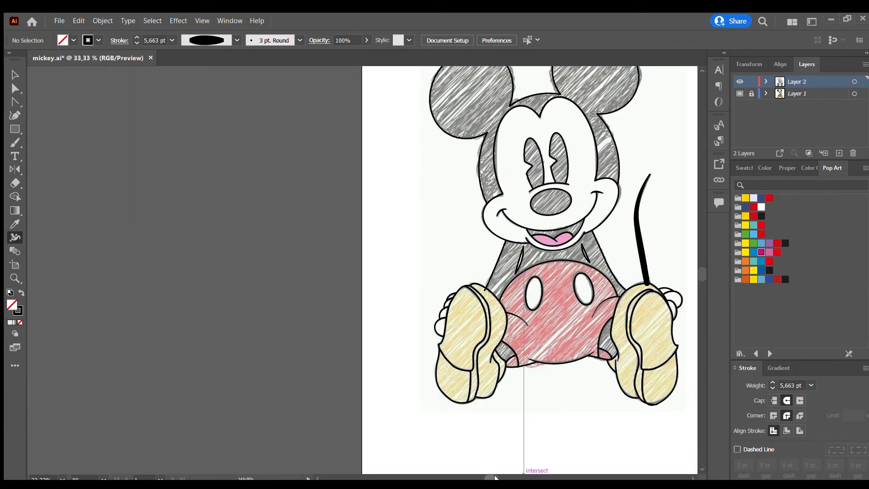
Shorten the left arm's outer line so that it ends at the left shoe's outline.
drag(495, 477, 503, 477)
key(v)
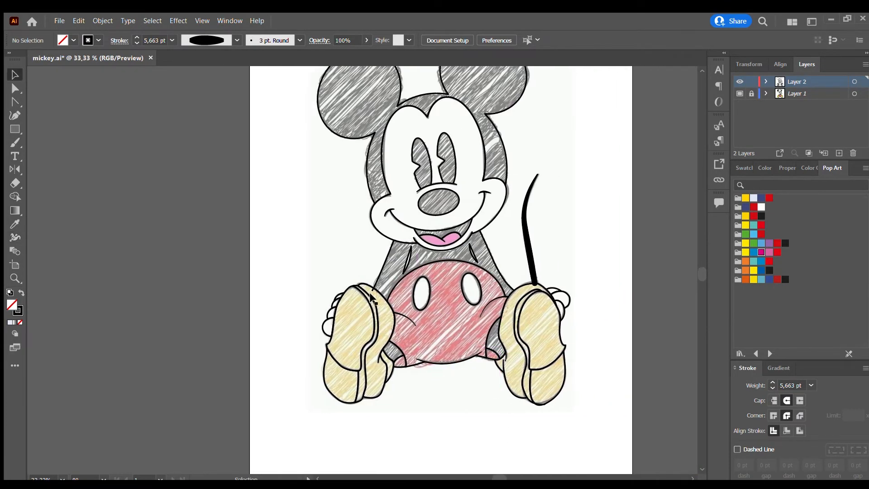
scroll(372, 280, up, 6)
scroll(390, 366, down, 6)
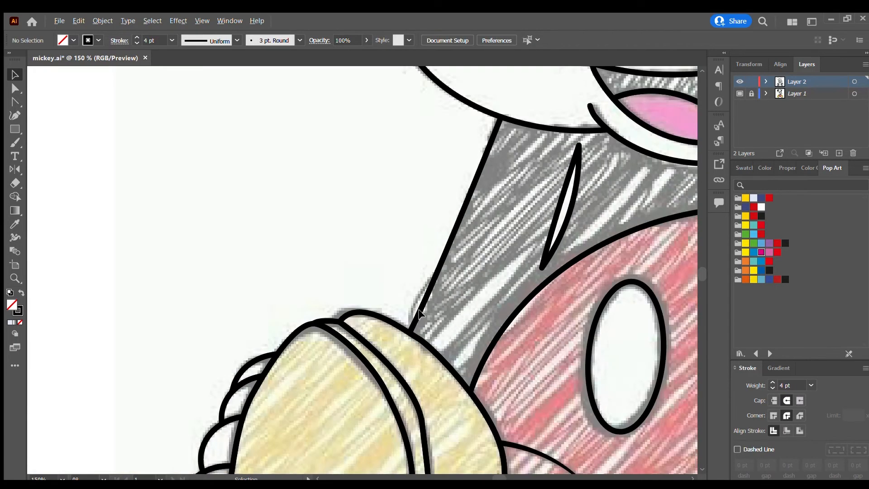
Unlock Layer 1, turn off its template dimming, and move the reference sketch to the left of the traced line art.
scroll(550, 267, down, 2)
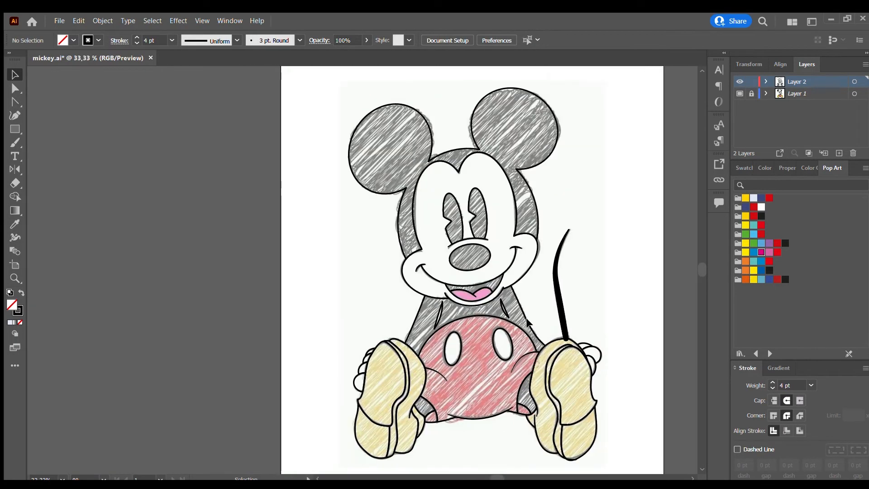
click(764, 93)
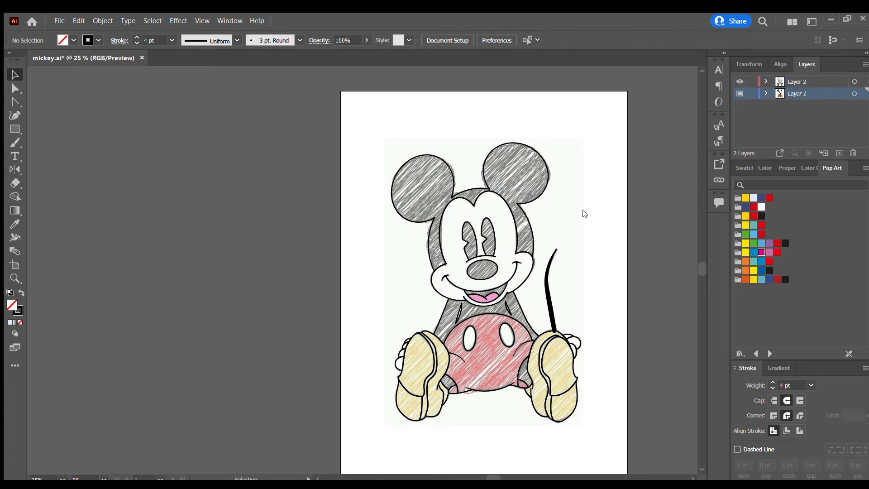
drag(552, 218, 349, 216)
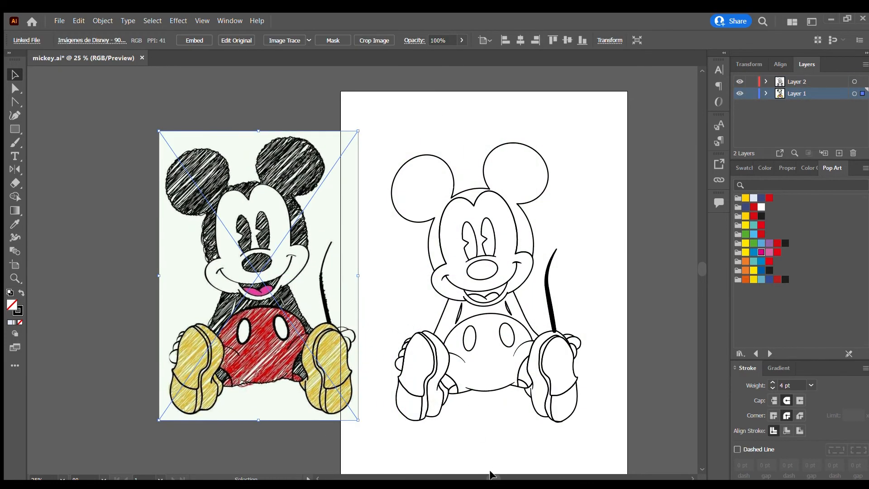
drag(489, 476, 491, 477)
click(628, 151)
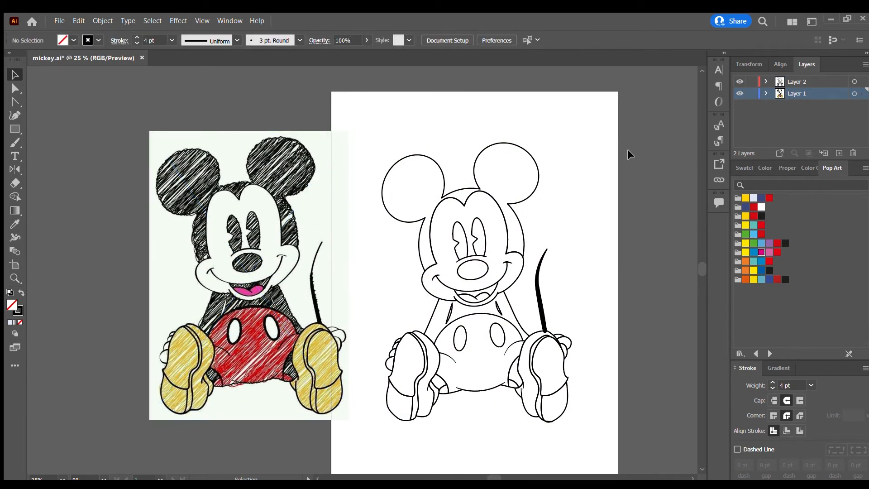
Duplicate all line art from Layer 2 onto a new layer between Layer 2 and Layer 1, and lock Layer 2.
click(854, 81)
drag(863, 82, 835, 92)
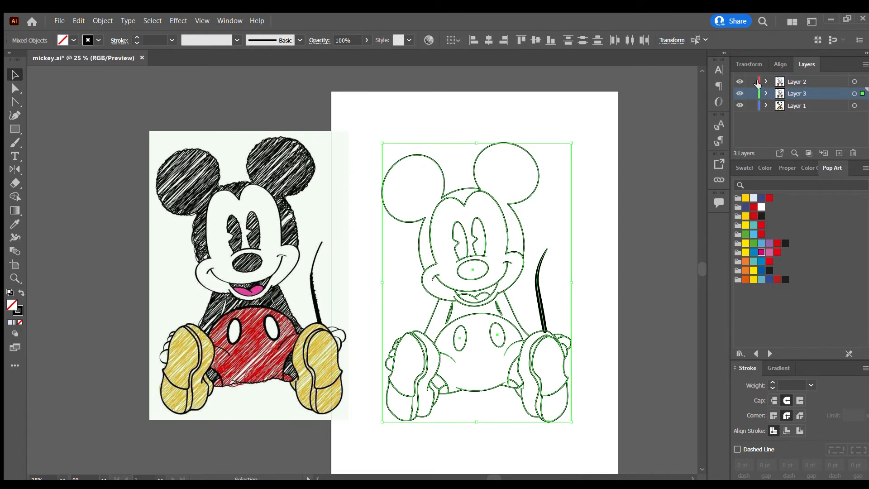
click(741, 93)
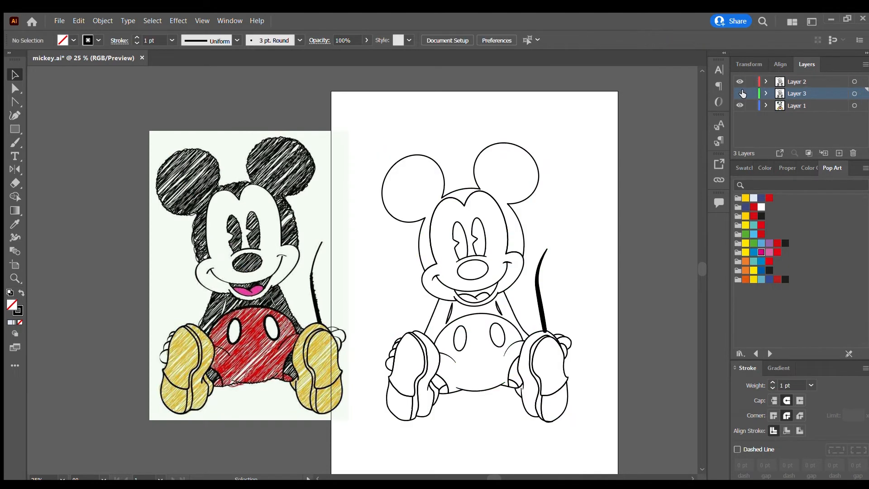
click(741, 93)
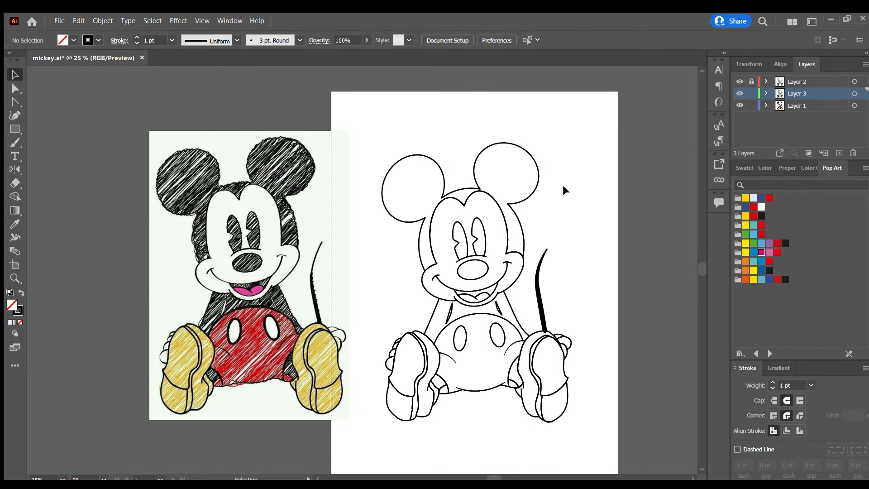
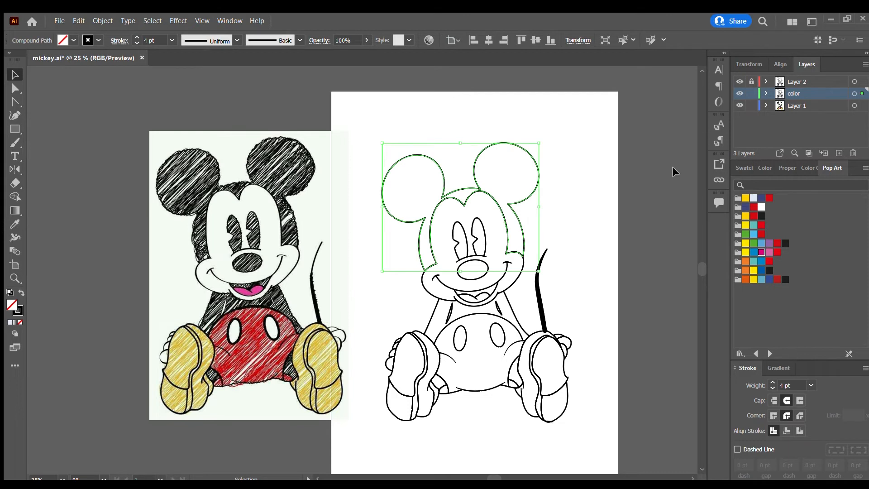
Fill the head with ears, the nose and both eyes on the color layer with the Pop Art off-black.
click(785, 279)
click(518, 260)
click(489, 267)
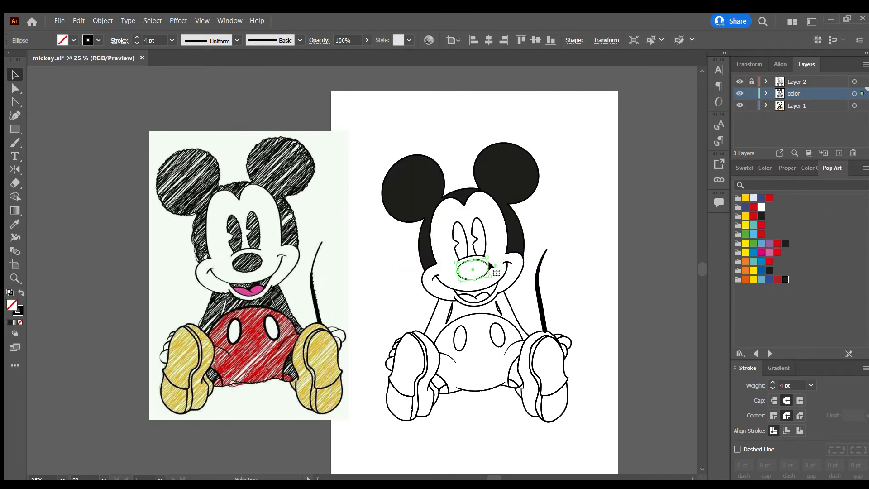
click(786, 279)
click(471, 244)
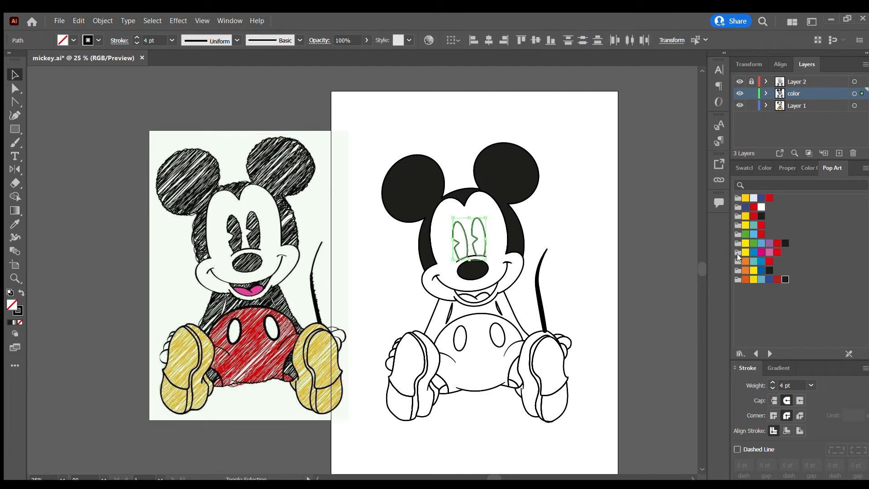
click(771, 270)
click(523, 317)
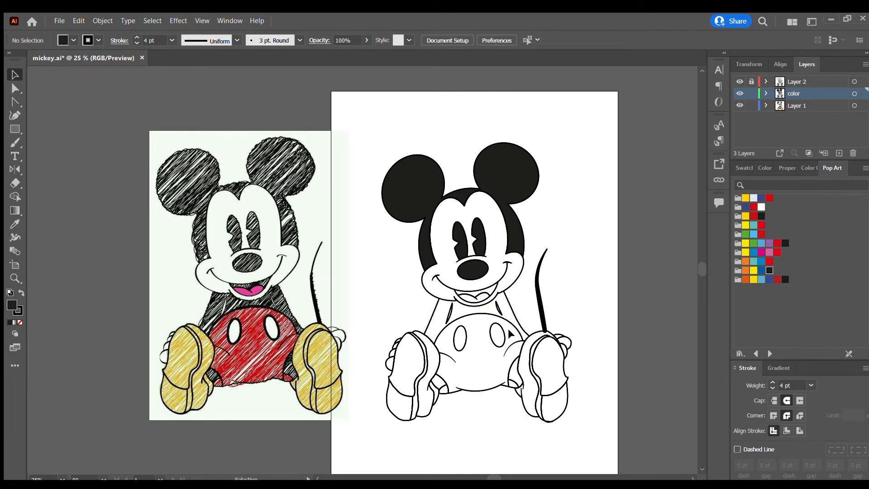
Fill the shorts shape with bright red from the Pop Art swatches.
click(497, 334)
click(472, 331)
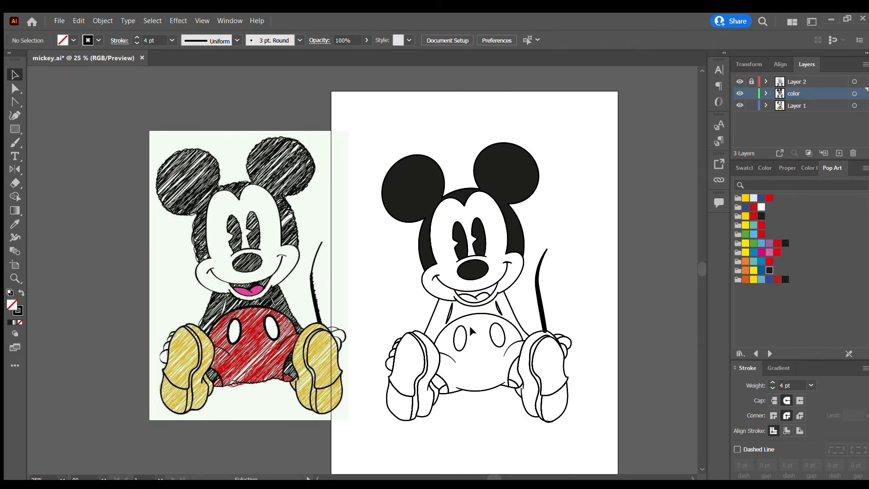
click(463, 371)
click(762, 225)
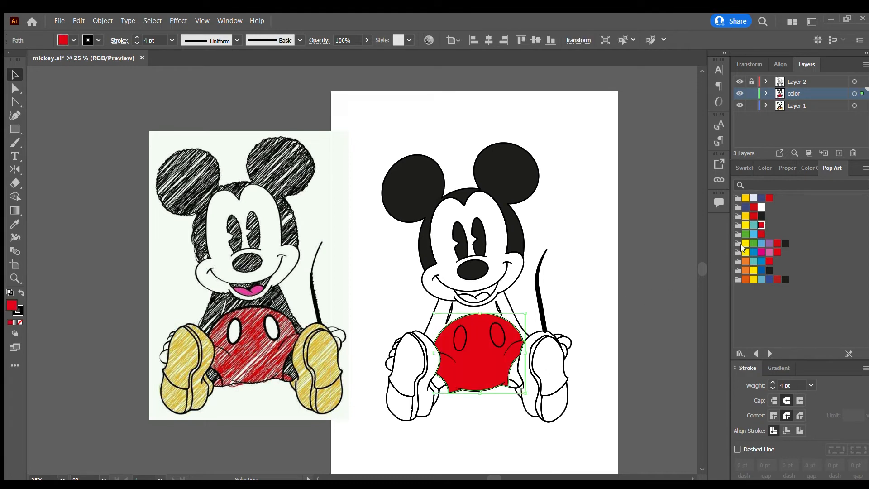
Fill both oval buttons on the shorts with white.
click(605, 302)
click(498, 333)
click(761, 207)
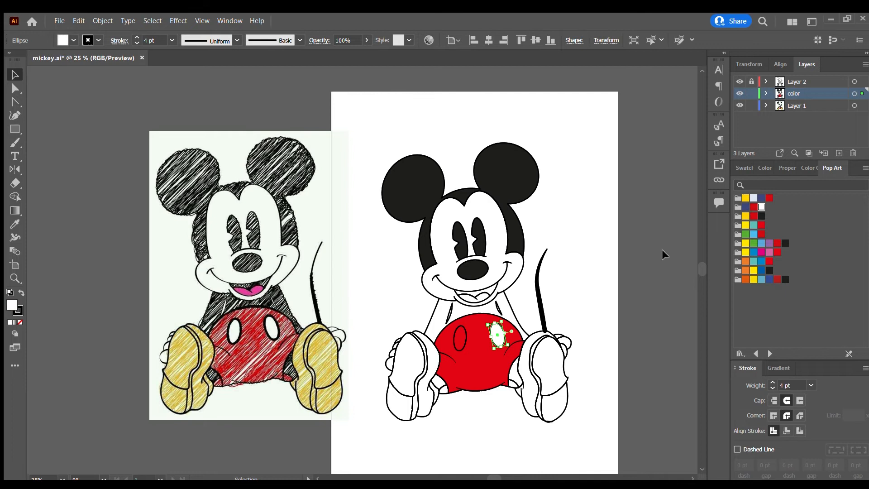
click(468, 337)
click(762, 207)
click(562, 324)
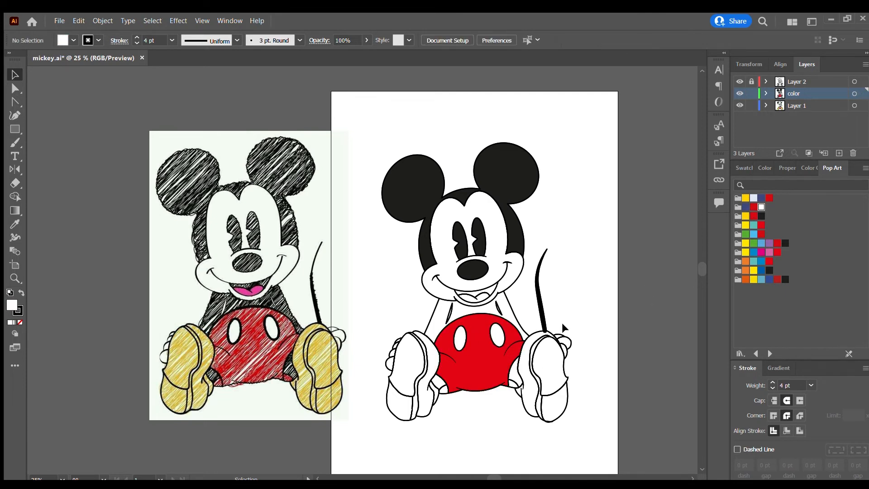
Fill the three finger shapes of the hand nearest the tail with the pale lavender Pop Art swatch.
click(571, 349)
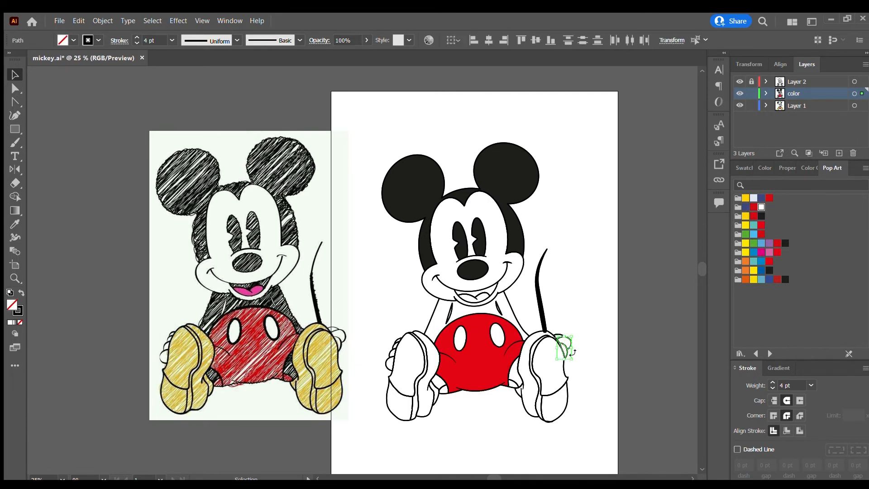
click(571, 324)
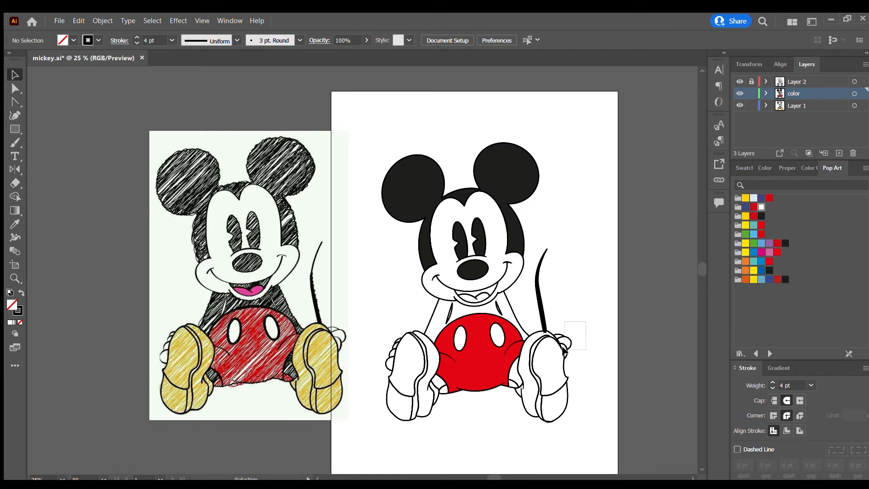
drag(563, 347, 562, 348)
scroll(585, 340, up, 4)
drag(520, 300, 475, 364)
click(520, 308)
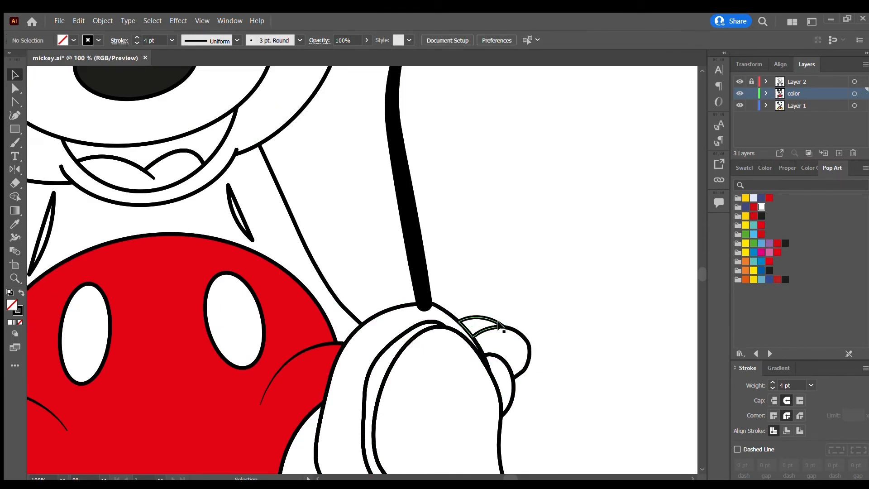
click(497, 322)
shift+click(513, 374)
shift+click(514, 388)
click(753, 198)
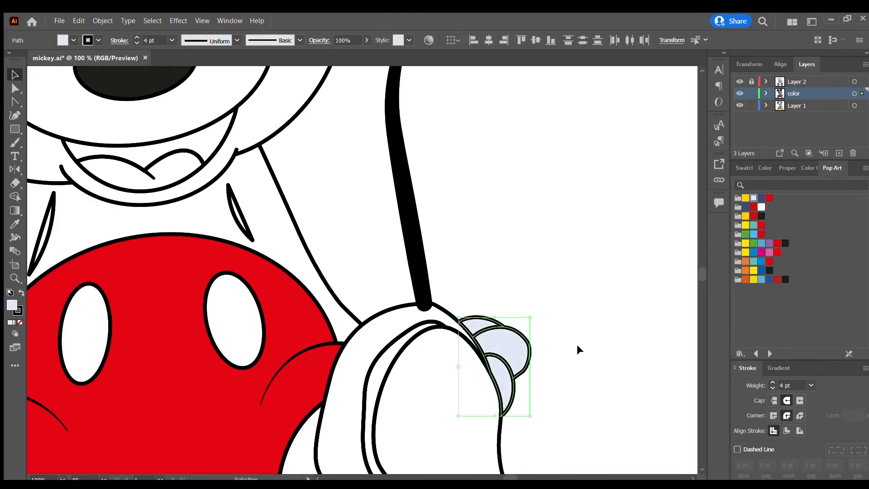
click(577, 344)
Fill all finger shapes of the hand opposite the tail with the same pale lavender.
scroll(576, 345, down, 3)
scroll(289, 420, up, 2)
click(354, 323)
shift+click(343, 339)
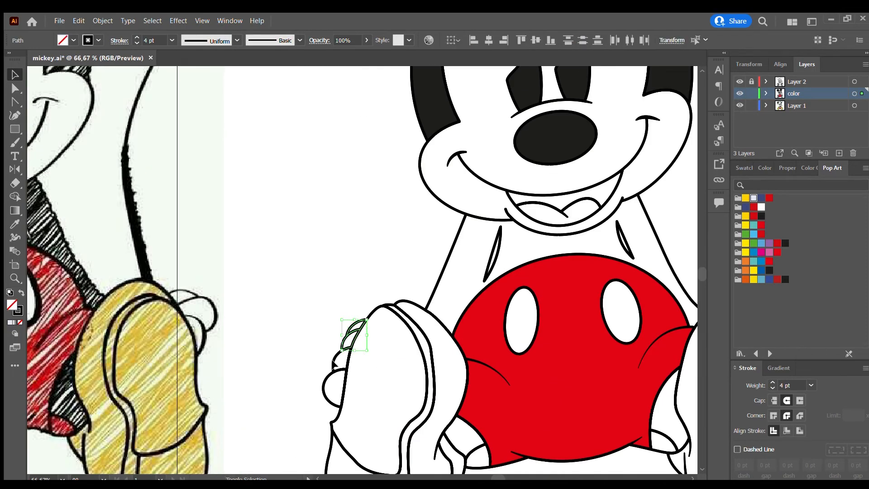
shift+click(333, 362)
shift+click(327, 377)
click(753, 198)
scroll(512, 384, down, 4)
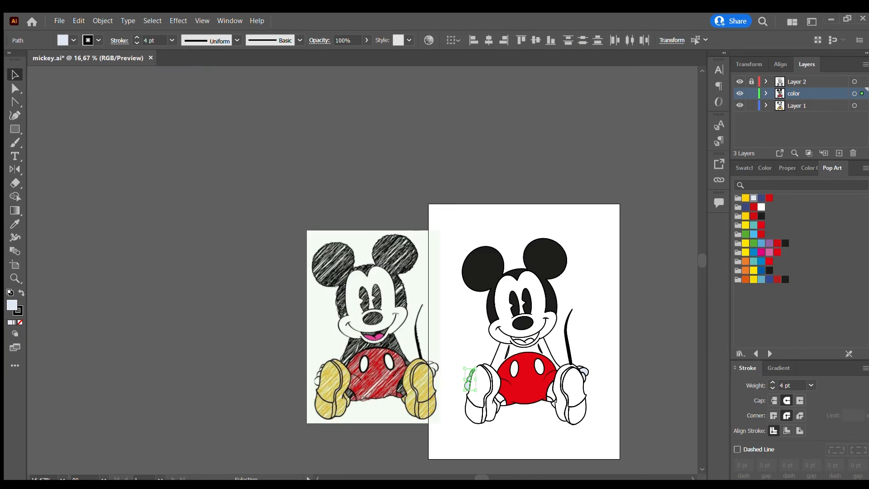
scroll(413, 439, right, 5)
click(413, 439)
Fill the compound shape of the torso and arms with off-black.
scroll(357, 432, up, 2)
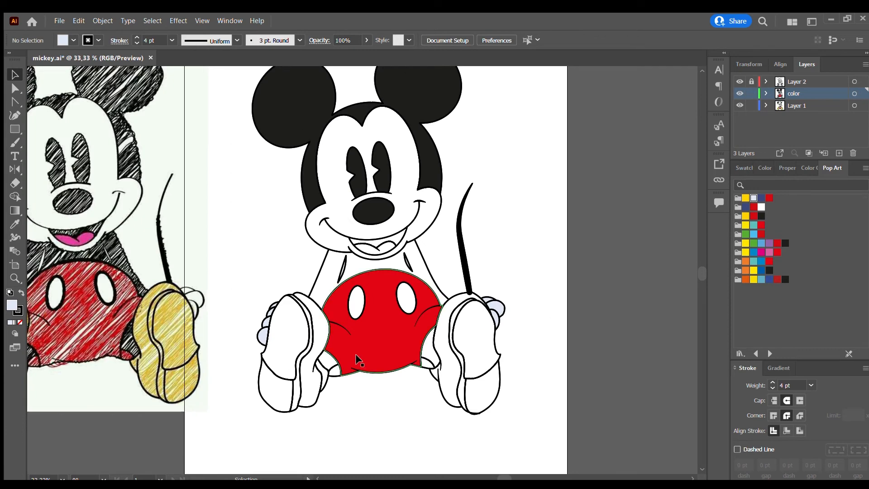
click(342, 272)
click(761, 216)
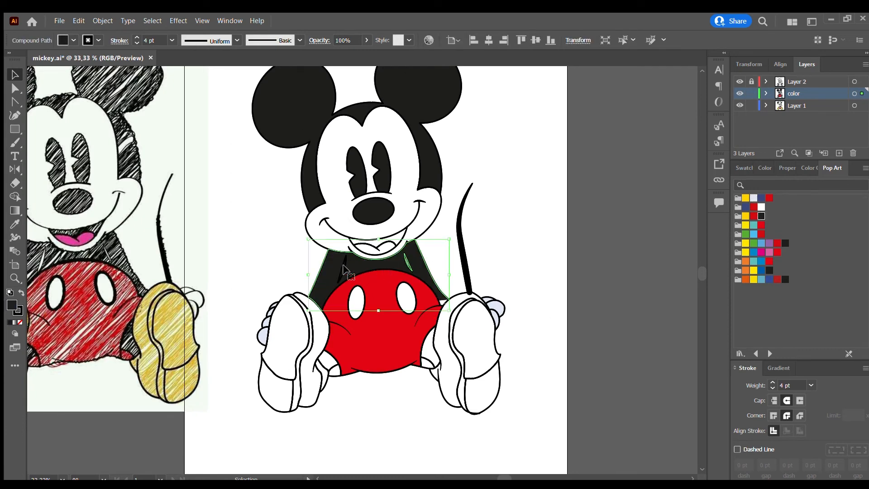
Try to fill the two slits between the arms and torso with white.
scroll(345, 270, up, 3)
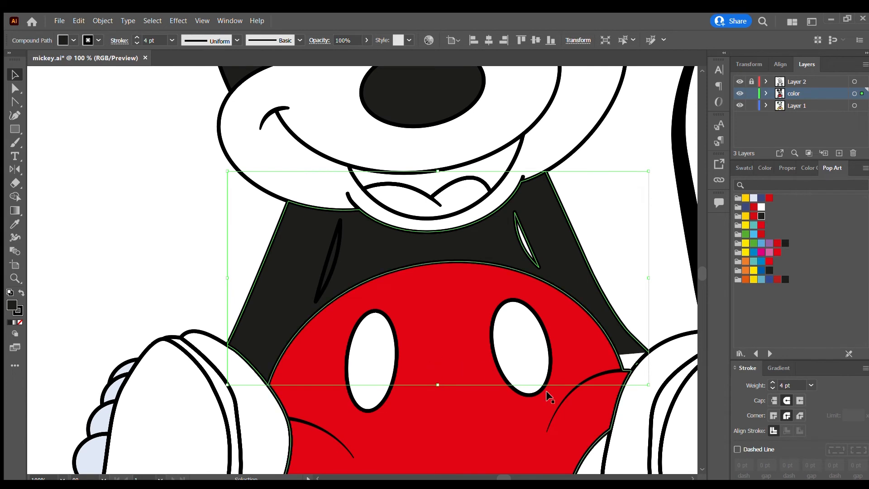
click(333, 253)
click(761, 207)
click(530, 251)
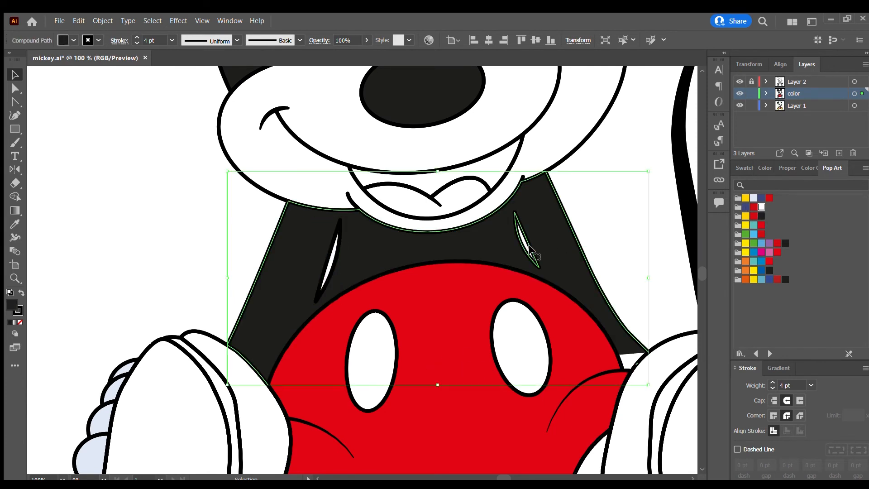
click(761, 206)
key(ctrl+z)
Clear the black from the arm slit opposite the tail so it shows white like the other slit.
click(620, 233)
click(535, 250)
click(327, 260)
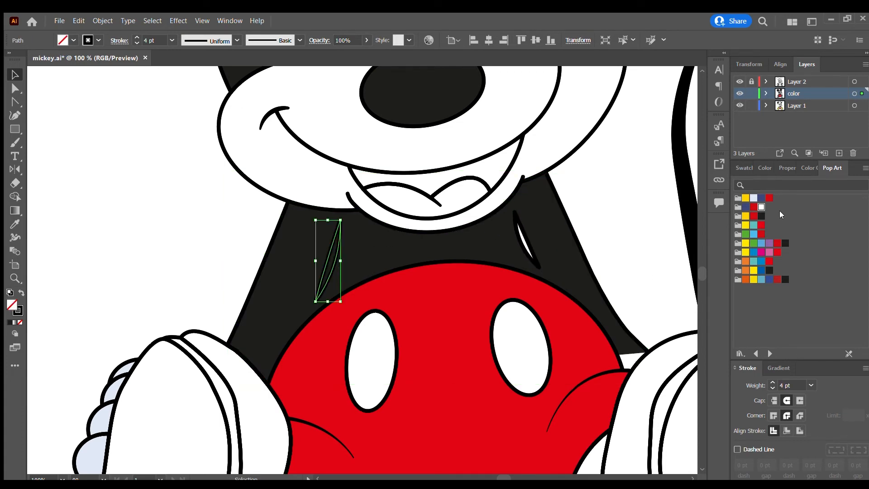
key(Delete)
Fill the two leg sections between the shorts and the shoes with off-black.
scroll(553, 265, down, 4)
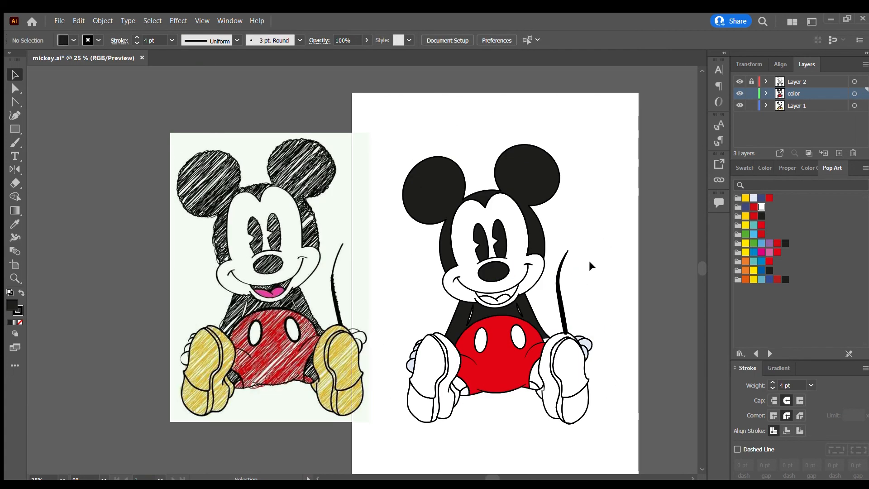
scroll(588, 260, down, 1)
scroll(471, 310, down, 1)
scroll(457, 344, up, 2)
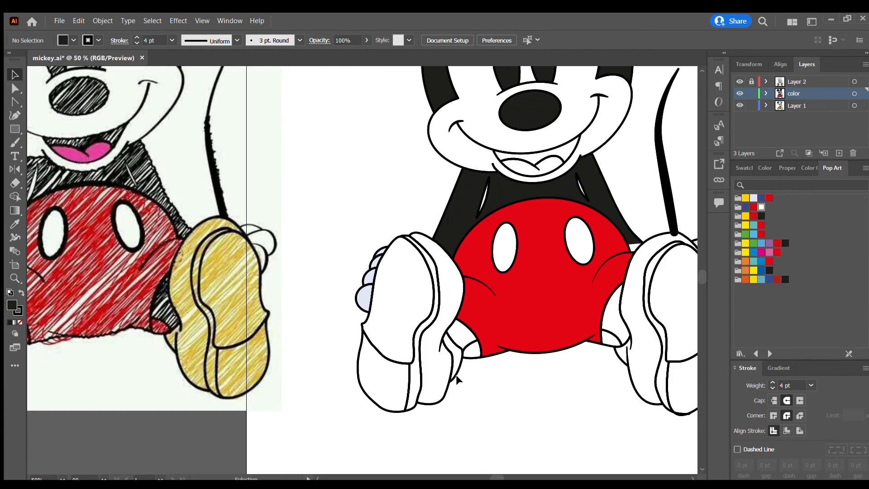
scroll(452, 363, down, 1)
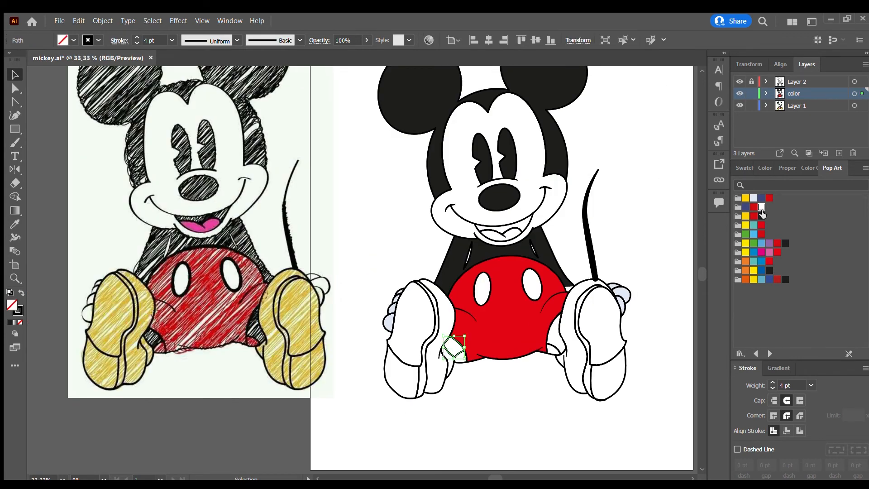
click(454, 351)
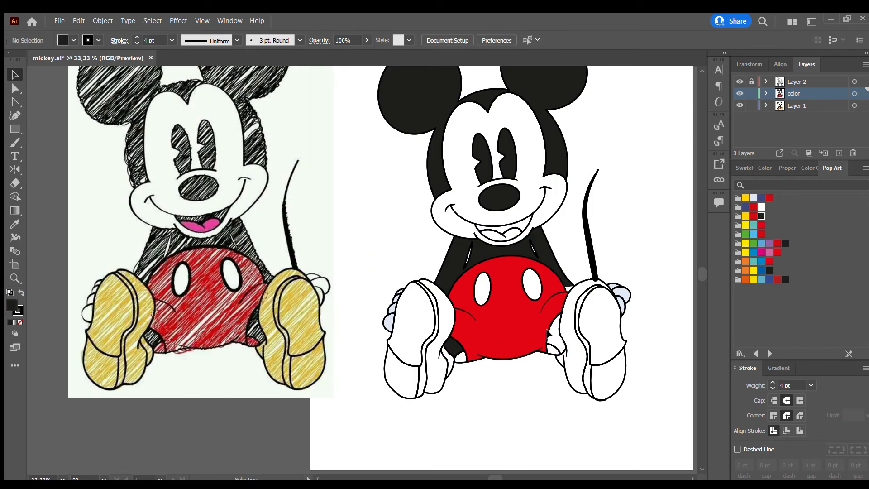
click(562, 328)
click(762, 216)
Fill the inner openings of both shorts legs with dark red.
click(492, 382)
click(464, 360)
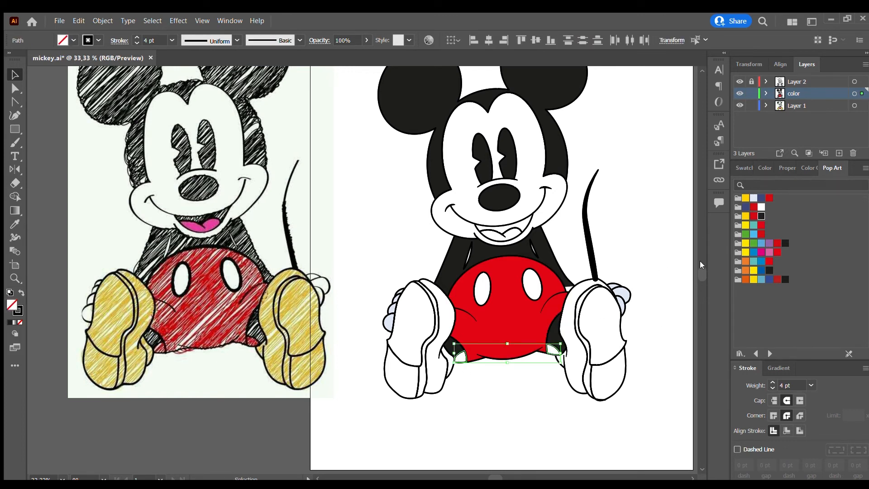
click(770, 262)
click(547, 401)
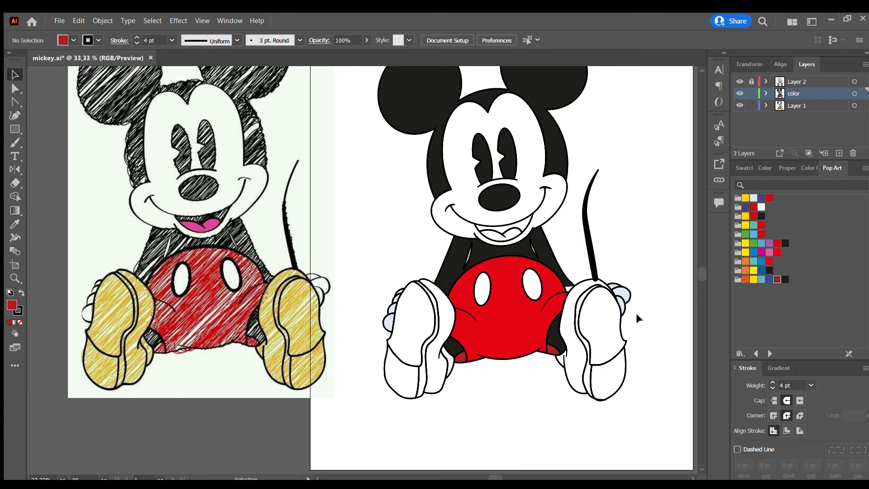
Fill all parts of the shoe opposite the tail with yellow from the Pop Art swatches.
scroll(553, 354, down, 1)
scroll(497, 376, up, 1)
scroll(435, 361, down, 1)
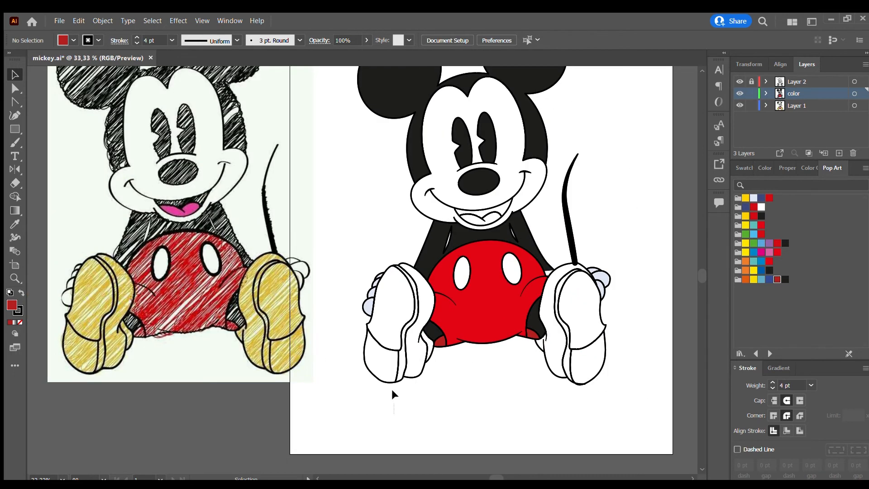
click(437, 342)
click(746, 199)
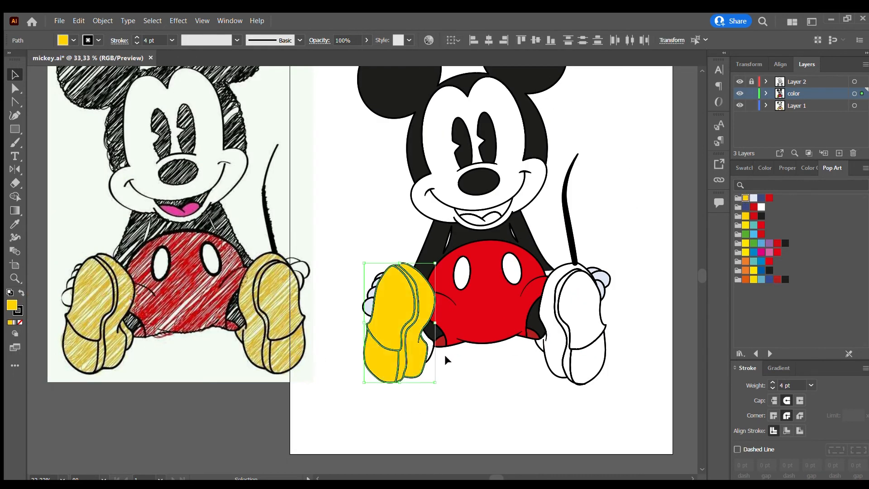
click(428, 353)
click(745, 199)
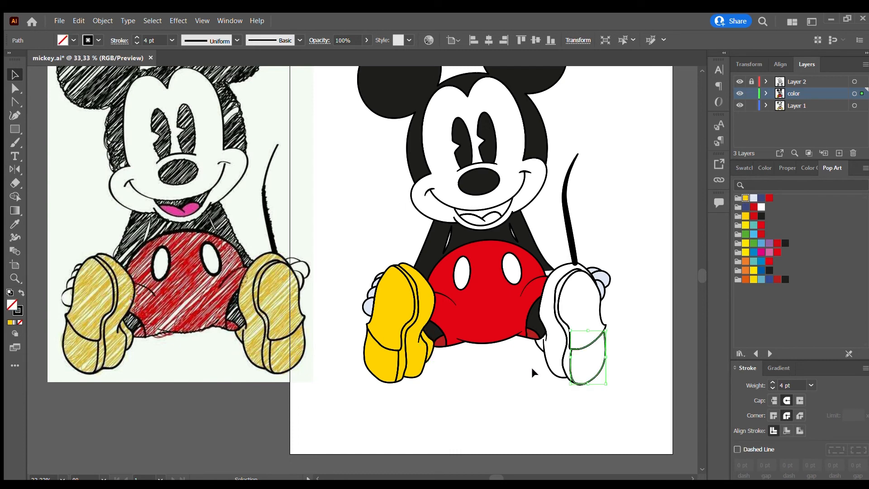
Fill all parts of the shoe beneath the tail with the same yellow.
click(532, 367)
click(598, 334)
click(746, 199)
click(609, 338)
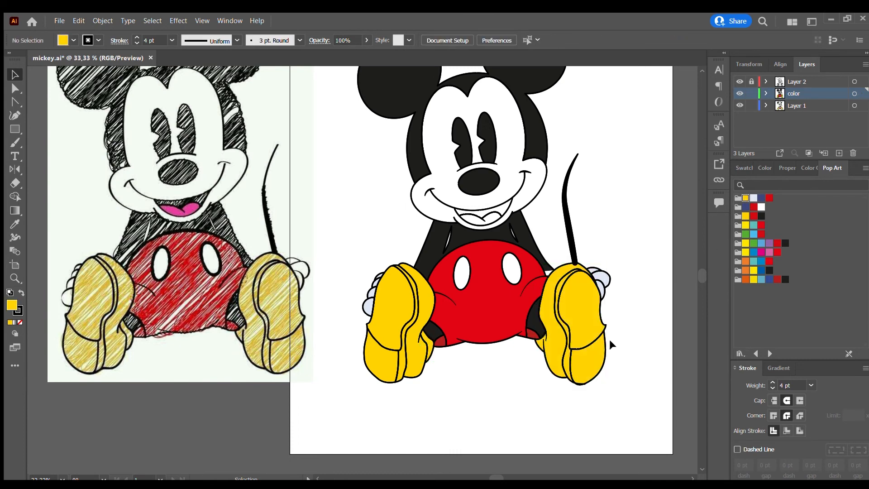
Expand the tail's brush stroke on the color layer into a filled shape and color it off-black.
scroll(610, 297, up, 1)
scroll(611, 297, up, 3)
scroll(523, 292, down, 3)
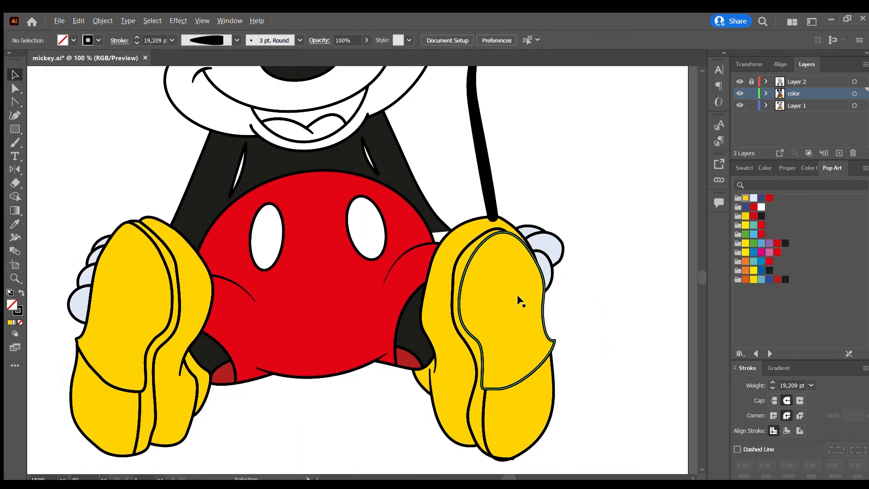
click(496, 211)
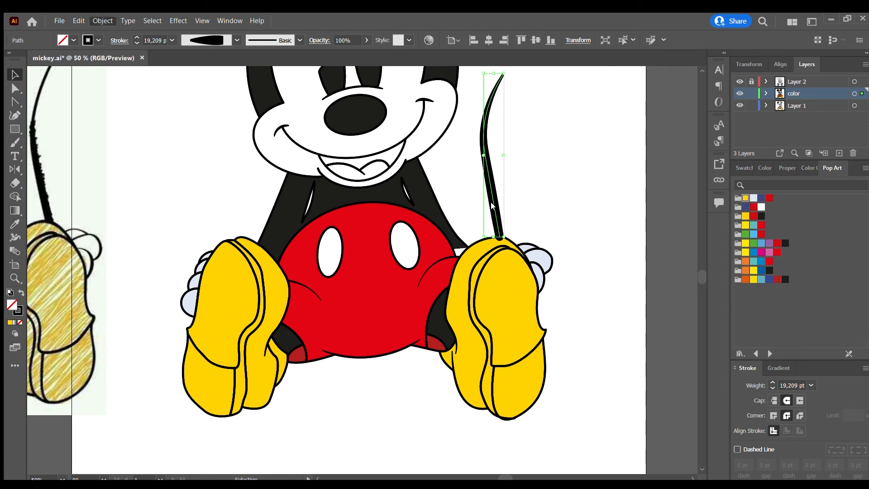
key(shift+x)
click(525, 213)
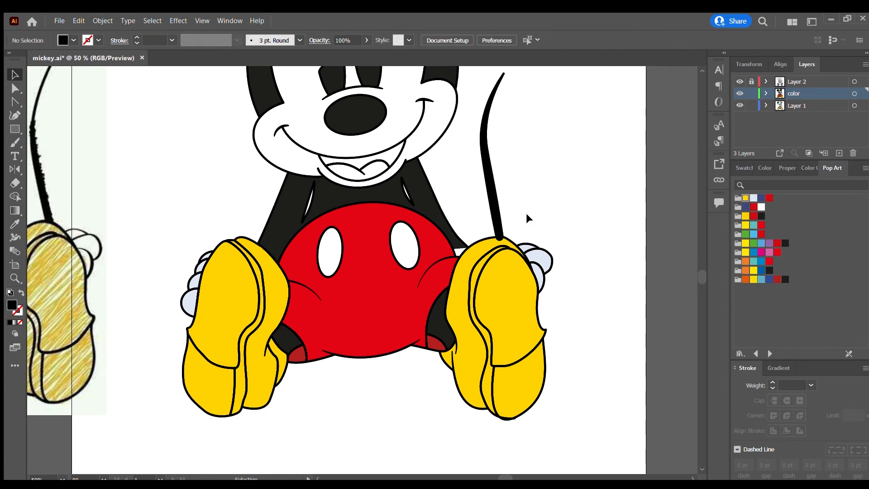
click(501, 227)
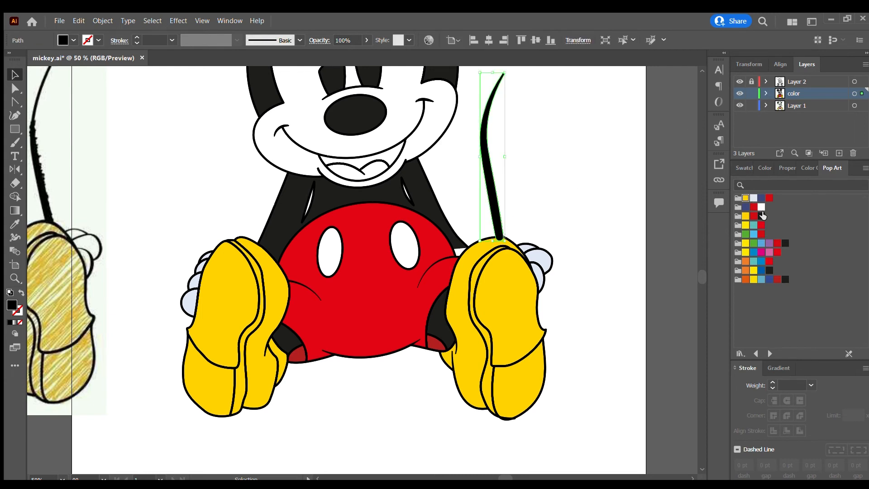
Delete the duplicate tail stroke from Layer 2, leaving Layer 2 locked and the color layer editable.
click(751, 93)
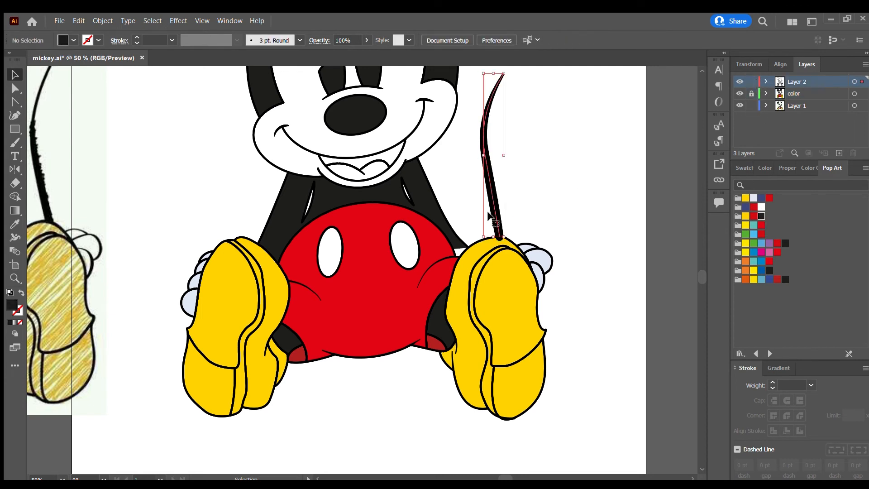
scroll(495, 211, down, 2)
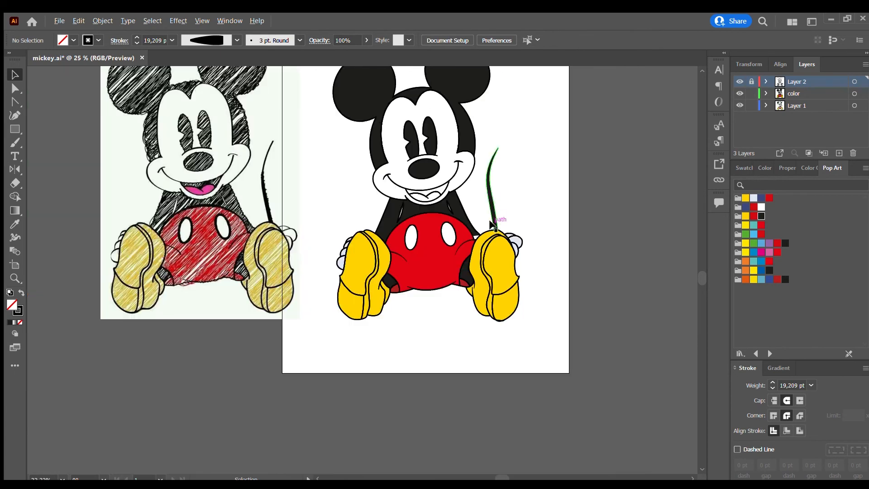
scroll(508, 202, up, 3)
scroll(508, 204, down, 2)
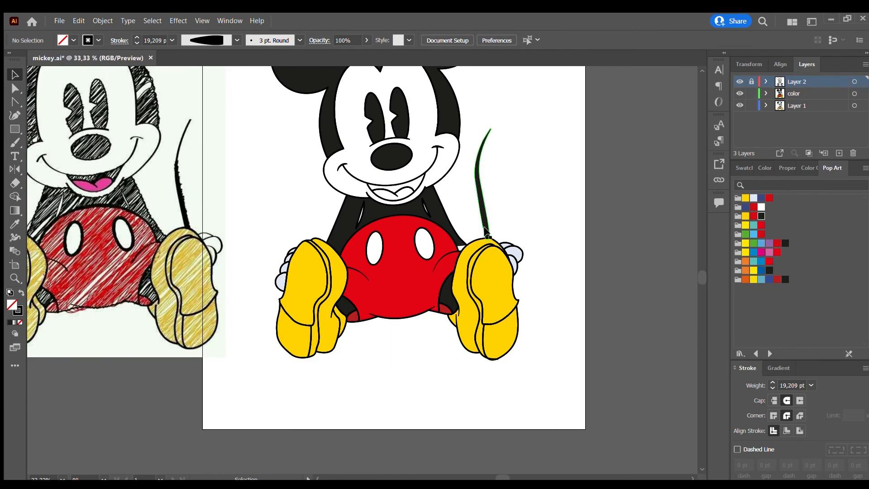
click(485, 230)
click(427, 341)
scroll(415, 298, up, 3)
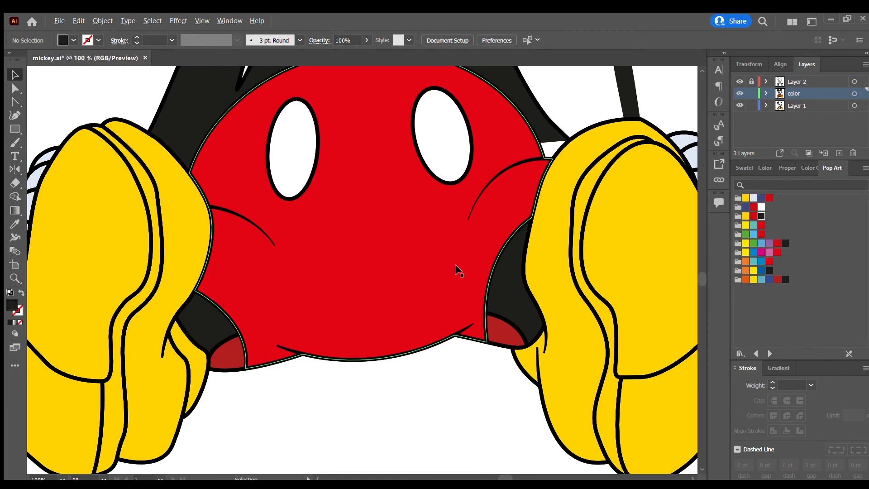
Examine the unfilled white gap between the black arm and the yellow shoe beneath the tail.
scroll(455, 266, down, 2)
scroll(511, 206, up, 2)
scroll(472, 204, down, 1)
click(472, 202)
click(469, 209)
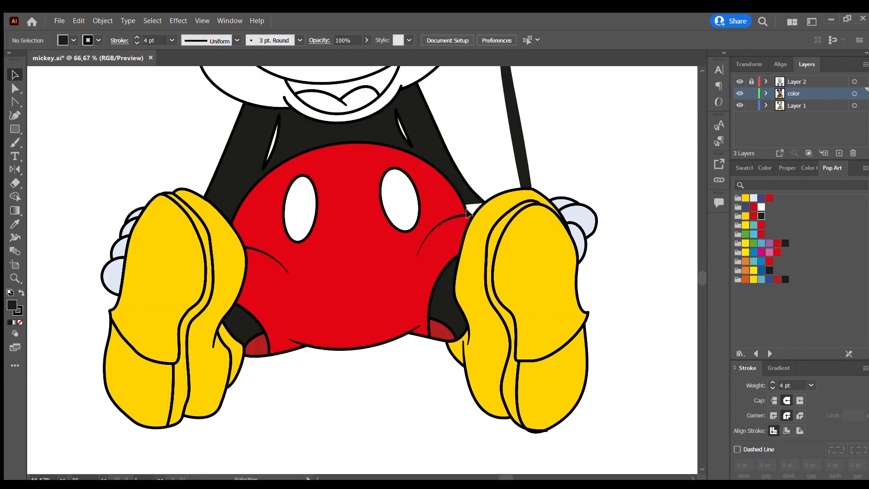
click(468, 213)
click(478, 211)
click(475, 208)
scroll(475, 208, up, 3)
click(474, 192)
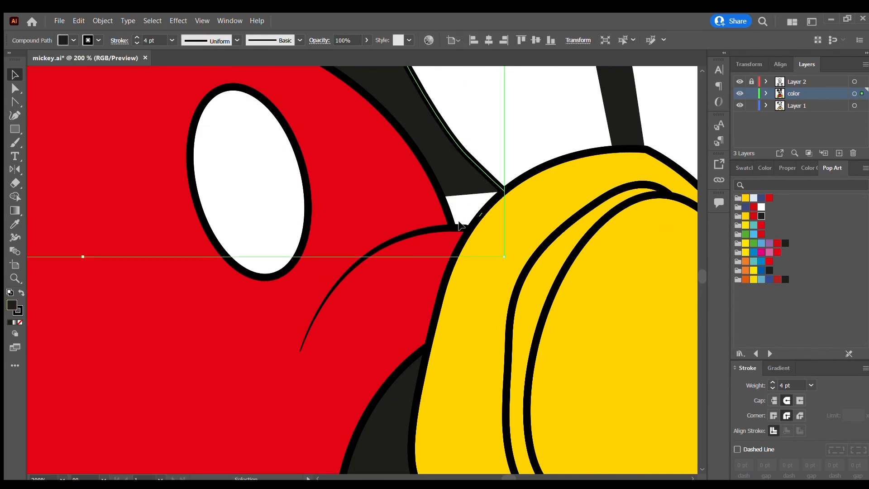
click(459, 226)
click(469, 225)
scroll(460, 216, down, 4)
click(458, 208)
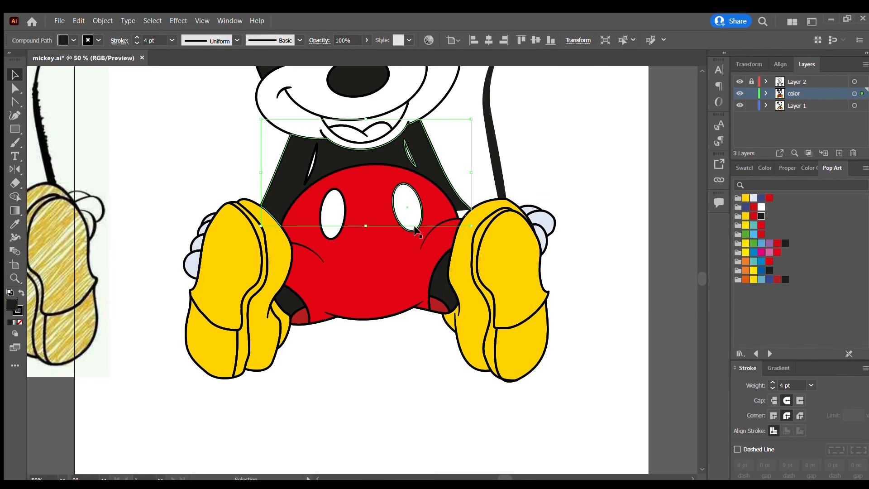
drag(366, 226, 373, 260)
key(ctrl+z)
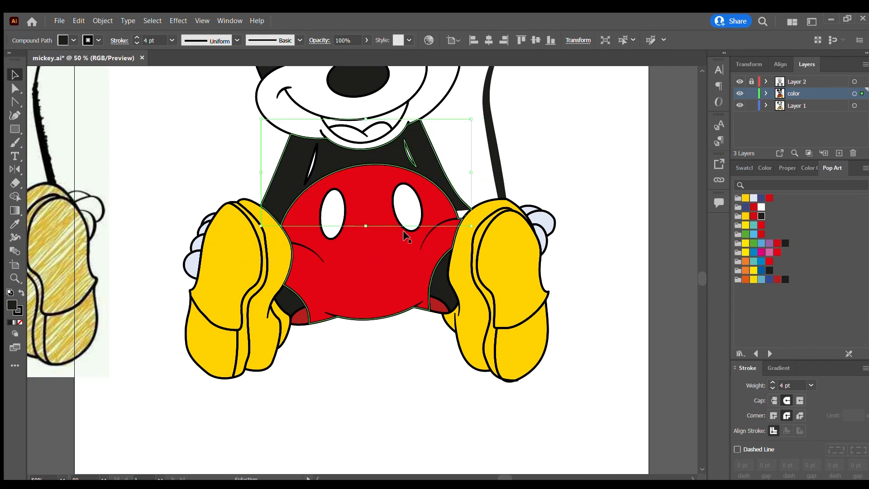
scroll(461, 202, up, 3)
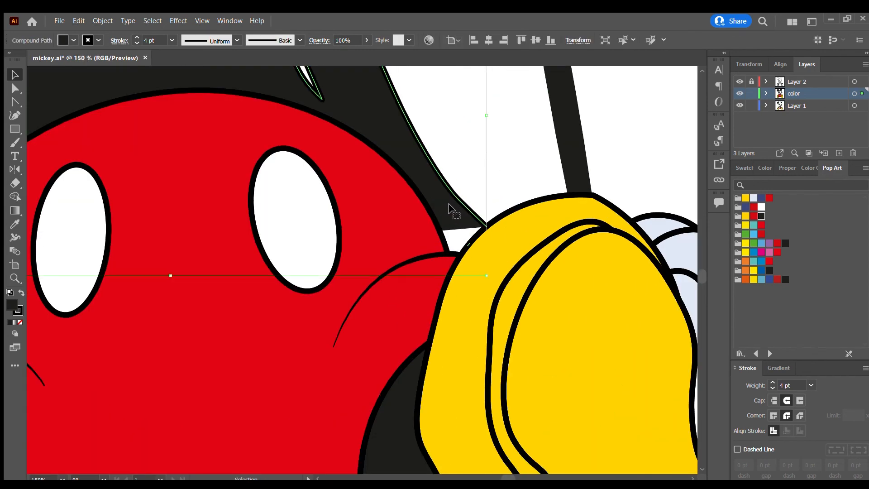
scroll(448, 209, down, 3)
key(ctrl+2)
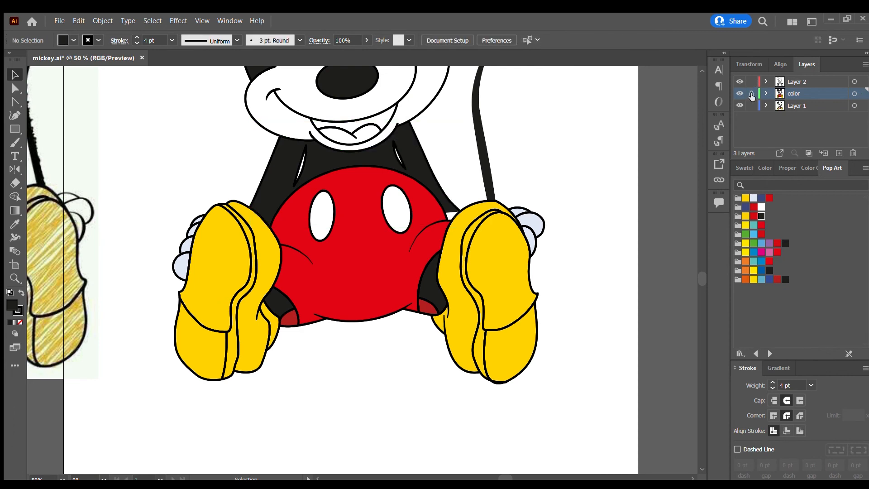
drag(217, 240, 218, 239)
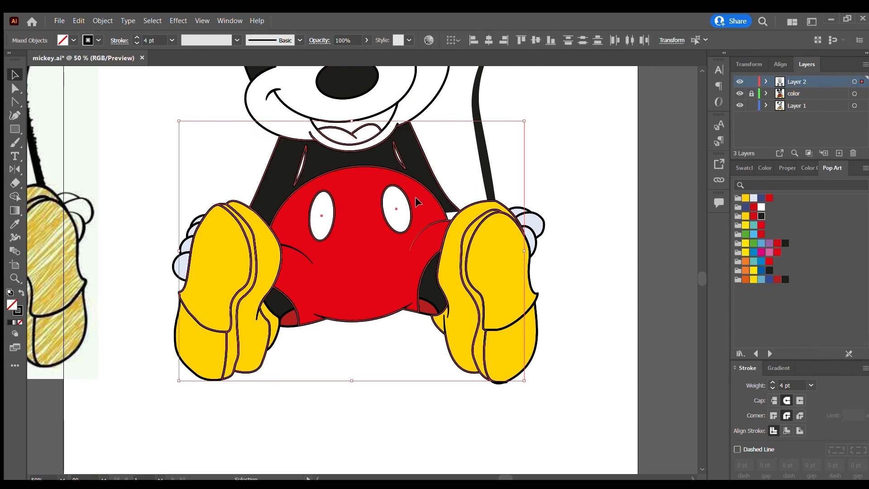
key(shift+m)
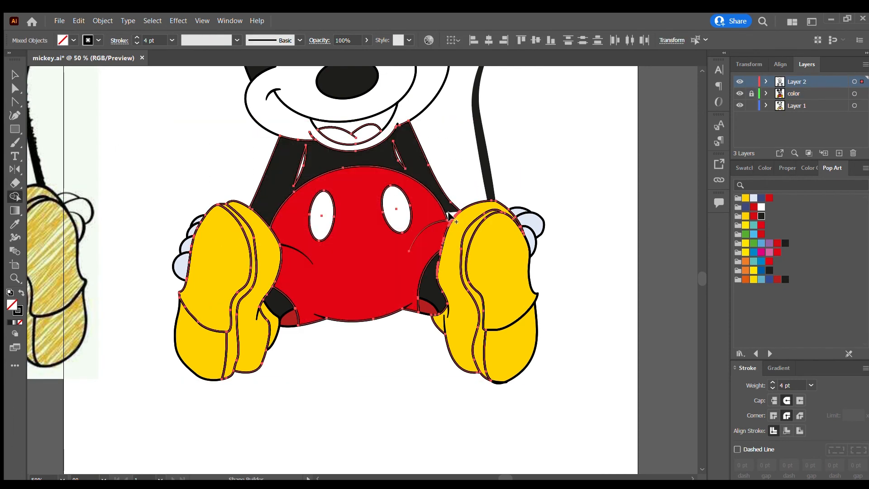
key(v)
click(504, 154)
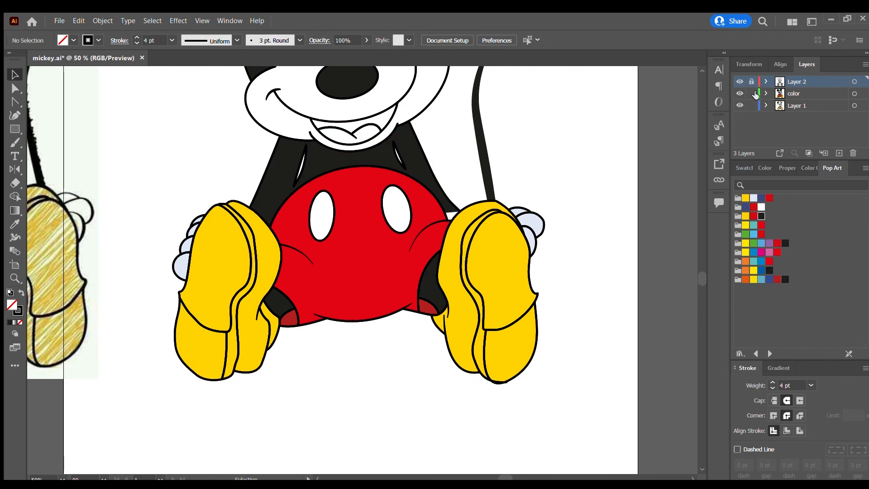
Merge the white gap beside the shoe beneath the tail into the black body on the color layer with Shape Builder.
click(754, 94)
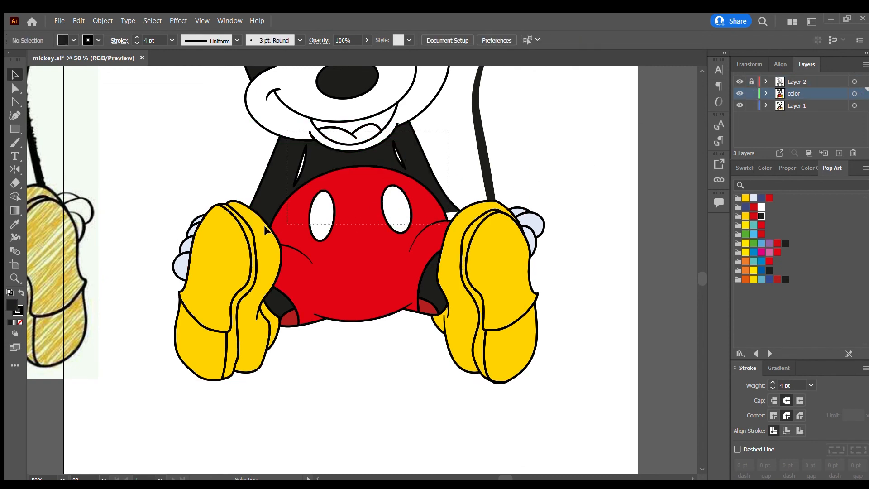
key(ctrl+a)
key(shift+m)
drag(270, 227, 453, 220)
key(v)
click(460, 172)
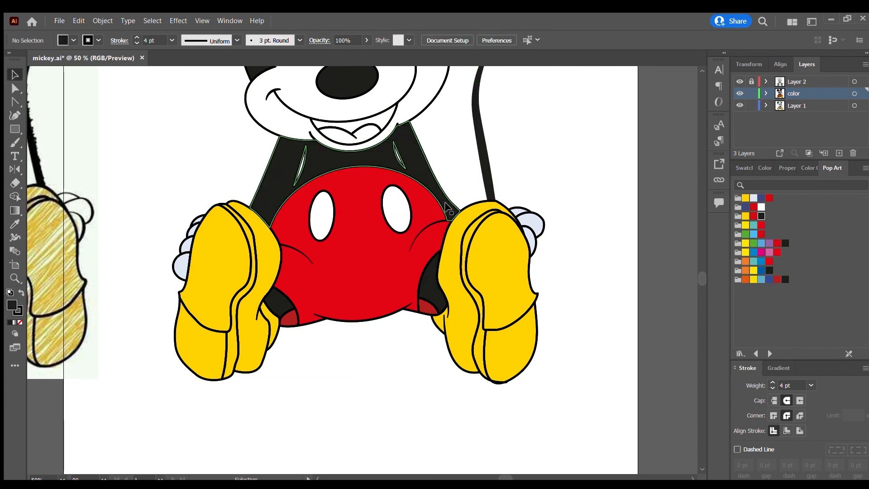
Fill the inside of the open mouth with off-black from the Pop Art swatches.
scroll(468, 197, up, 2)
scroll(372, 221, down, 5)
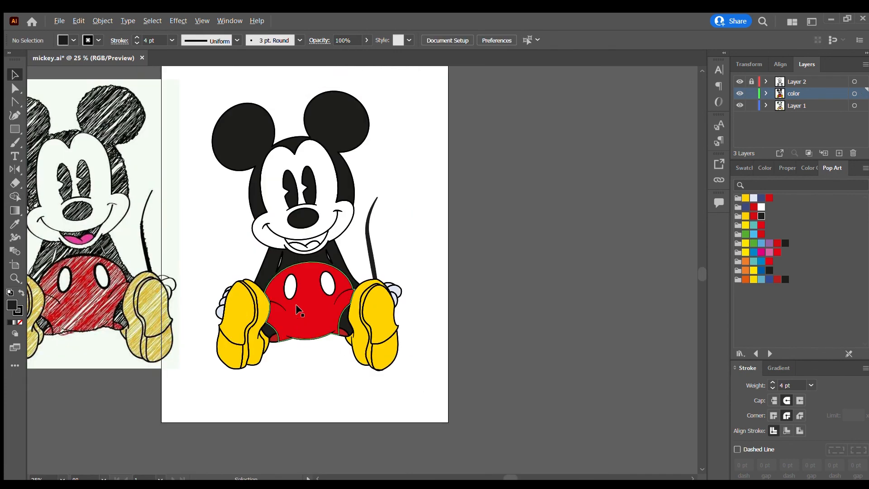
scroll(292, 271, up, 2)
click(307, 255)
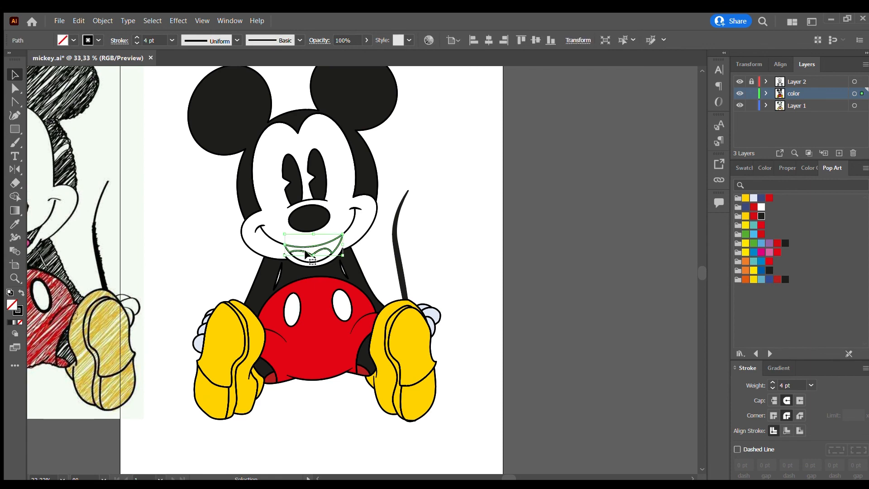
click(761, 216)
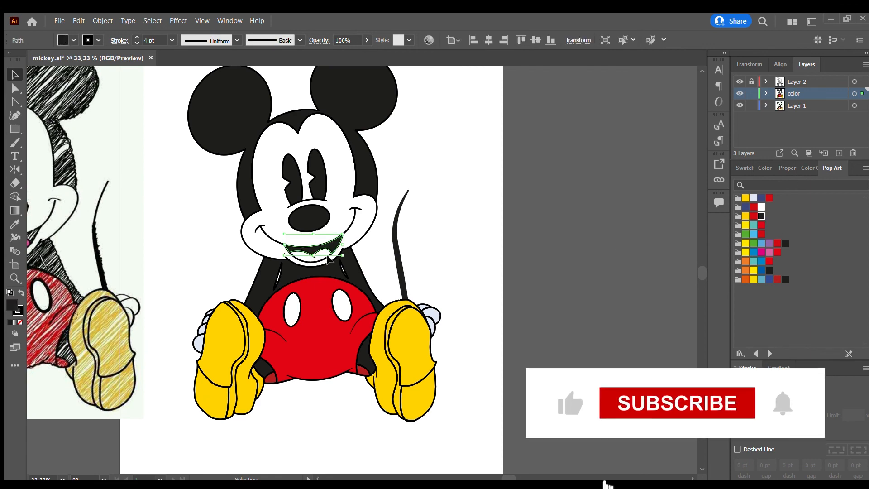
Fill the tongue with magenta pink from the Pop Art swatches and clear the selection.
click(321, 260)
click(761, 252)
key(ctrl+shift+a)
scroll(310, 234, down, 2)
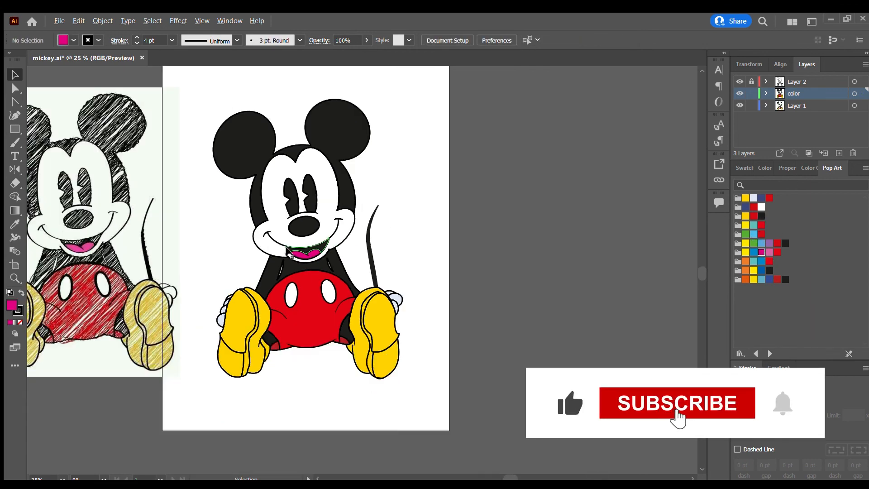
Check the colored figure for unfilled areas and compare it with the reference sketch beside the artboard.
scroll(311, 234, up, 4)
scroll(311, 273, down, 2)
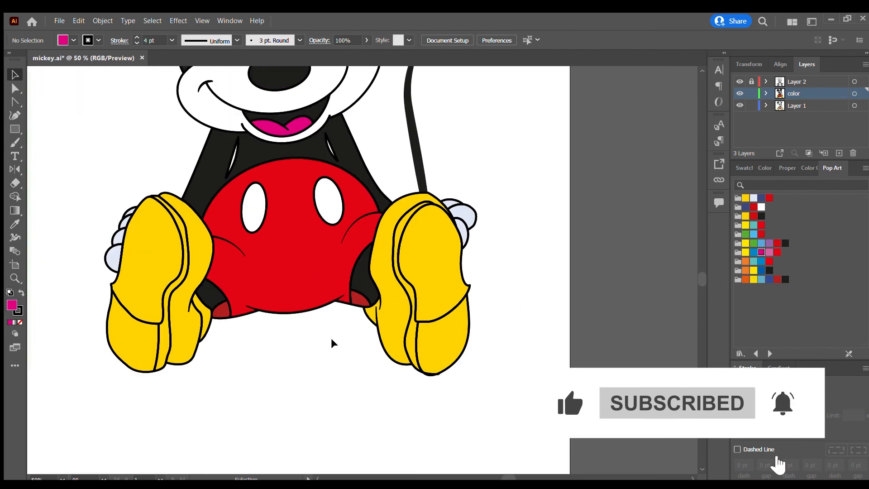
scroll(318, 330, up, 2)
scroll(312, 319, up, 3)
scroll(268, 248, down, 2)
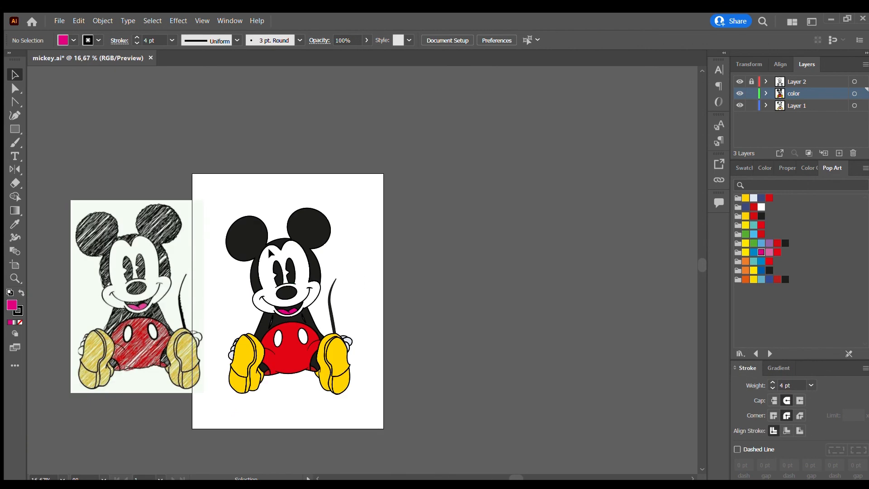
scroll(267, 243, up, 1)
scroll(267, 243, down, 1)
scroll(267, 248, up, 3)
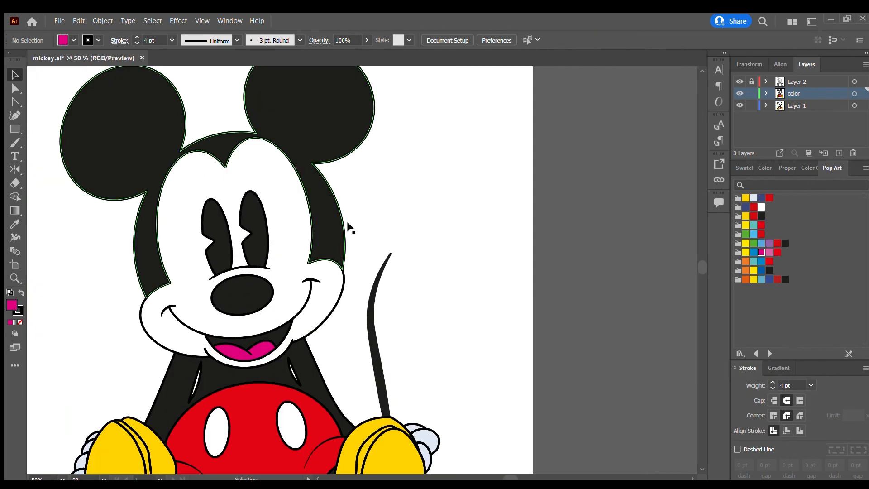
scroll(365, 204, down, 3)
scroll(344, 219, down, 2)
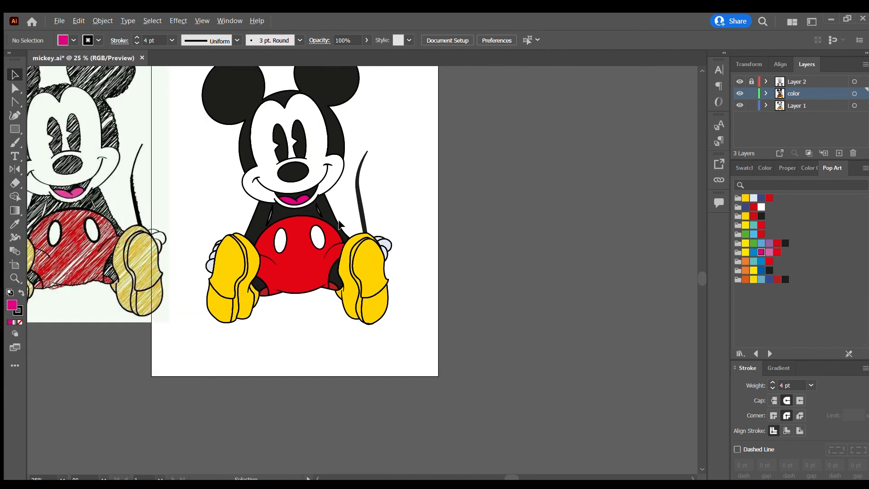
scroll(337, 224, up, 3)
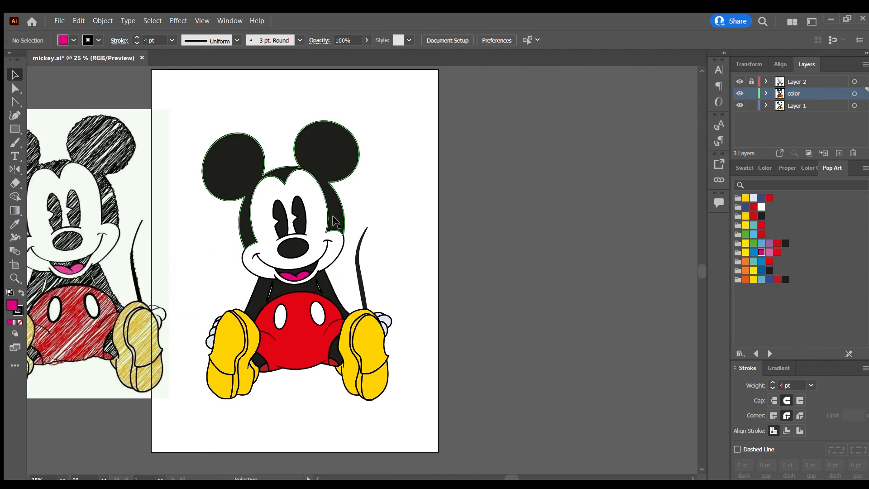
drag(516, 477, 503, 477)
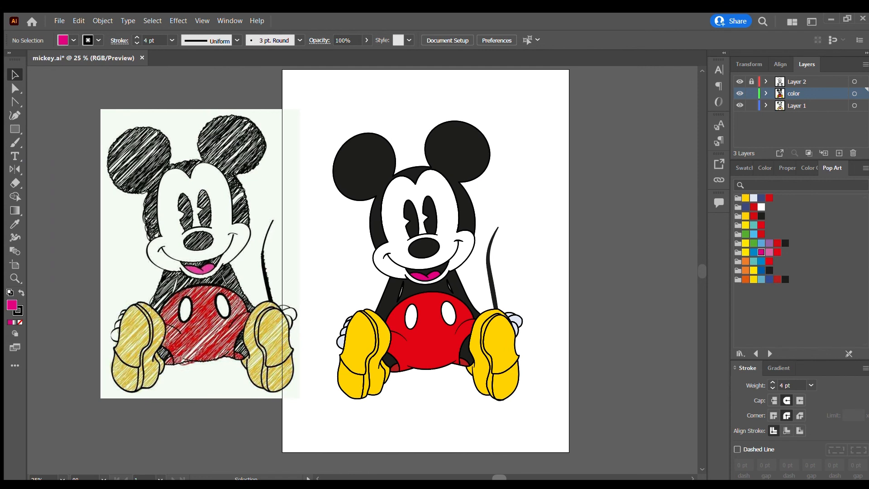